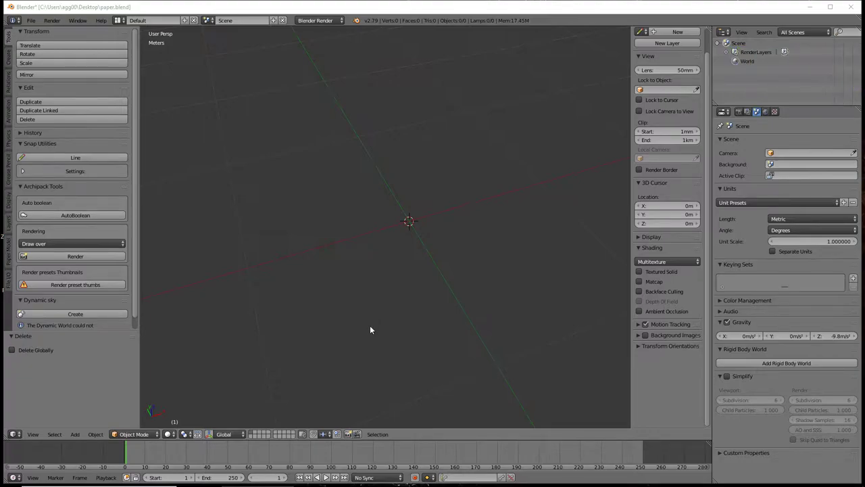
- Orbit the empty scene to a more top-down angle and browse the Object menu
scroll(346, 299, down, 3)
mouse_move(383, 304)
middle_down()
mouse_move(383, 273)
mouse_move(396, 273)
middle_up()
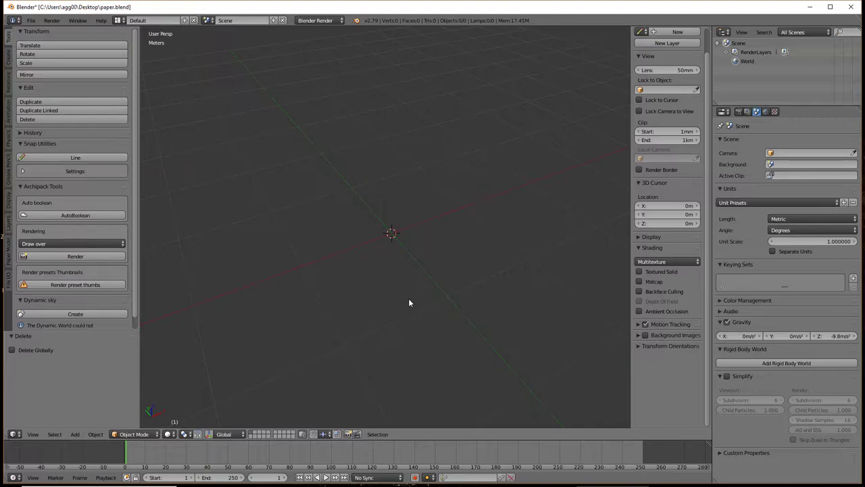
click(95, 433)
middle_drag(396, 277, 361, 283)
- Hide the Tool Shelf and Properties panel, then orbit to a flatter angle
key(t)
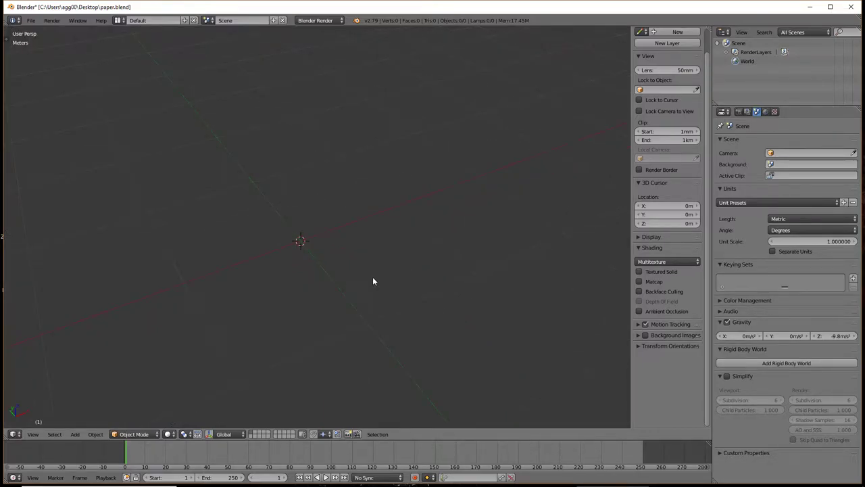
key(n)
middle_drag(352, 283, 326, 286)
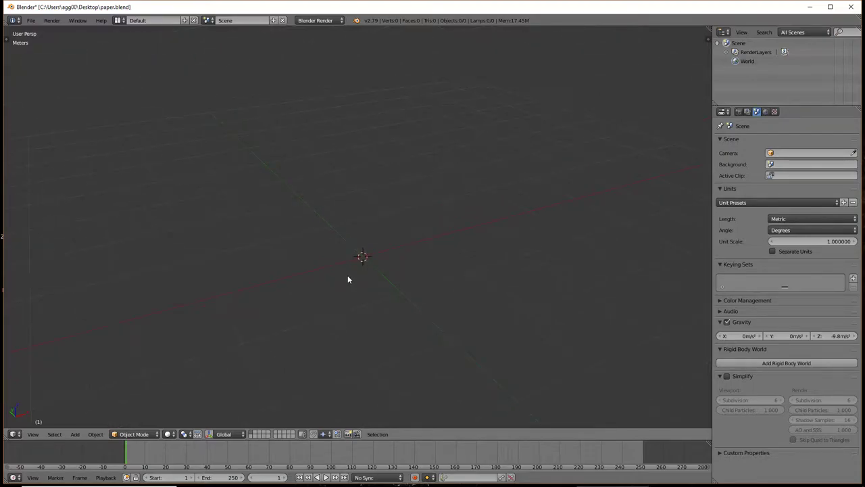
middle_drag(348, 276, 328, 271)
middle_drag(342, 295, 371, 295)
middle_drag(363, 293, 356, 280)
- Add a cube and raise it up and to the left
key(shift+a)
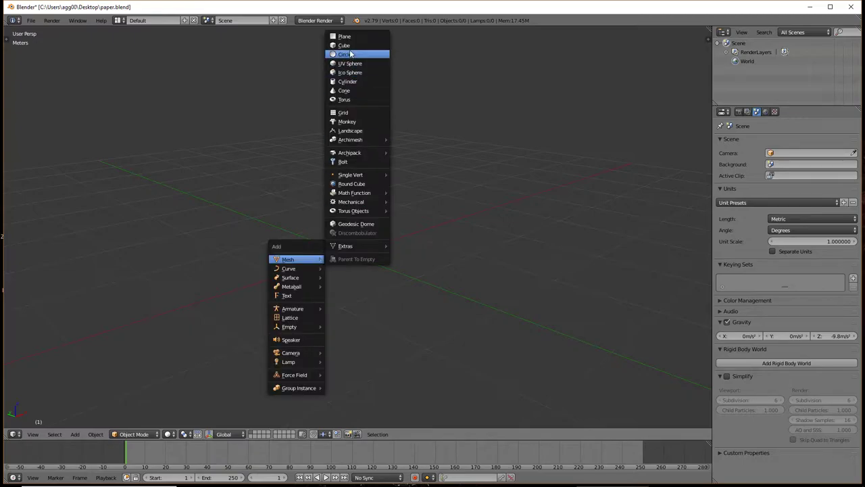
click(349, 46)
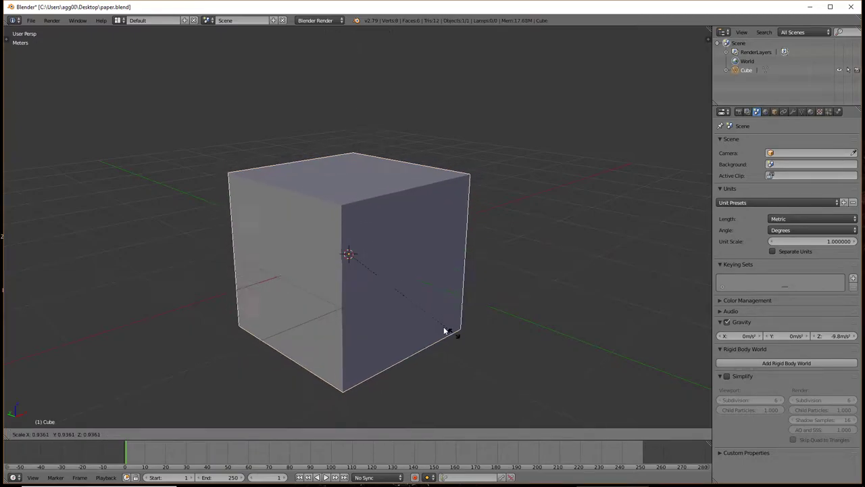
scroll(443, 330, down, 7)
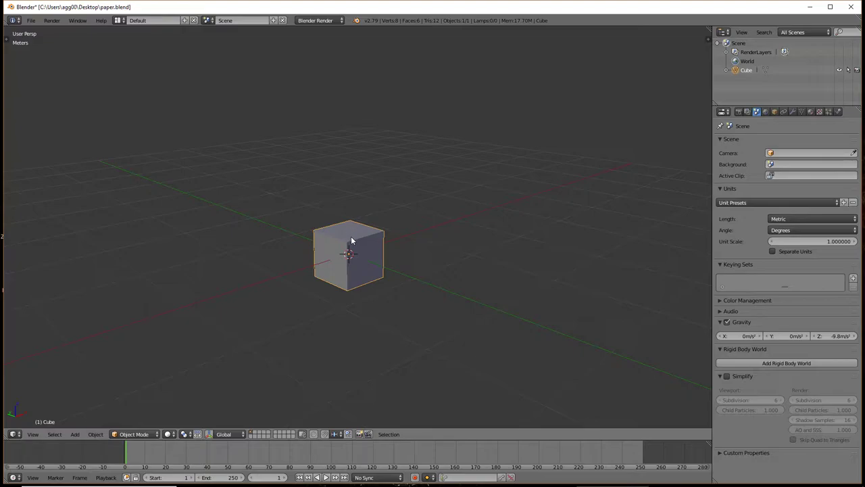
key(ctrl+space)
drag(349, 230, 350, 201)
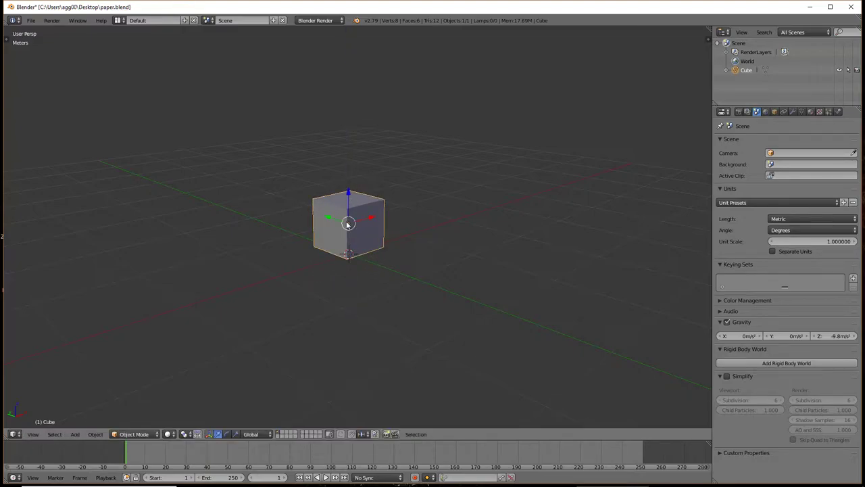
drag(347, 224, 285, 207)
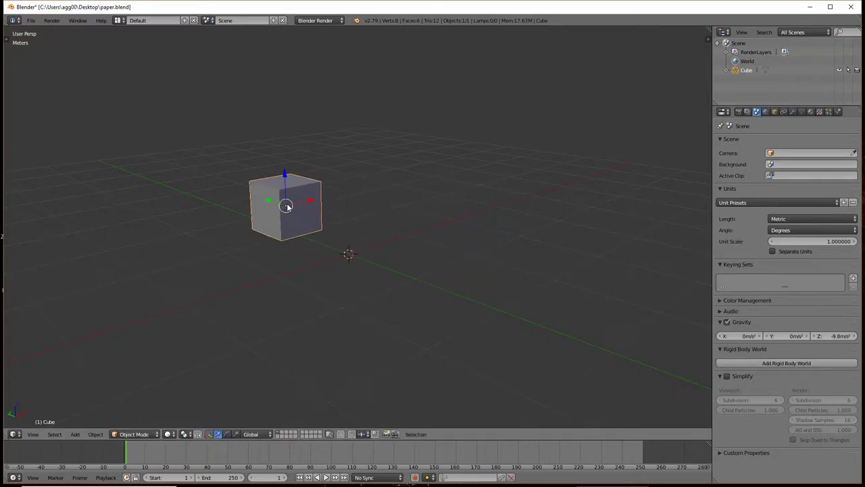
- Duplicate the cube as Cube.001 and place it to the right of the original
key(shift+d)
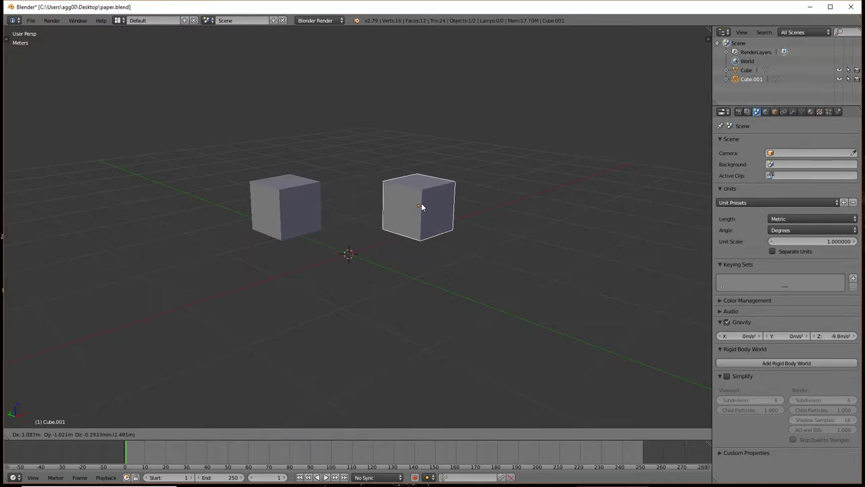
click(421, 203)
mouse_move(425, 273)
middle_down()
mouse_move(374, 312)
mouse_move(414, 276)
mouse_move(402, 279)
middle_up()
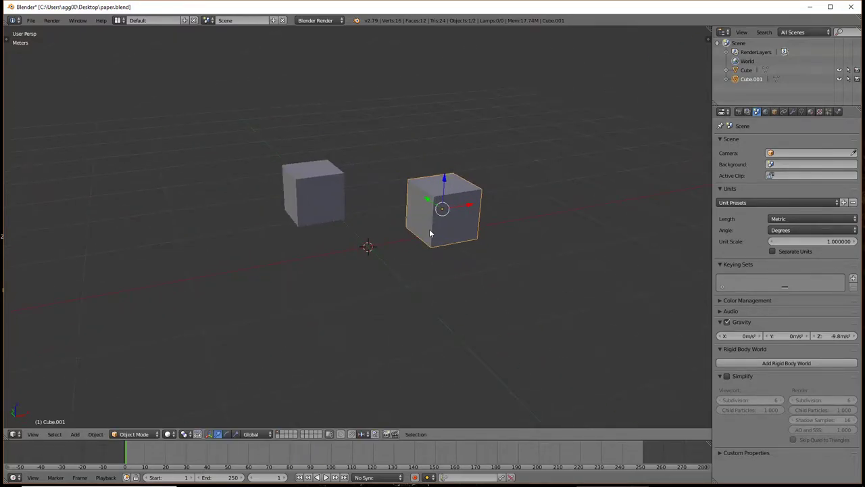
scroll(429, 237, up, 1)
scroll(428, 235, down, 2)
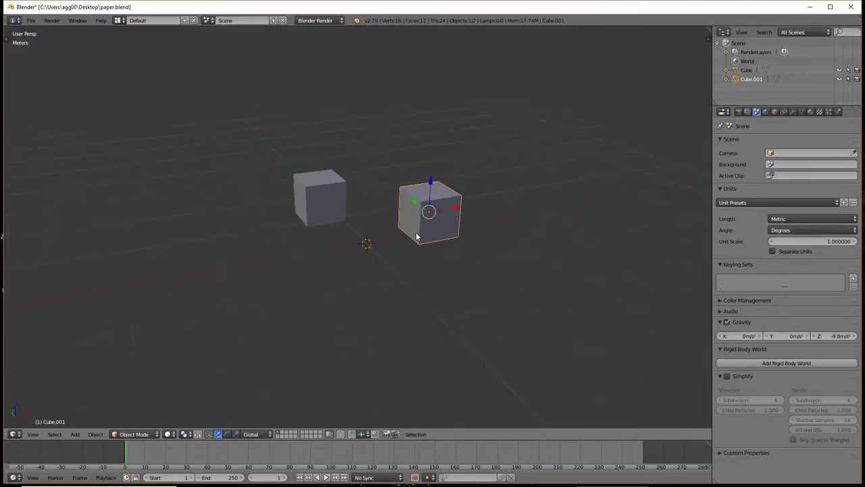
mouse_move(417, 240)
shift+middle_down()
mouse_move(364, 252)
mouse_move(387, 248)
shift+middle_up()
scroll(376, 249, down, 1)
scroll(384, 249, up, 2)
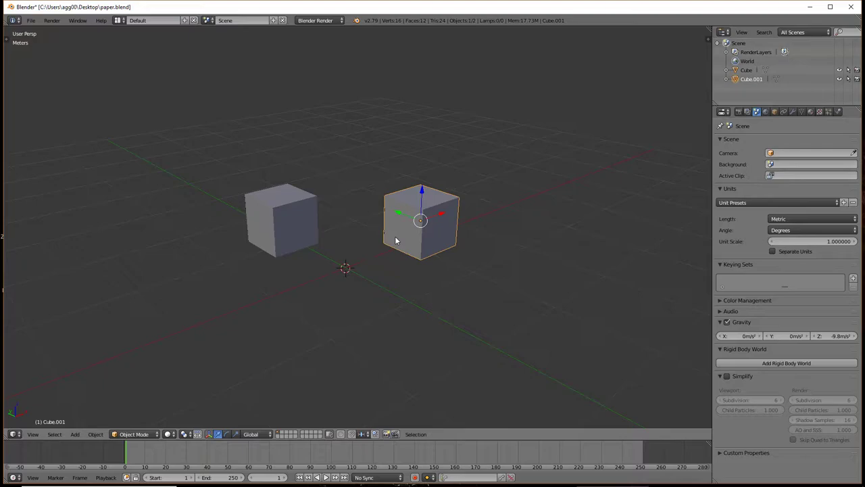
- Give Cube.001 a level-3 Subdivision Surface modifier with Ctrl+3, rounding it into a sphere
key(ctrl+3)
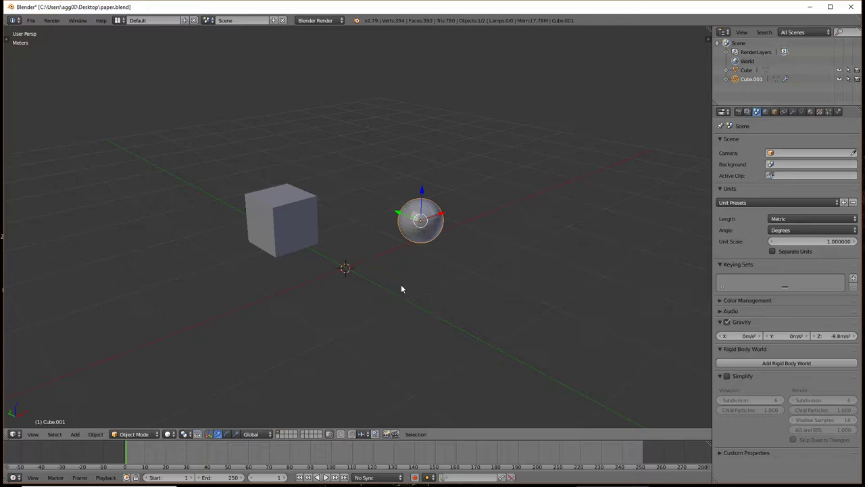
middle_drag(402, 272, 386, 277)
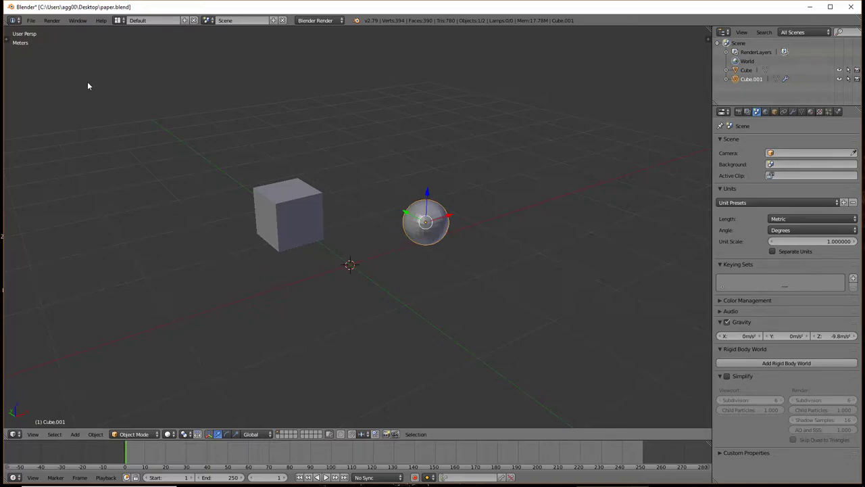
- Shade the Cube.001 sphere smooth from the Tool Shelf, dismissing the Link menu unused
key(t)
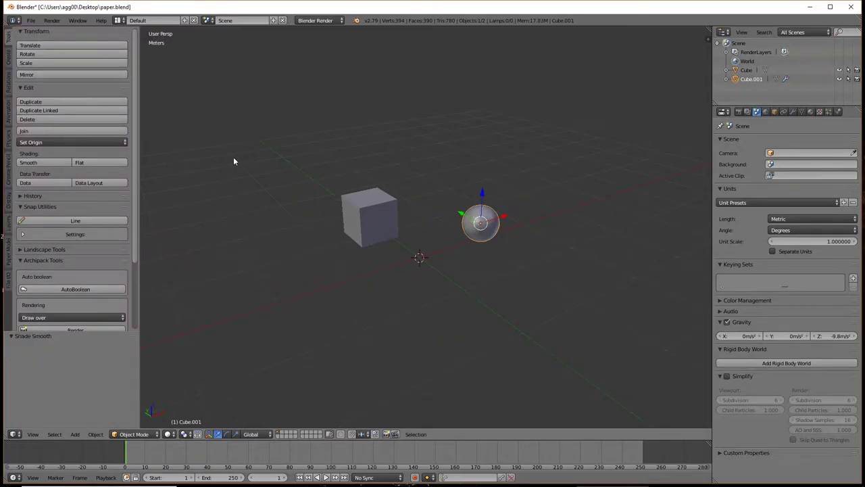
key(Tab)
key(Tab)
key(t)
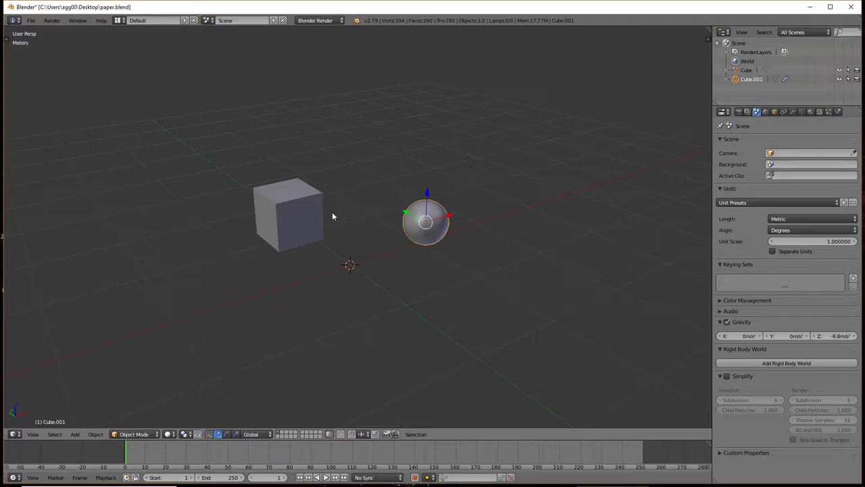
key(ctrl+l)
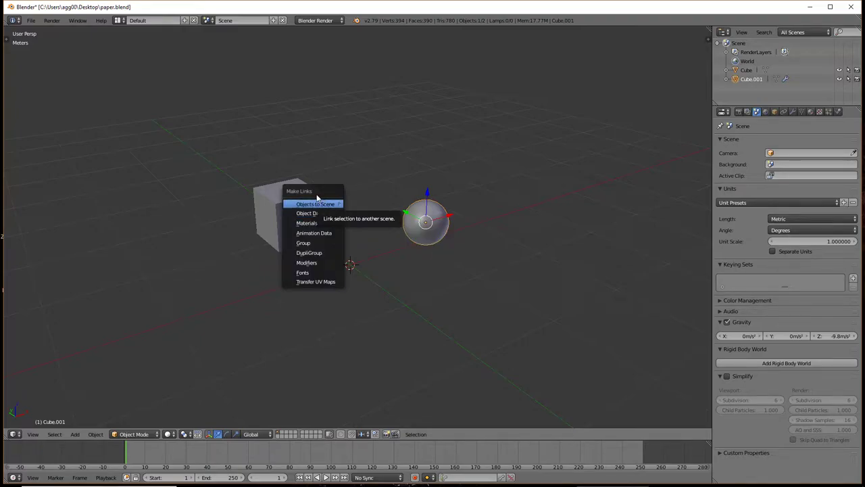
click(306, 262)
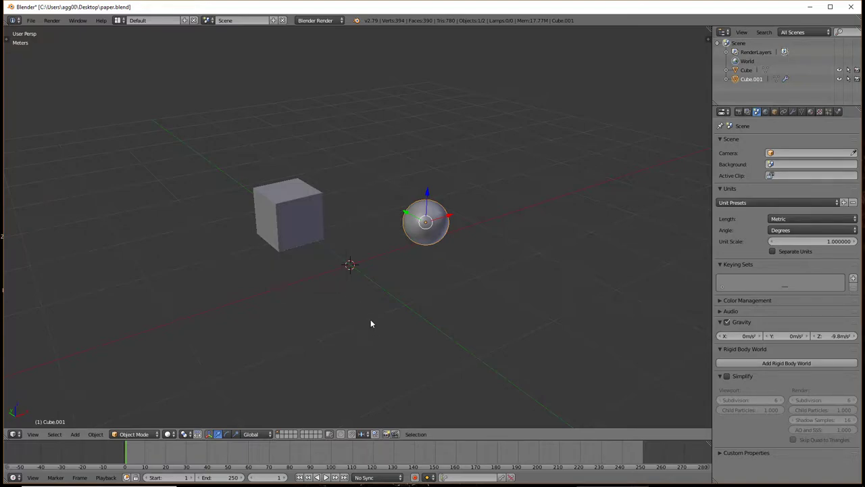
- Browse the Object menu and select the plain cube
click(96, 434)
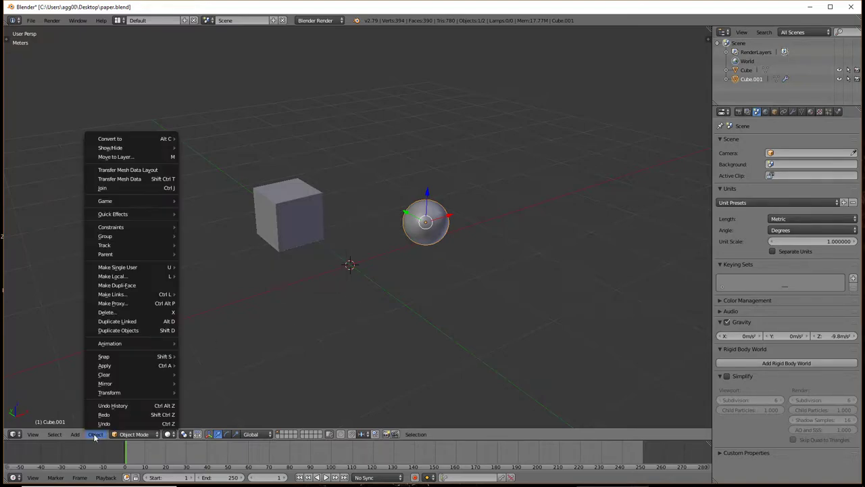
click(93, 436)
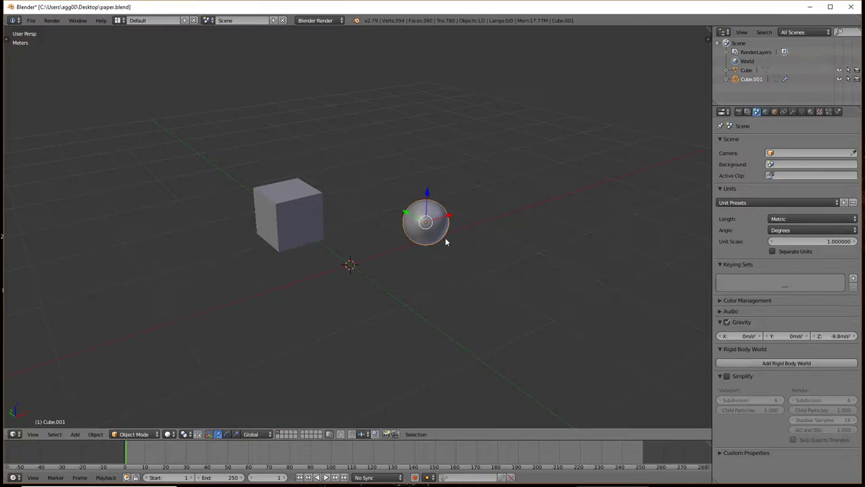
right_click(286, 226)
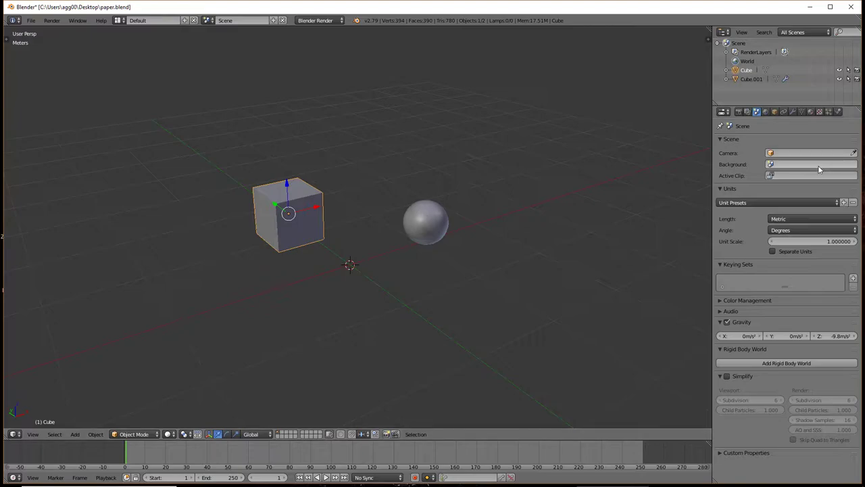
- Link Cube.001's subdivision modifier onto the plain cube with Ctrl+L > Modifiers, sphere active
click(791, 113)
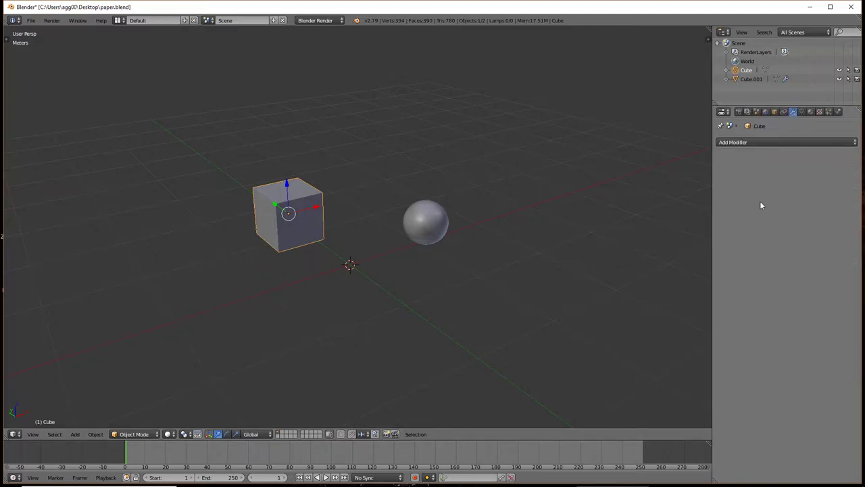
click(750, 141)
click(770, 142)
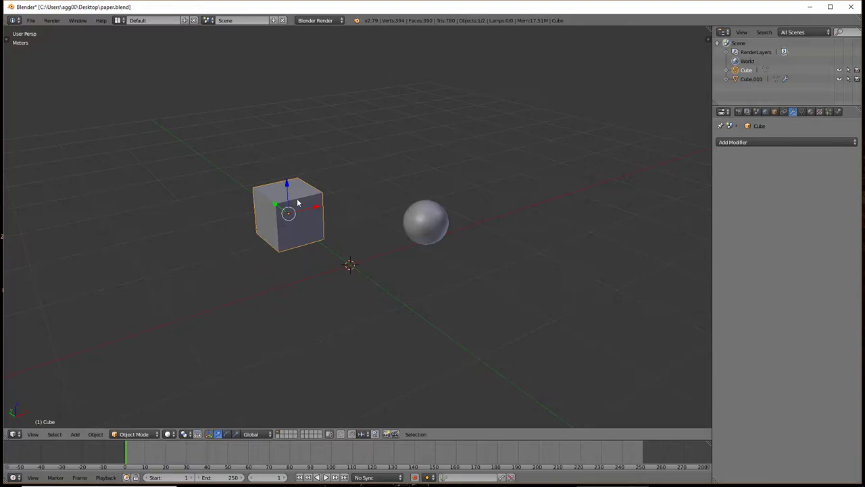
shift+right_click(428, 220)
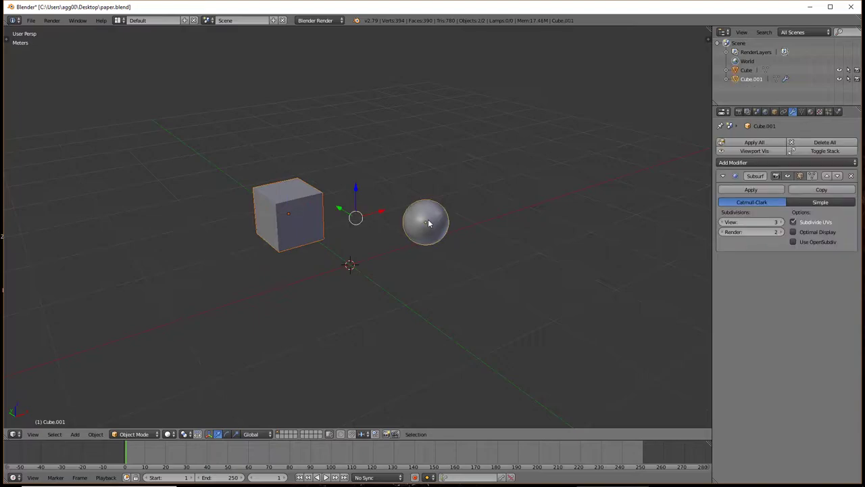
key(ctrl+l)
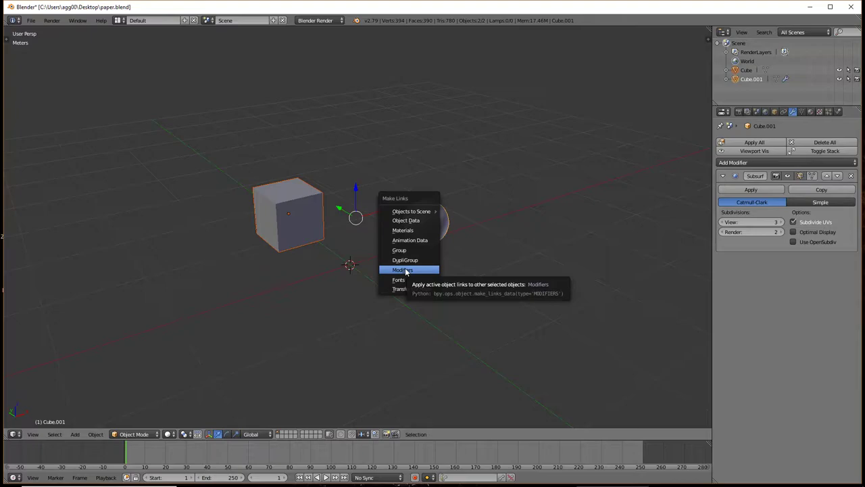
click(404, 270)
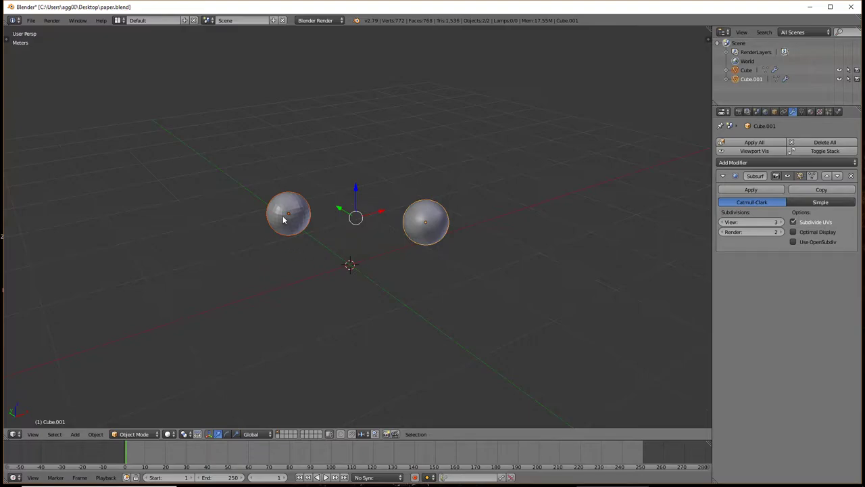
- Undo the modifier link, then reposition both objects and the cube in the Y-Z plane
key(ctrl+z)
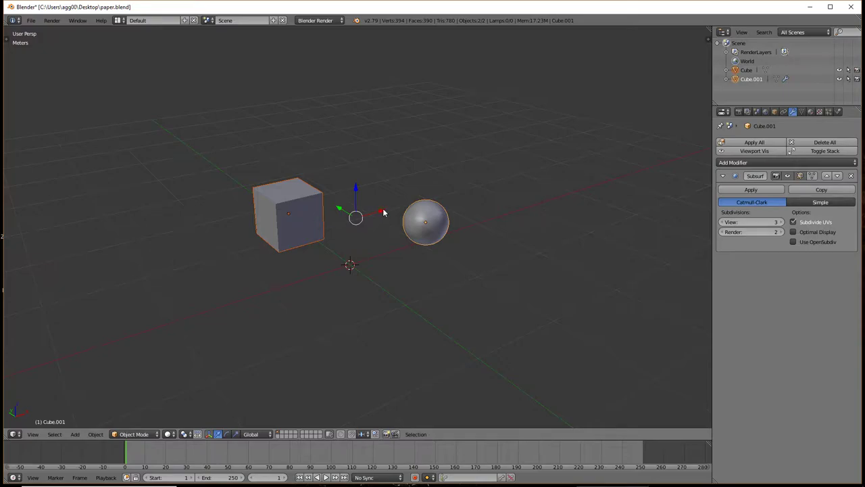
key(g)
key(shift+x)
click(401, 190)
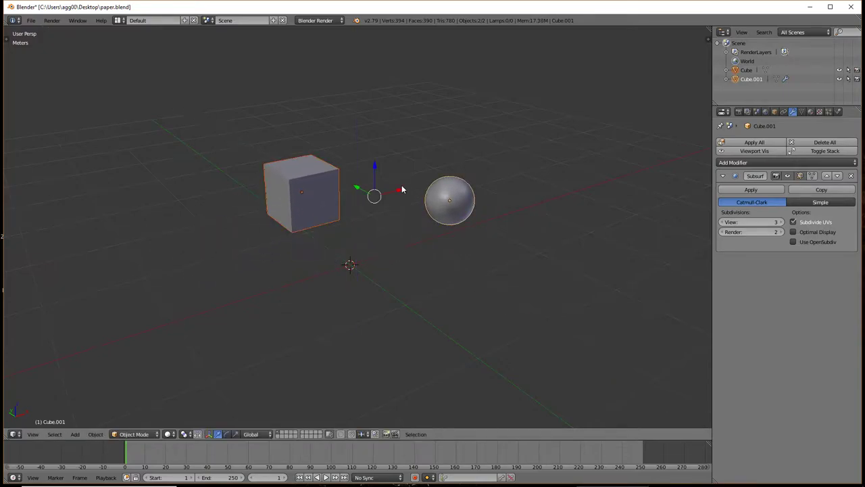
right_click(308, 197)
key(g)
key(shift+x)
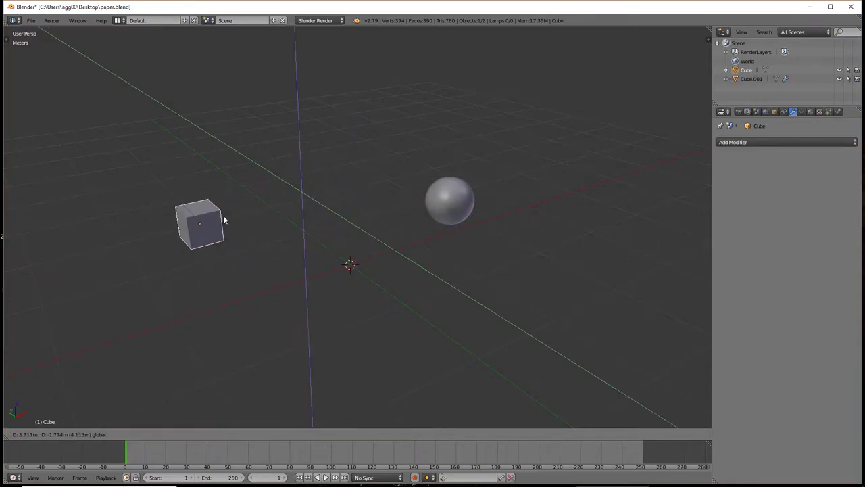
click(339, 177)
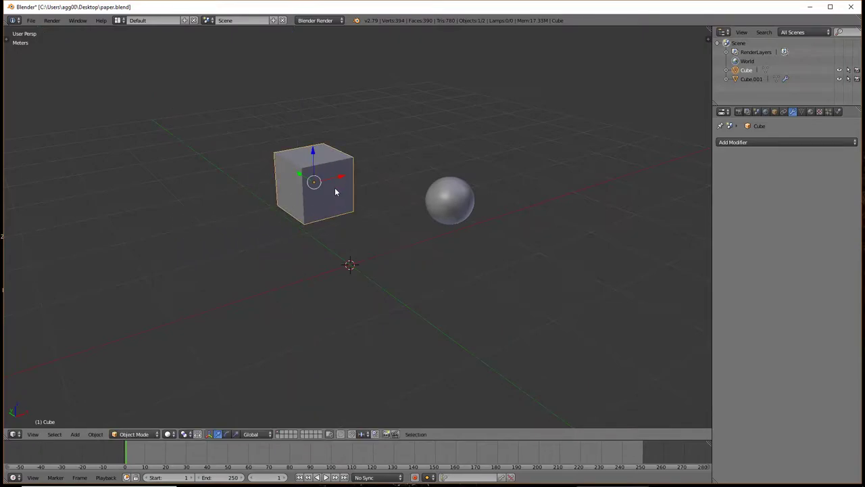
- Add a Suzanne monkey and scale it down
key(shift+a)
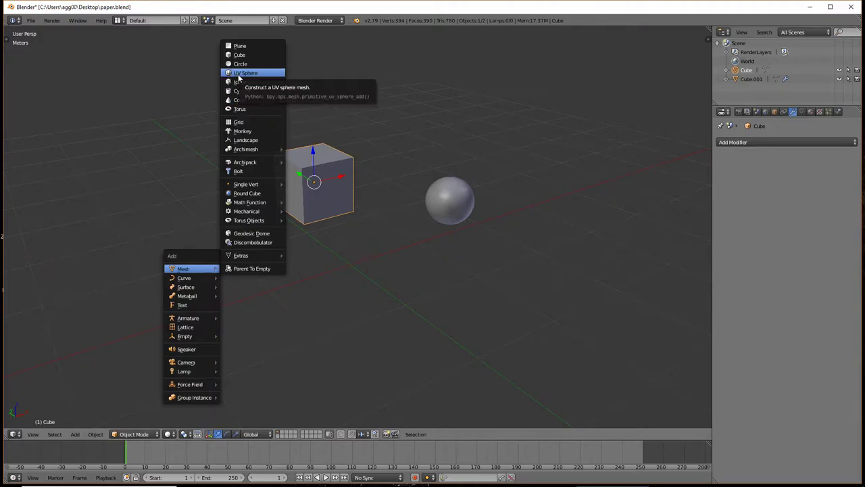
click(243, 131)
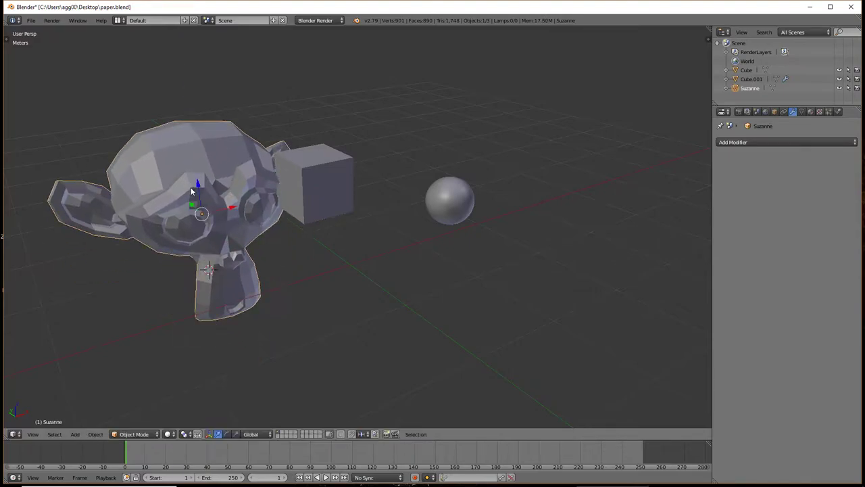
key(s)
click(263, 226)
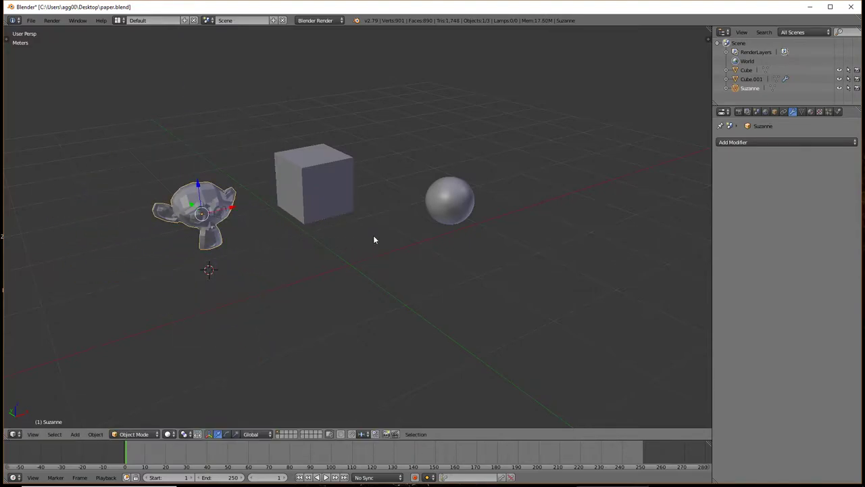
- Link the sphere's Subsurf modifier to Suzanne, then reselect Suzanne with the sphere active
shift+right_click(435, 198)
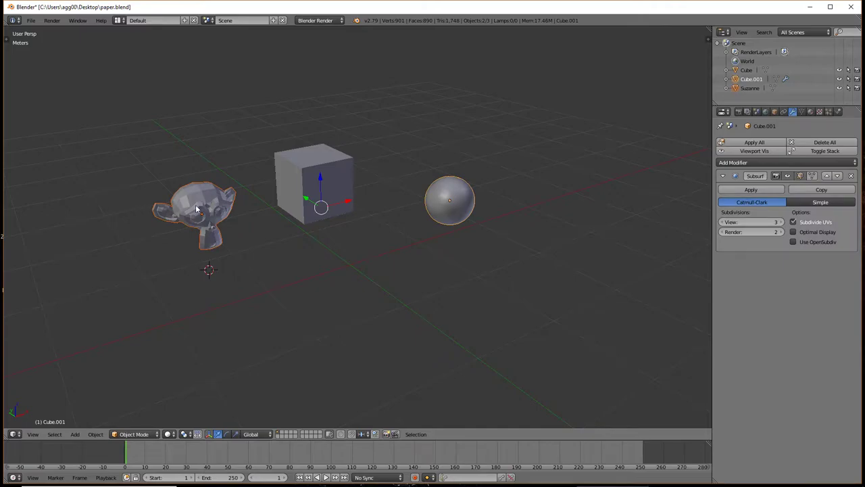
key(ctrl+l)
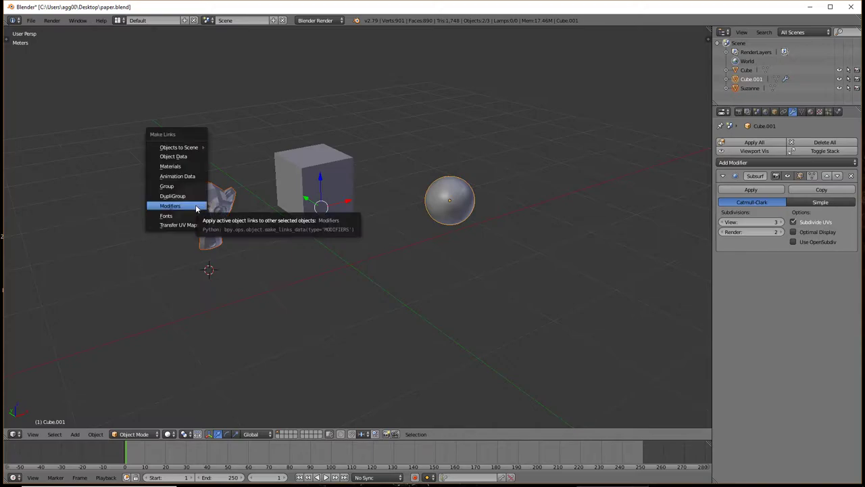
click(196, 209)
mouse_move(197, 208)
middle_down()
mouse_move(209, 249)
mouse_move(189, 213)
mouse_move(226, 232)
mouse_move(195, 250)
mouse_move(217, 229)
mouse_move(209, 241)
middle_up()
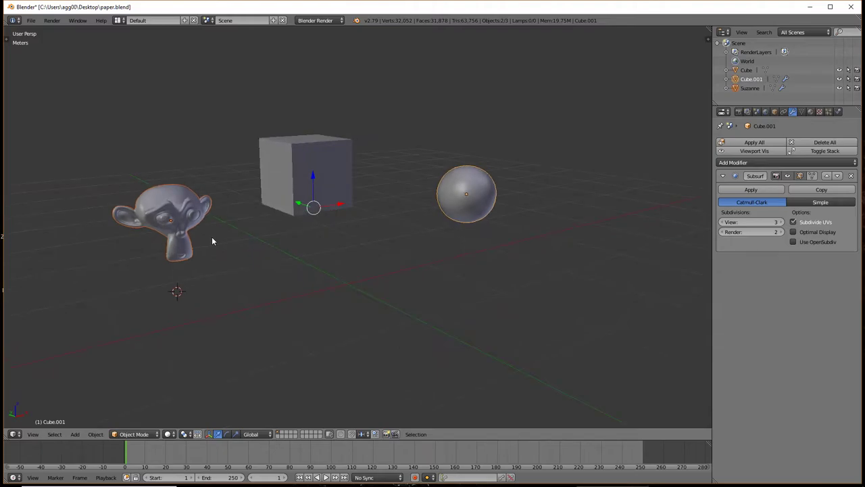
click(465, 196)
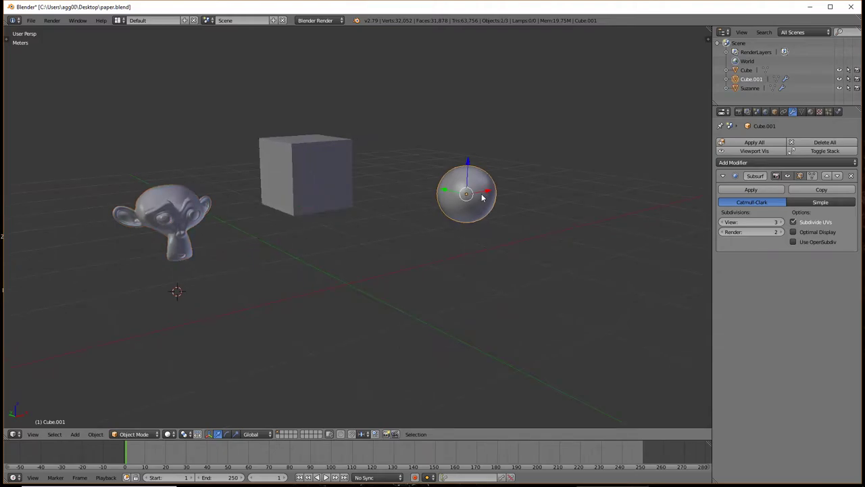
shift+right_click(166, 217)
right_click(167, 216)
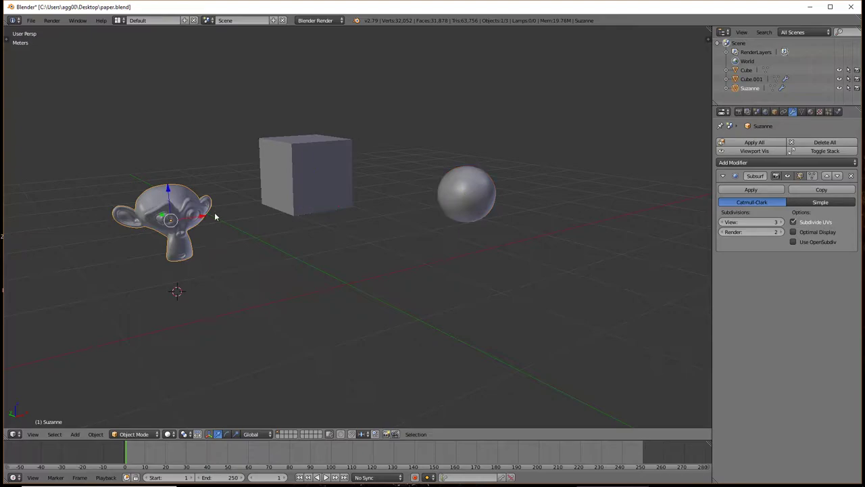
shift+right_click(469, 196)
- Link Cube.001's mesh data to Suzanne via Ctrl+L > Object Data, making it a sphere
key(ctrl+l)
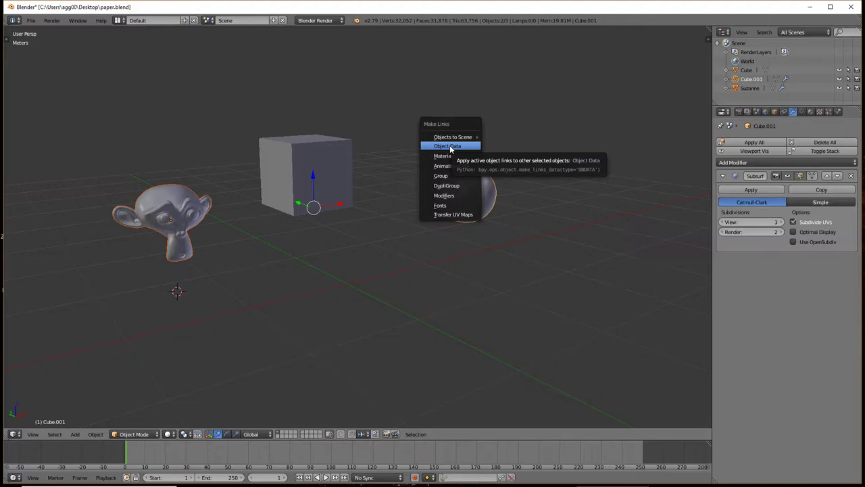
click(450, 150)
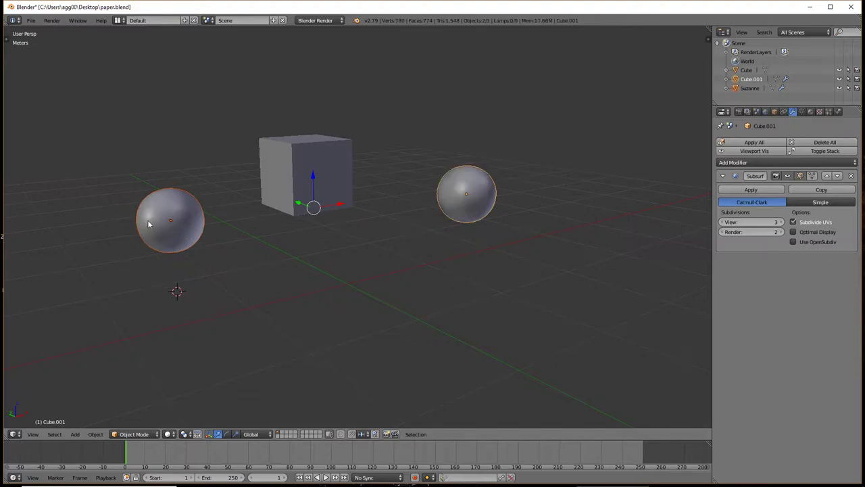
mouse_move(146, 219)
middle_down()
mouse_move(124, 245)
mouse_move(224, 212)
mouse_move(204, 238)
mouse_move(145, 249)
mouse_move(112, 245)
mouse_move(116, 238)
middle_up()
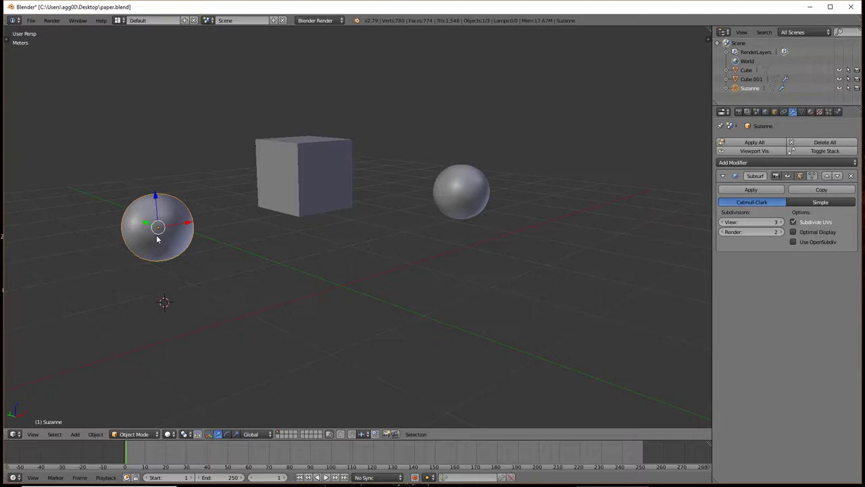
right_click(471, 191)
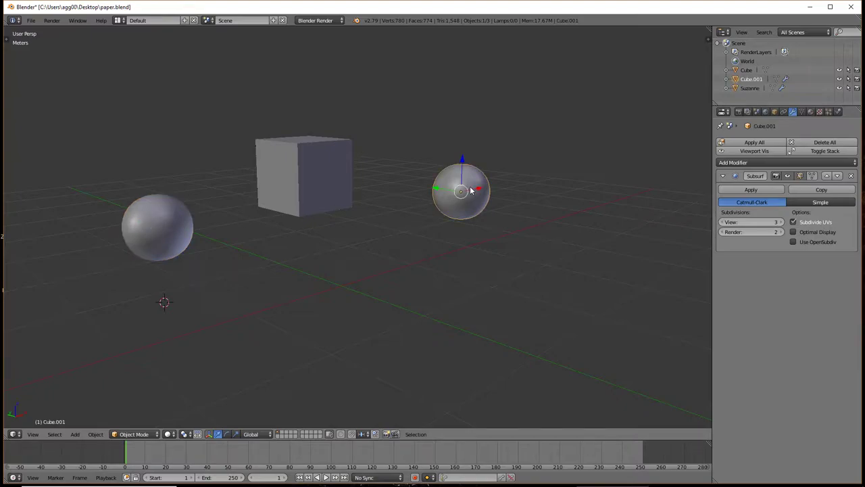
right_click(156, 217)
right_click(285, 167)
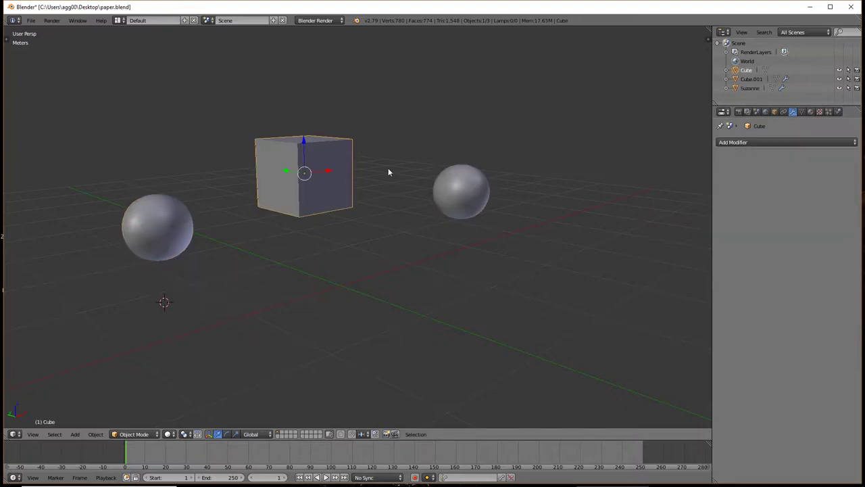
right_click(444, 194)
right_click(309, 184)
- Move the left sphere slightly to the right
right_click(169, 228)
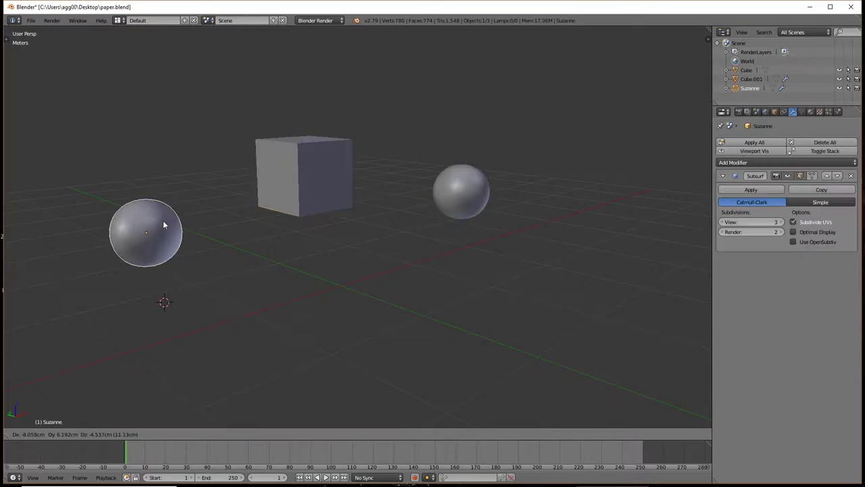
key(g)
click(186, 217)
- Toggle Edit Mode in and out on the right sphere, left sphere and cube
right_click(468, 192)
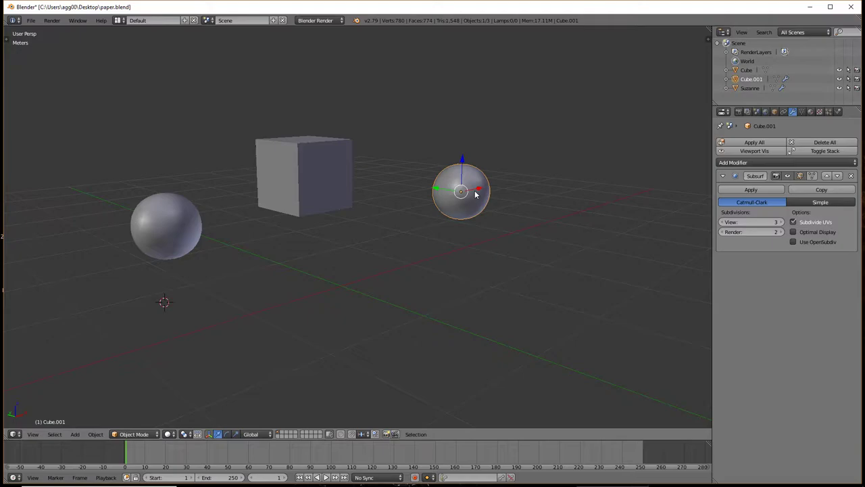
key(Tab)
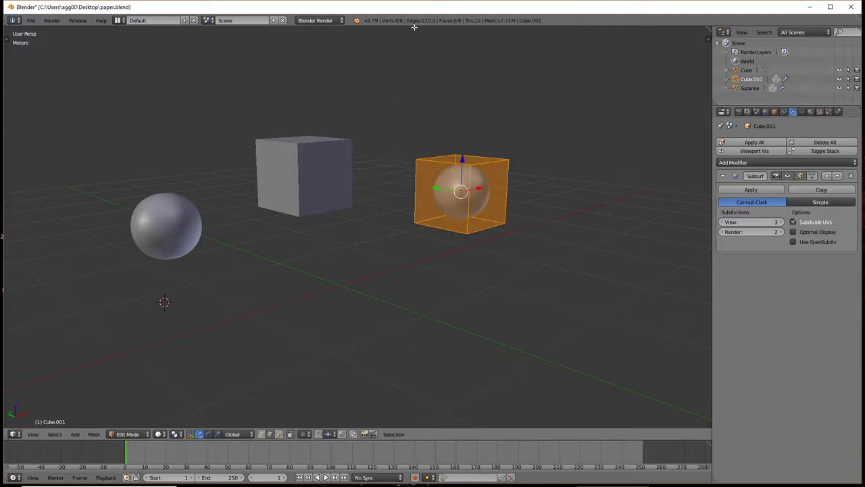
key(Tab)
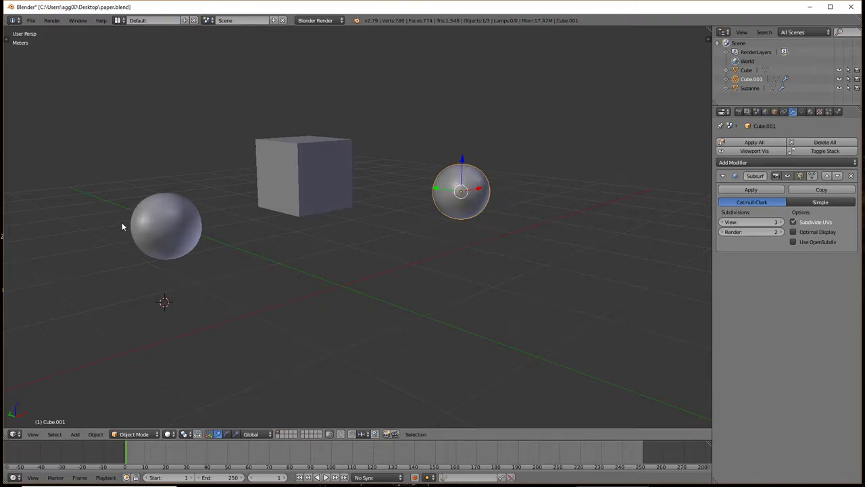
right_click(167, 226)
key(Tab)
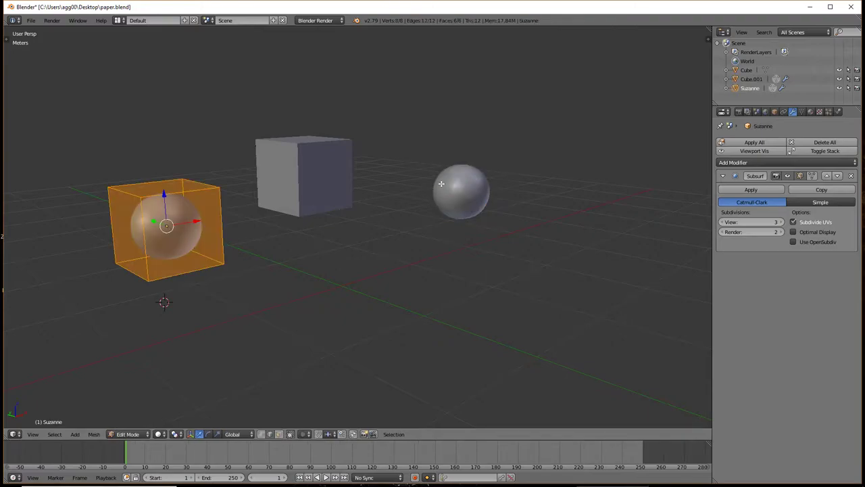
key(Tab)
right_click(461, 190)
key(Tab)
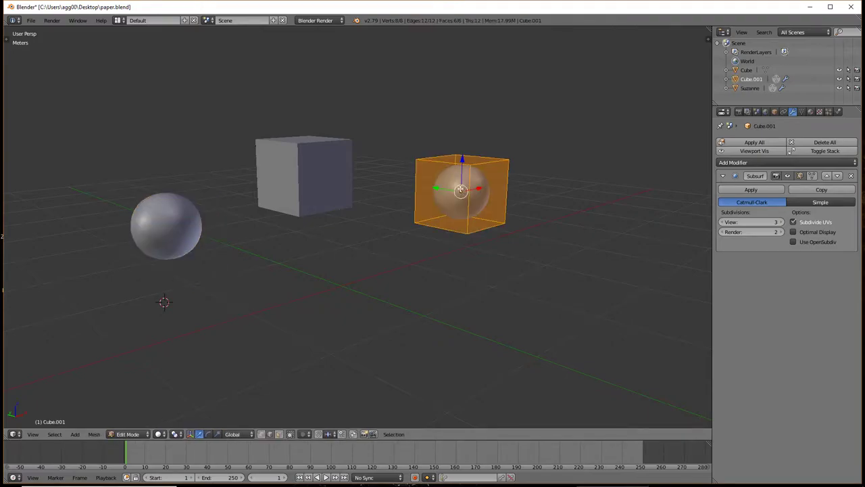
key(Tab)
key(Tab)
key(Tab)
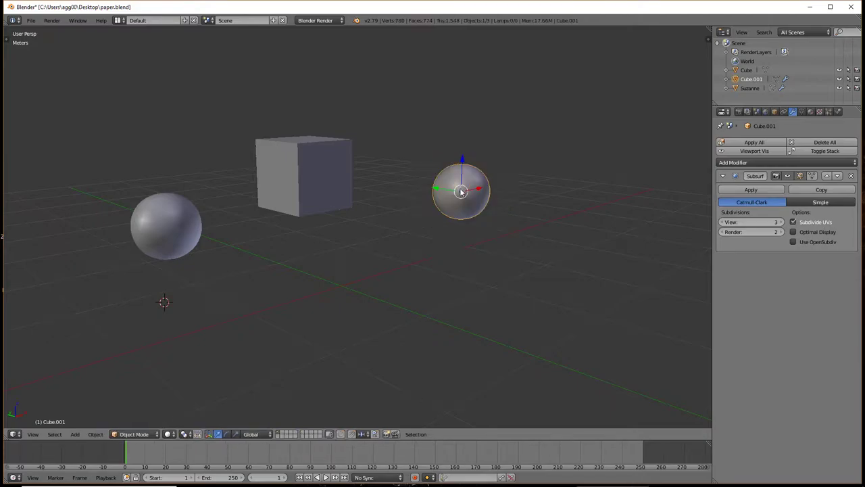
key(Tab)
key(Tab)
right_click(134, 217)
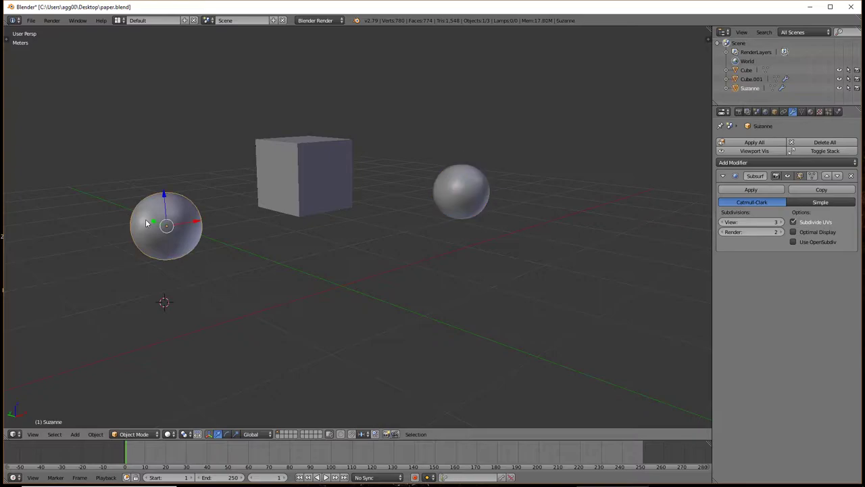
right_click(318, 166)
key(Tab)
key(Tab)
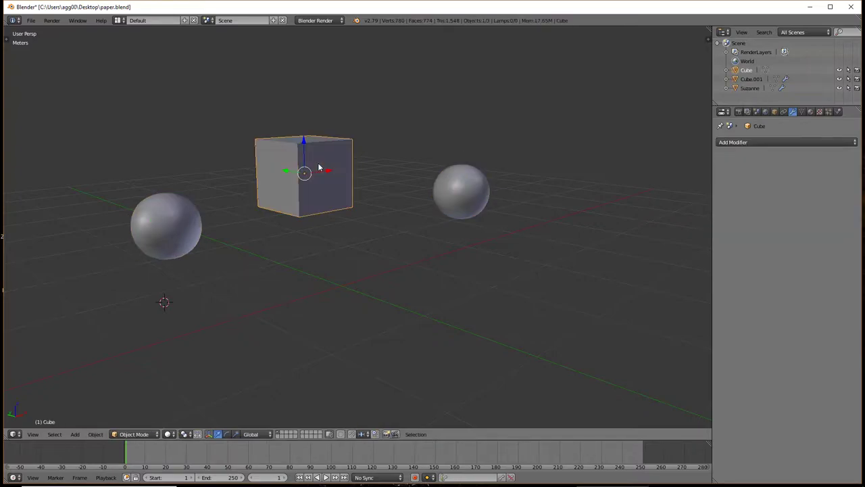
key(Tab)
- Inspect each object's mesh again in Edit Mode, leaving all three in Object Mode
key(Tab)
right_click(140, 219)
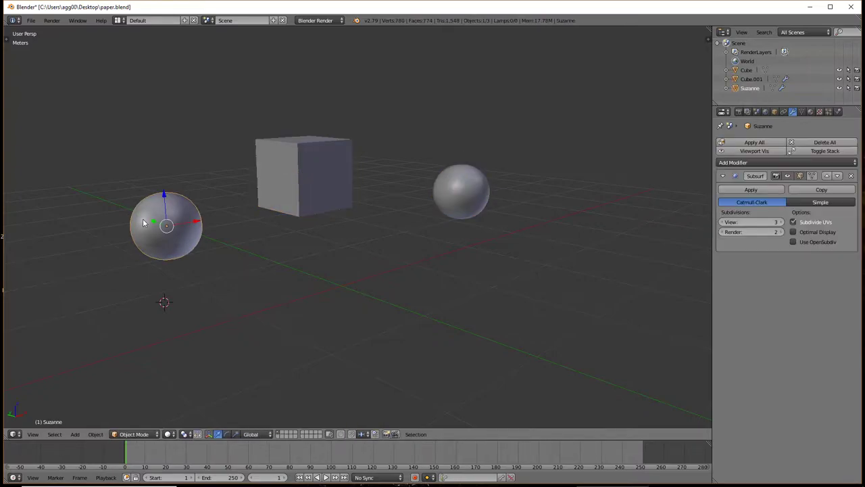
key(Tab)
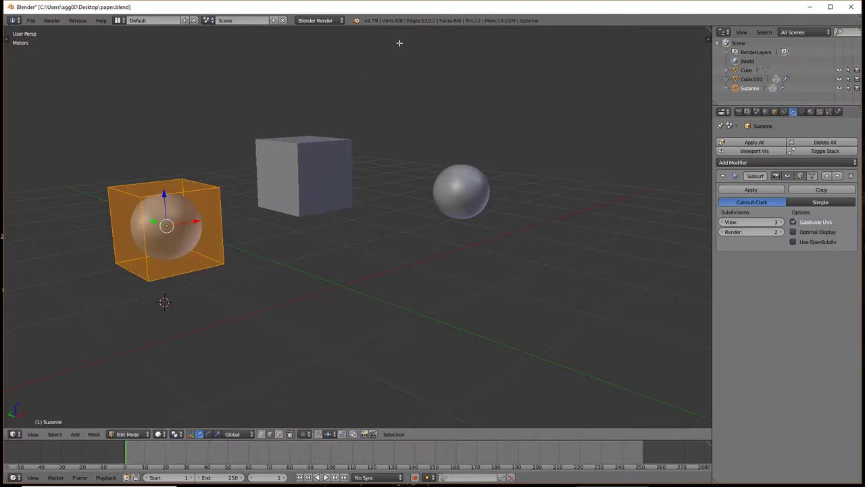
key(Tab)
right_click(470, 180)
key(Tab)
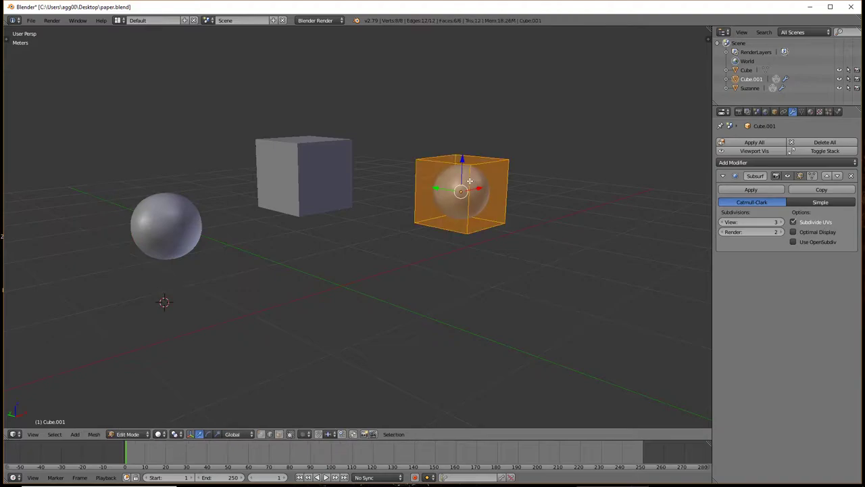
key(Tab)
right_click(290, 161)
key(Tab)
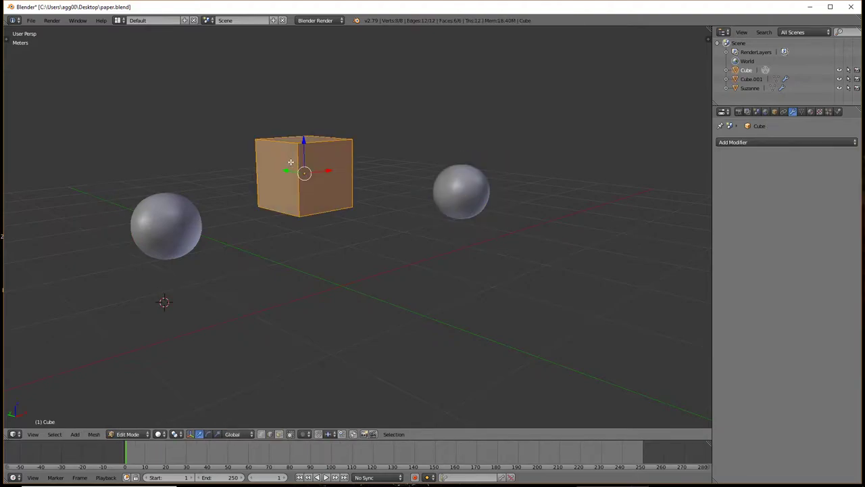
key(Tab)
right_click(474, 187)
key(Tab)
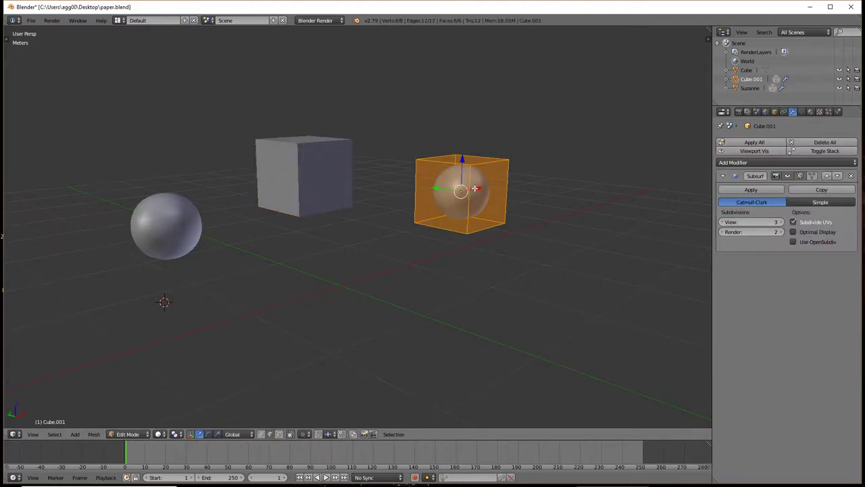
key(Tab)
right_click(173, 228)
key(Tab)
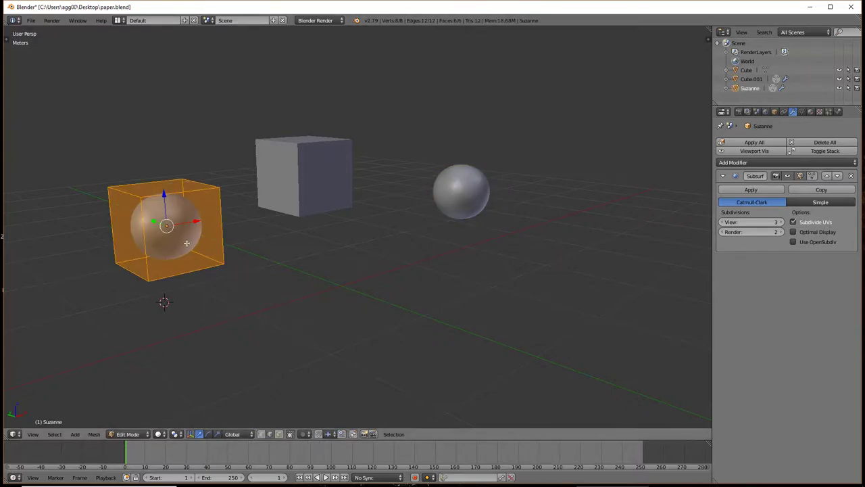
key(Tab)
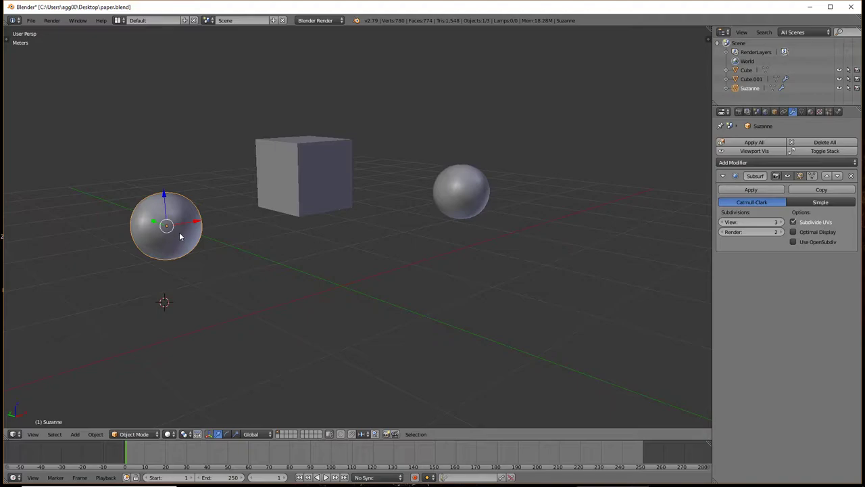
- Zoom and orbit the view to a new angle on the three objects
scroll(179, 232, down, 1)
scroll(291, 223, down, 3)
mouse_move(323, 256)
middle_down()
mouse_move(340, 240)
mouse_move(266, 241)
middle_up()
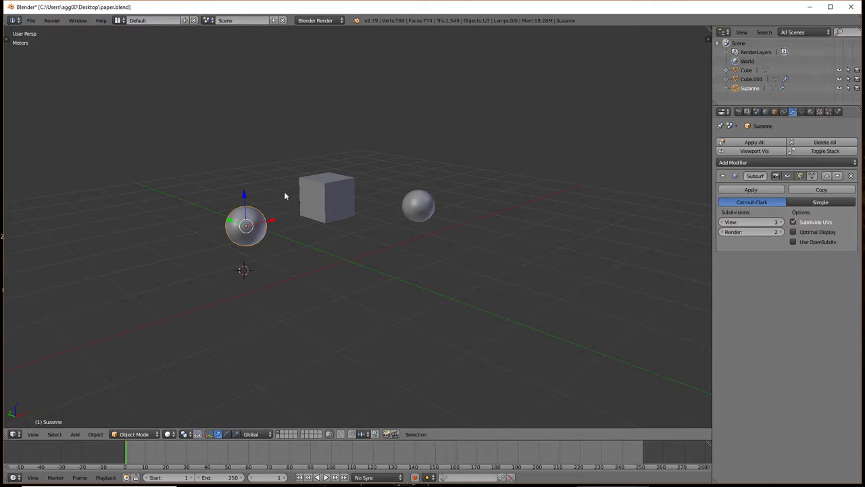
scroll(202, 228, up, 4)
scroll(149, 219, down, 3)
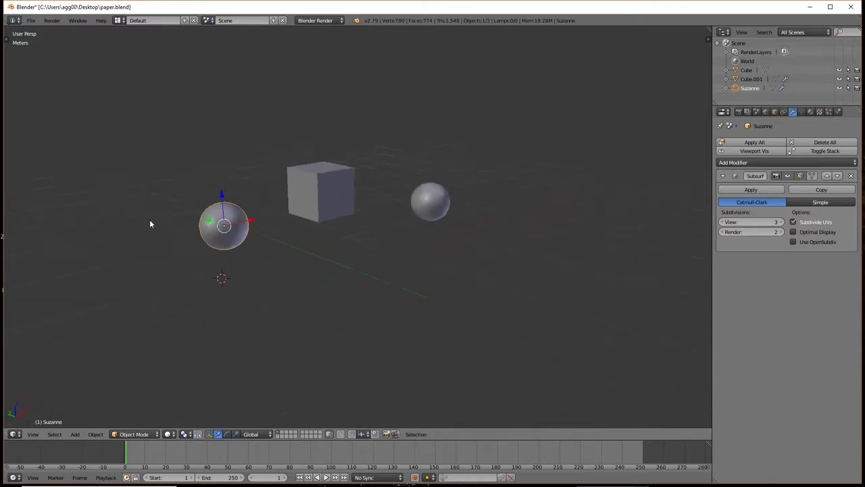
scroll(238, 233, down, 1)
scroll(237, 233, up, 5)
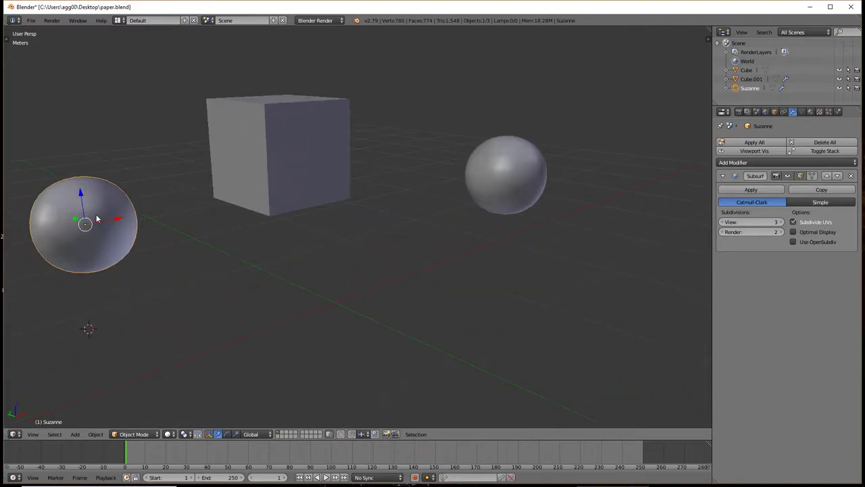
scroll(96, 217, down, 3)
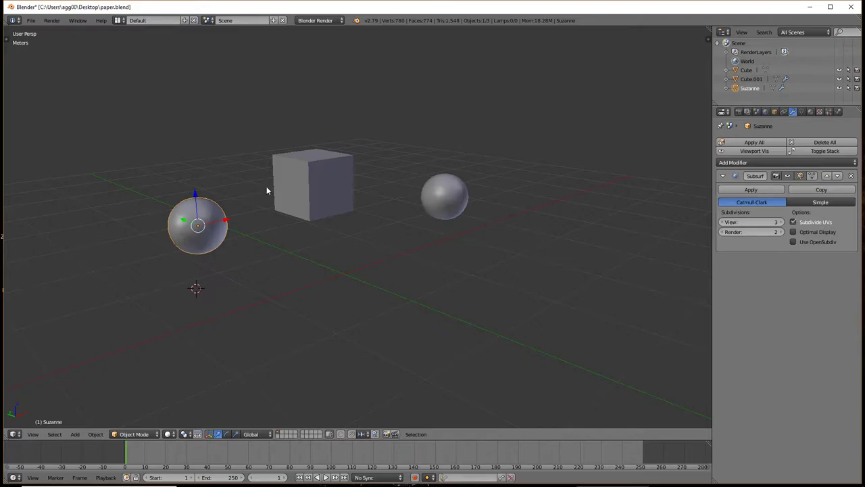
- Select the right sphere, then step through undo/redo to reselect the left sphere
right_click(443, 200)
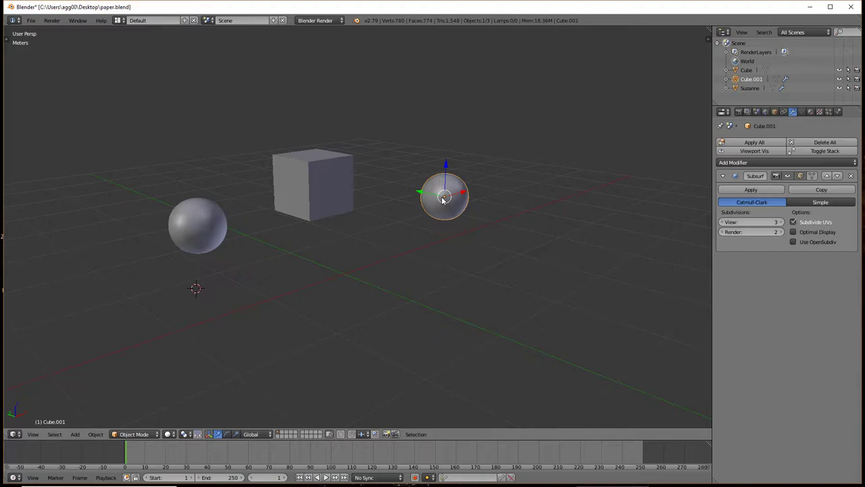
key(ctrl+z)
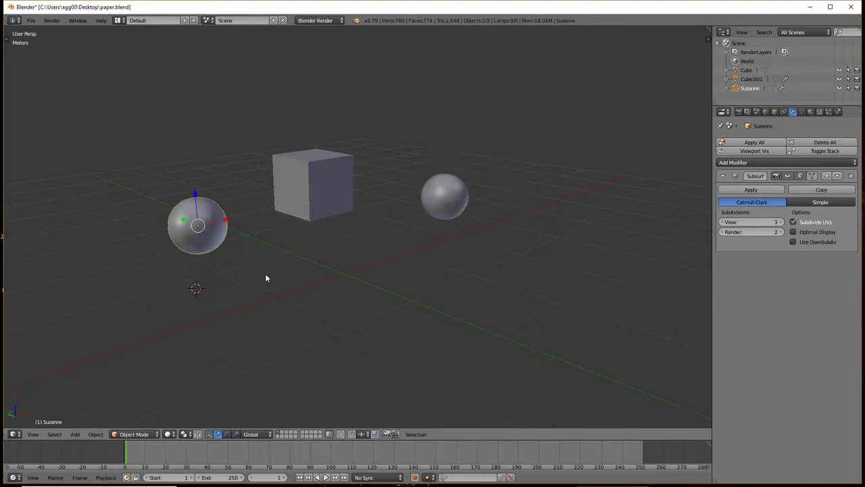
key(ctrl+shift+z)
key(ctrl+z)
key(ctrl+z)
key(ctrl+shift+z)
key(ctrl+shift+z)
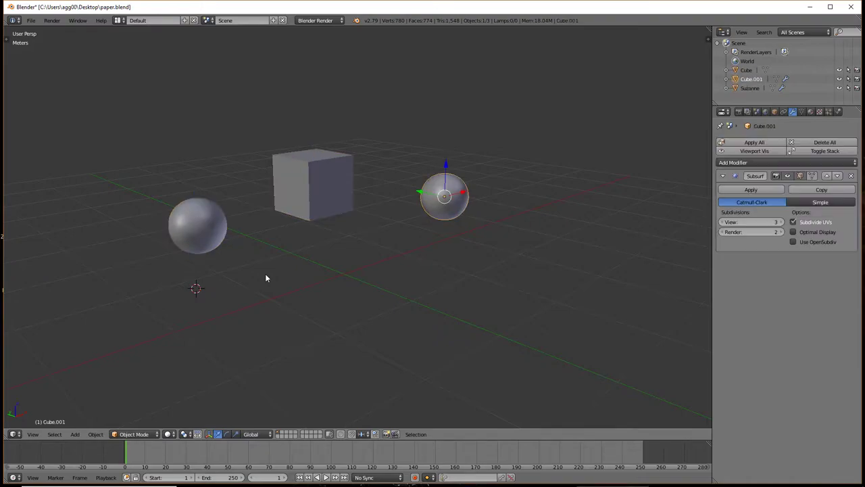
key(ctrl+z)
key(ctrl+z)
key(ctrl+z)
key(ctrl+z)
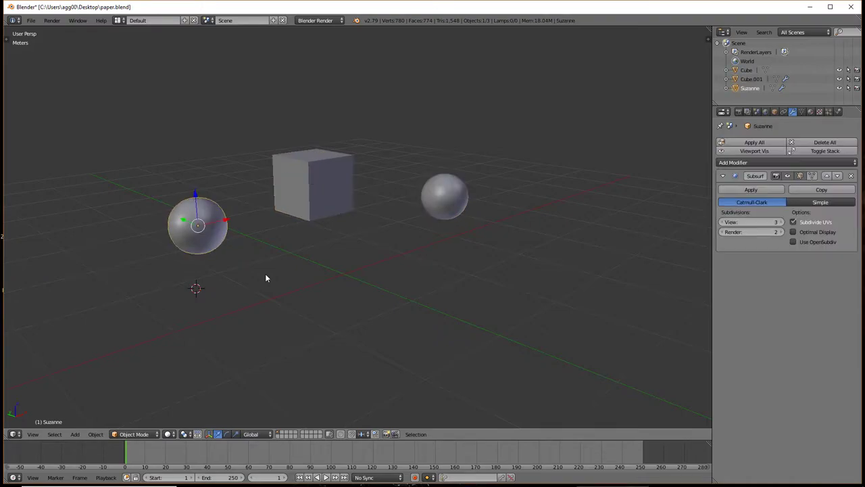
key(ctrl+shift+z)
key(ctrl+z)
- Delete the left sphere and add a new Suzanne monkey lifted along Z
key(x)
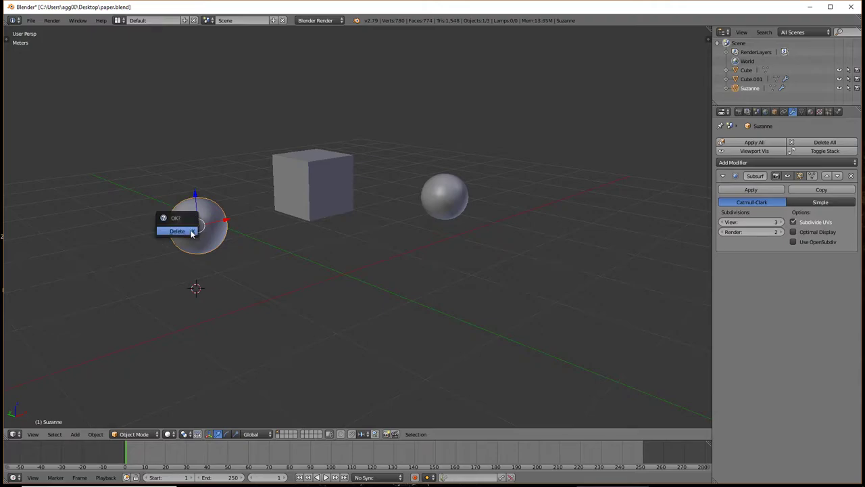
click(194, 233)
key(shift+a)
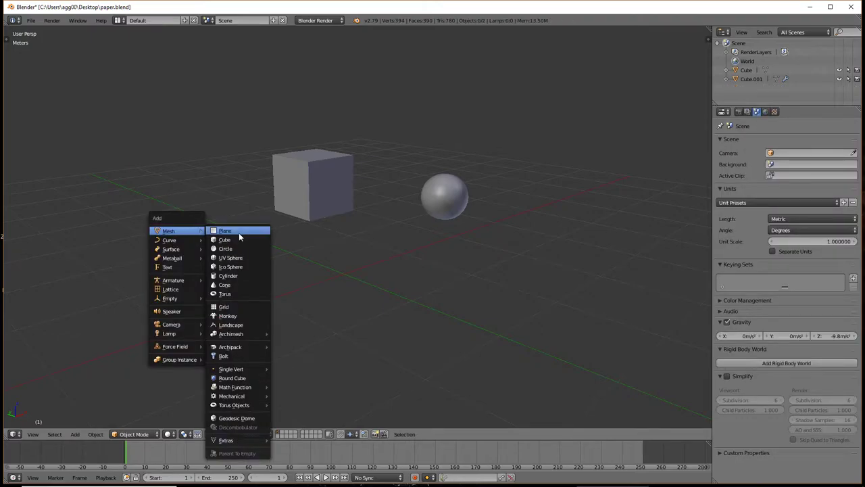
click(227, 316)
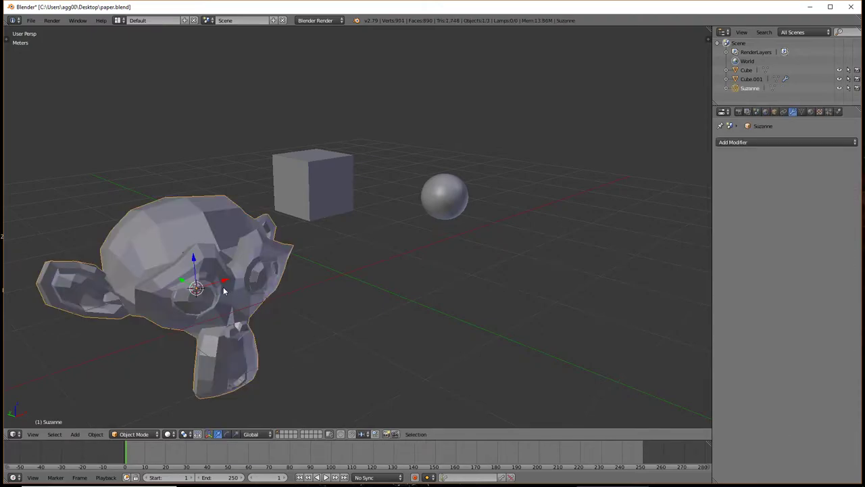
key(g)
key(z)
click(200, 221)
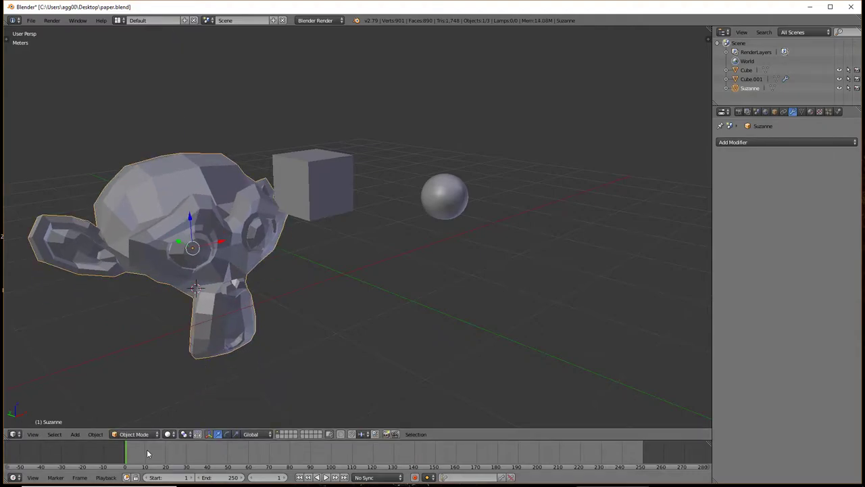
- Browse the Object menu, orbit so the monkey faces front, and select the right sphere
click(97, 435)
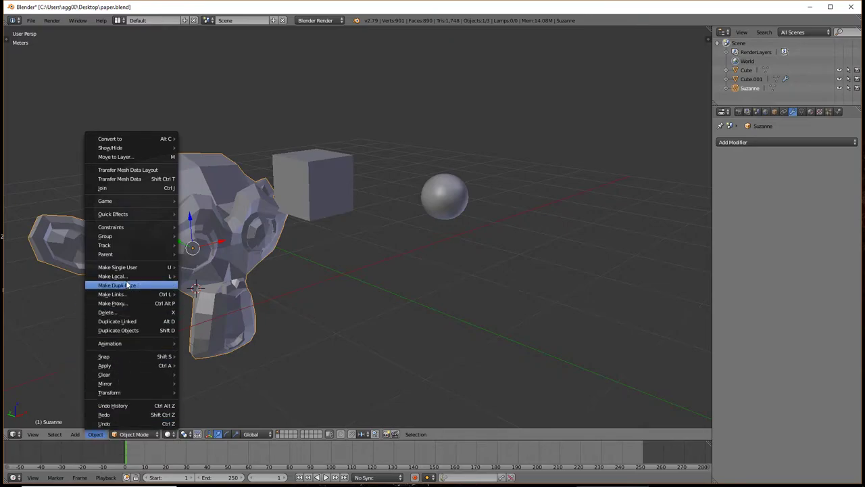
mouse_move(320, 297)
middle_down()
mouse_move(375, 326)
mouse_move(327, 310)
mouse_move(462, 177)
middle_up()
right_click(460, 193)
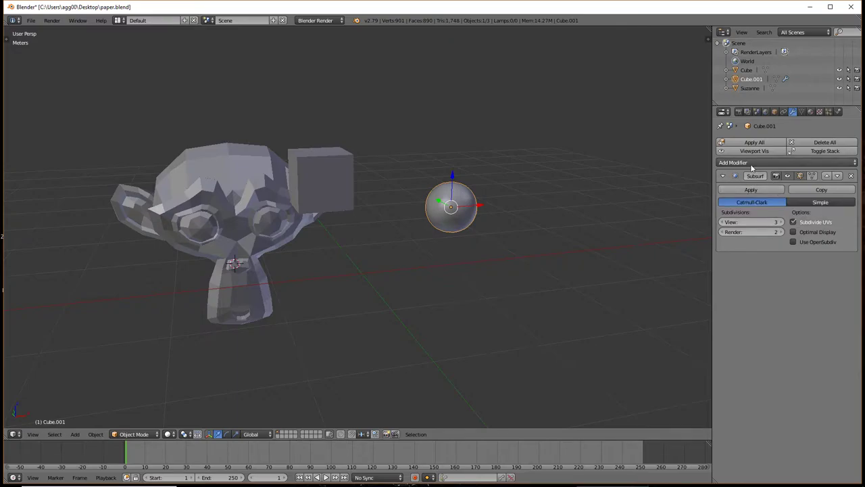
- Add a Simple Deform modifier to the sphere, test Bend mode, then remove it
click(739, 164)
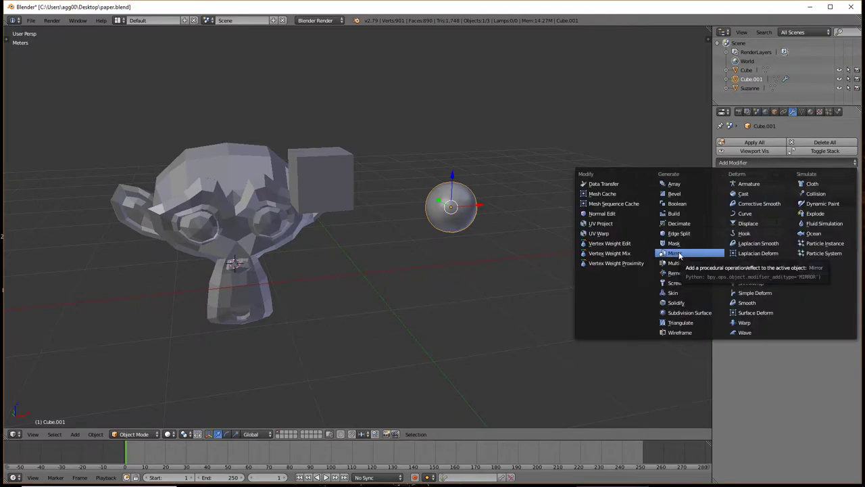
key(ctrl+3)
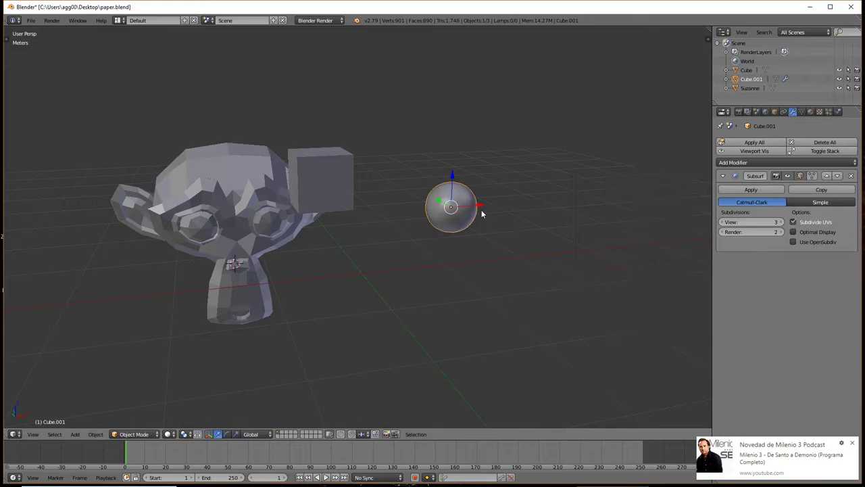
click(744, 162)
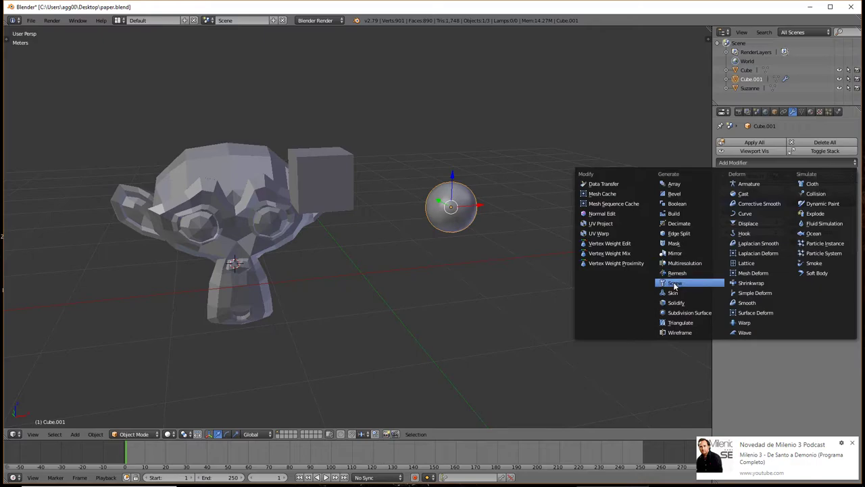
click(749, 294)
click(852, 383)
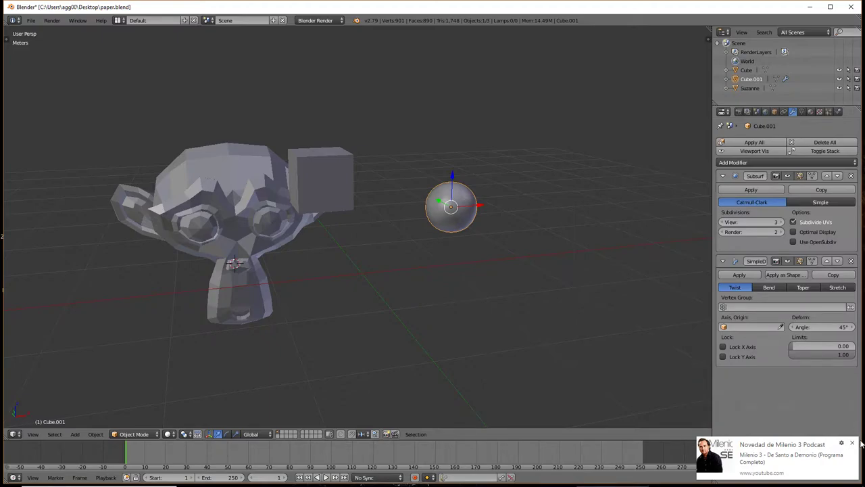
click(853, 442)
click(769, 288)
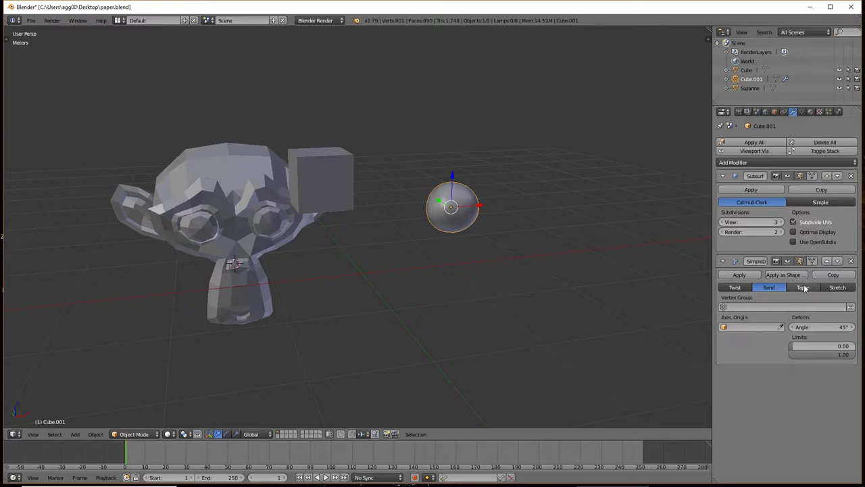
click(851, 261)
click(737, 164)
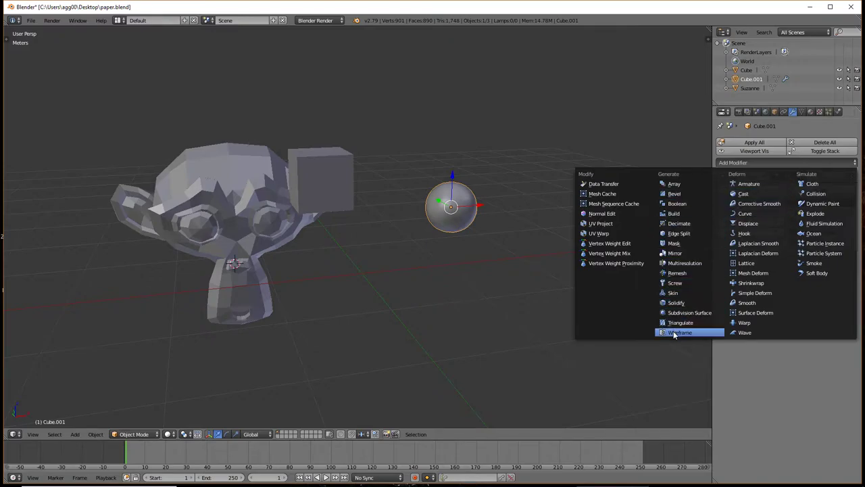
- Add a Simple Deform modifier to the sphere, trying Bend and Twist before settling on Taper
click(745, 293)
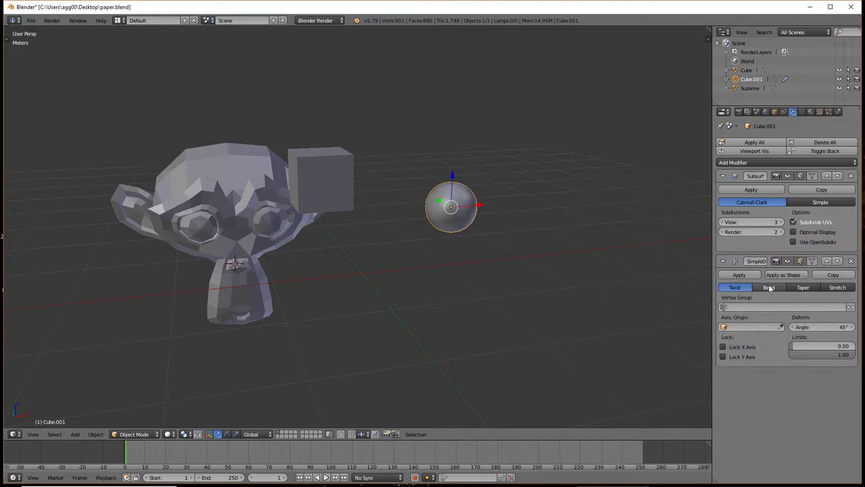
click(769, 287)
click(802, 287)
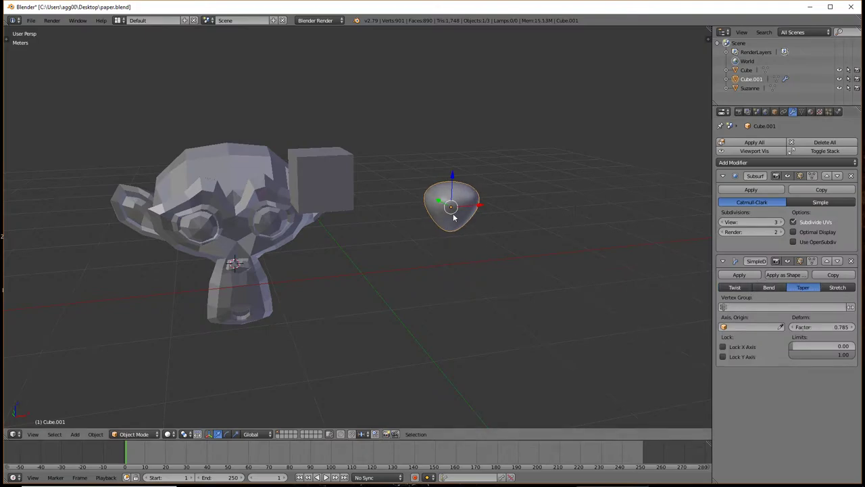
click(769, 287)
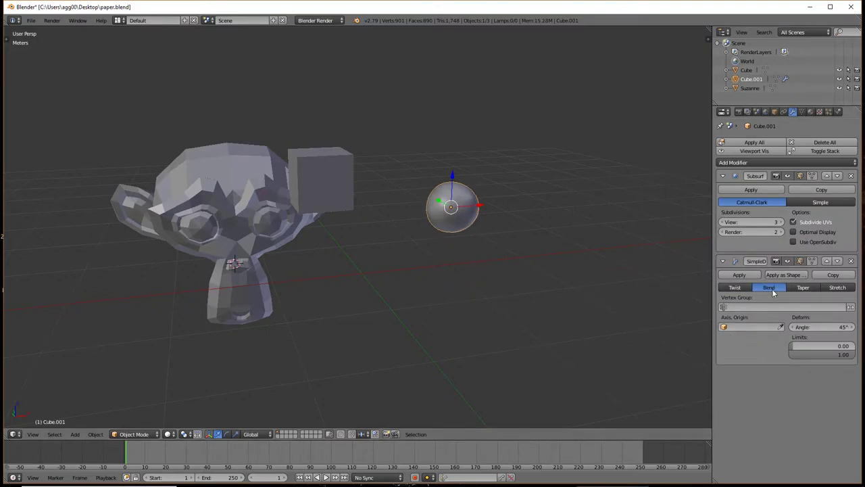
click(734, 287)
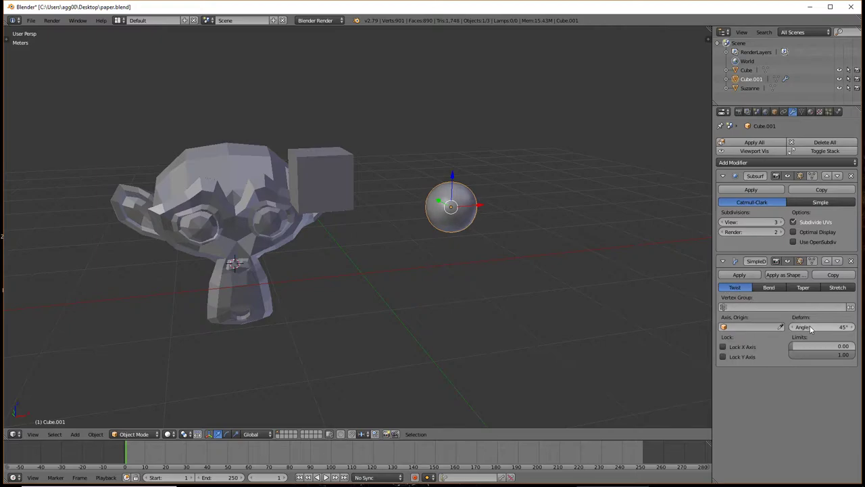
mouse_move(811, 327)
mouse_down()
mouse_move(832, 327)
mouse_move(811, 326)
mouse_move(806, 346)
mouse_up()
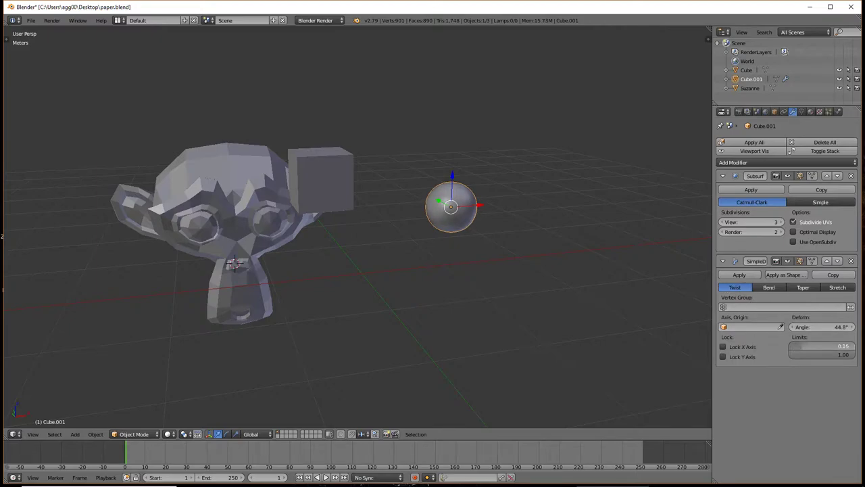
click(770, 287)
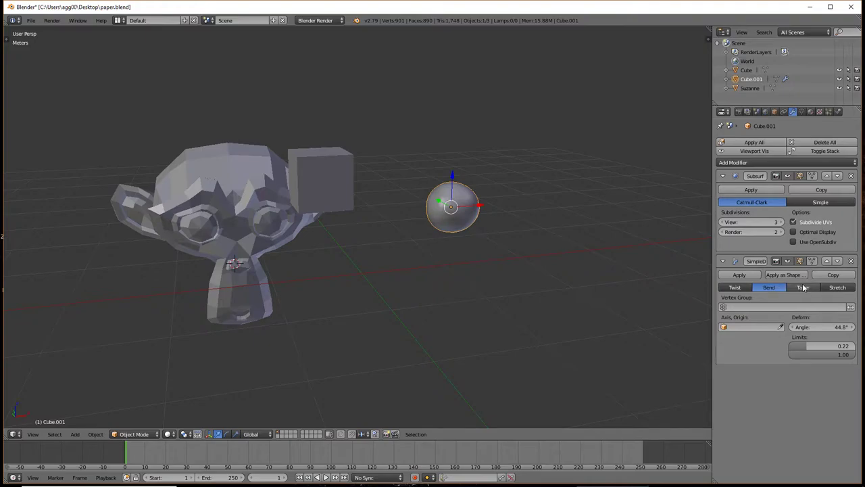
click(803, 287)
- Raise the taper's lower limit to 0.64 so the sphere flattens into a cup
mouse_move(816, 346)
mouse_down()
mouse_move(838, 345)
mouse_move(821, 345)
mouse_up()
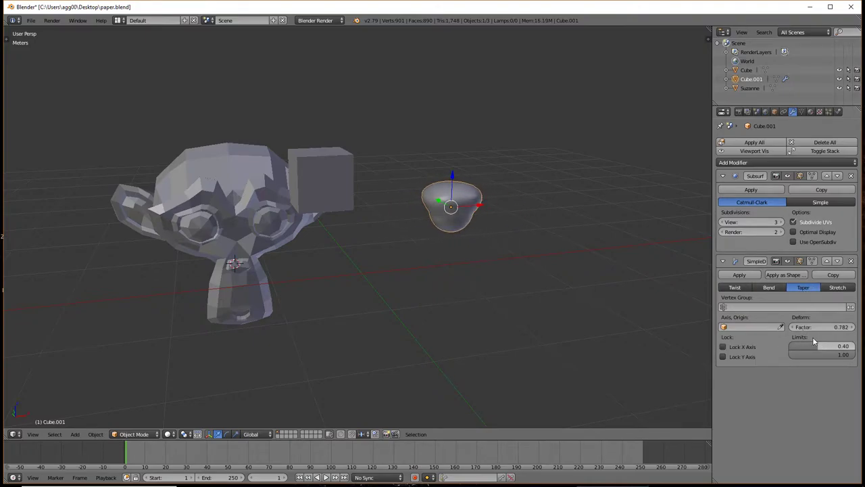
click(723, 347)
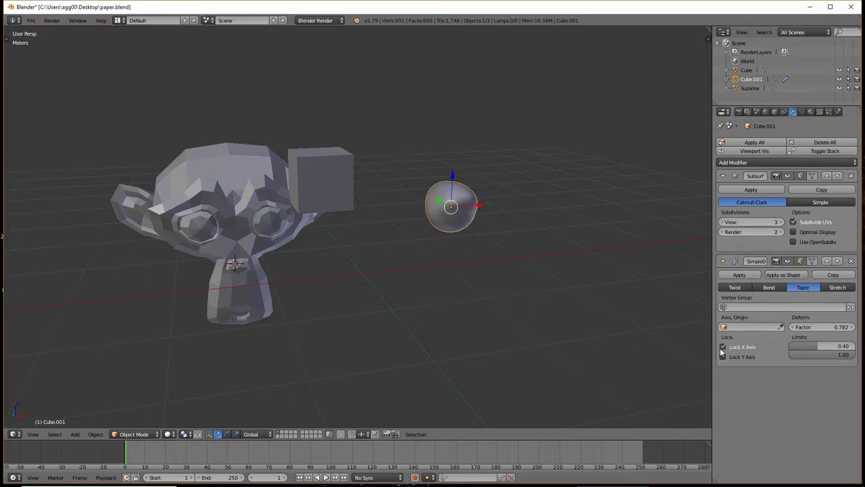
click(723, 347)
click(722, 357)
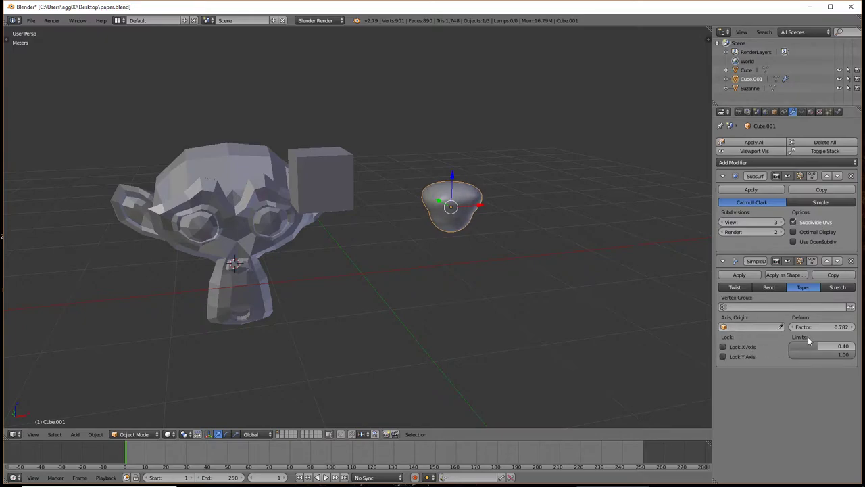
mouse_move(810, 346)
mouse_down()
mouse_move(846, 345)
mouse_move(835, 348)
mouse_up()
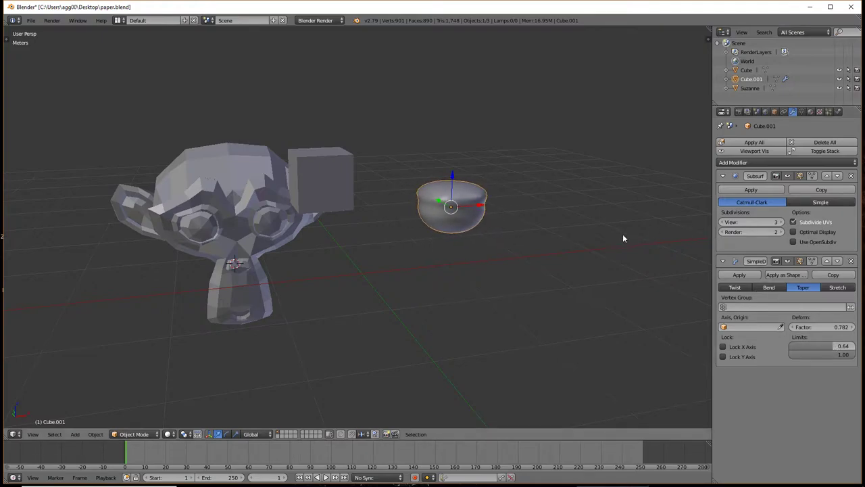
- Select the monkey head, then add the cup-shaped sphere as the active object
middle_drag(281, 188, 219, 181)
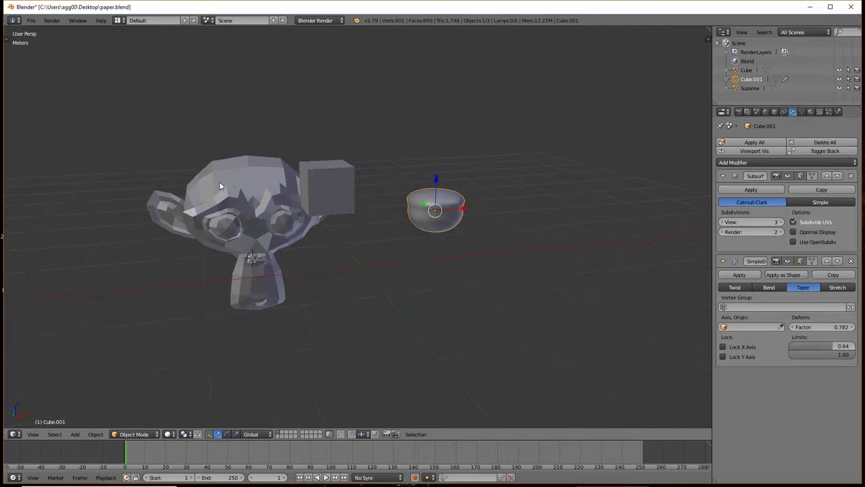
right_click(219, 181)
right_click(421, 210)
right_click(235, 211)
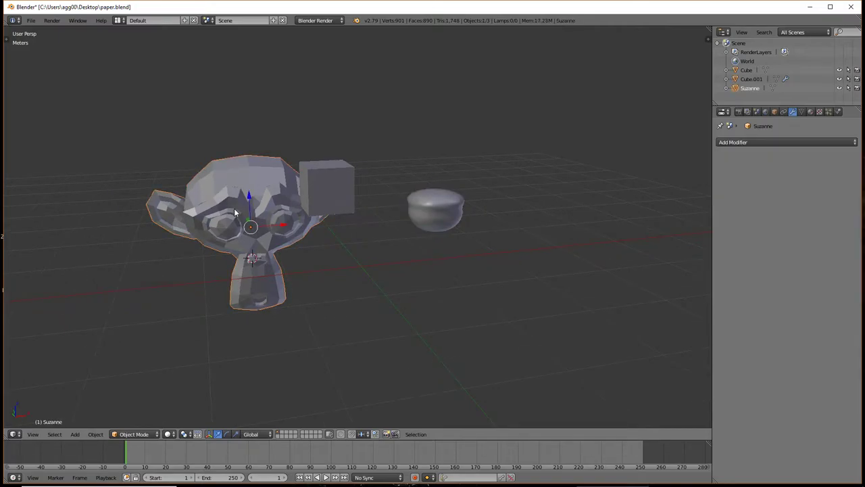
shift+right_click(437, 217)
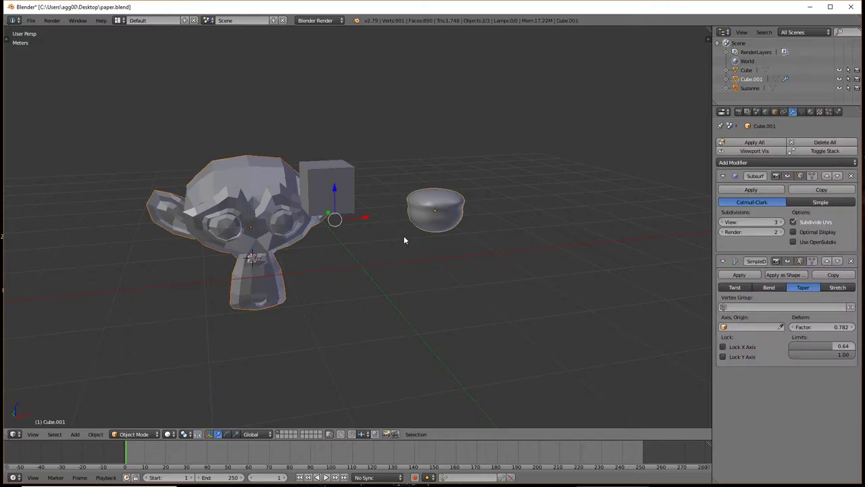
- Copy the cup's Subsurf and Taper modifiers onto Suzanne with Ctrl+L
key(ctrl+l)
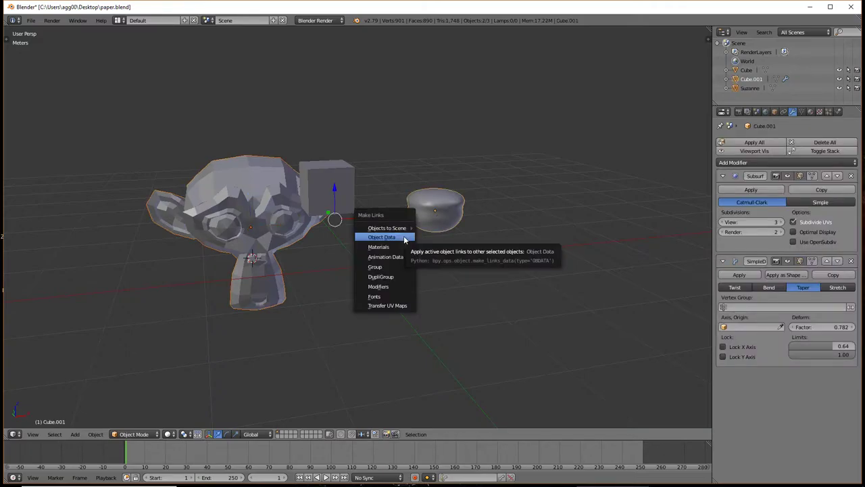
click(391, 286)
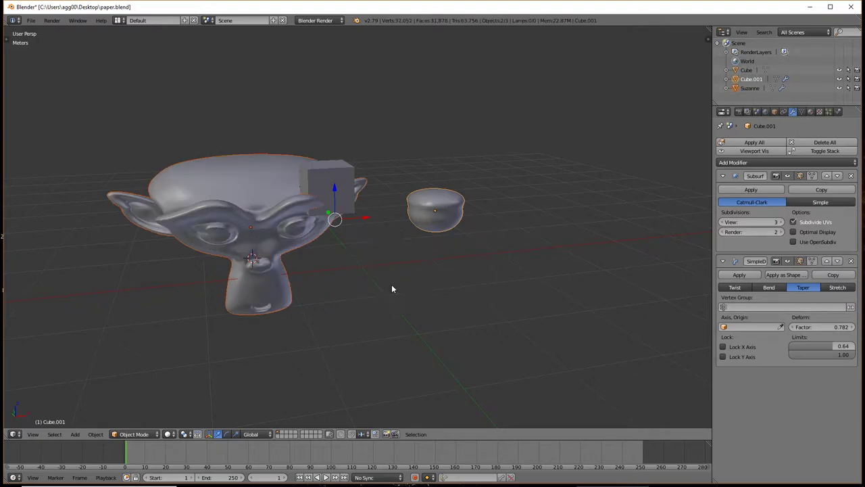
mouse_move(392, 286)
middle_down()
mouse_move(371, 222)
mouse_move(285, 221)
middle_up()
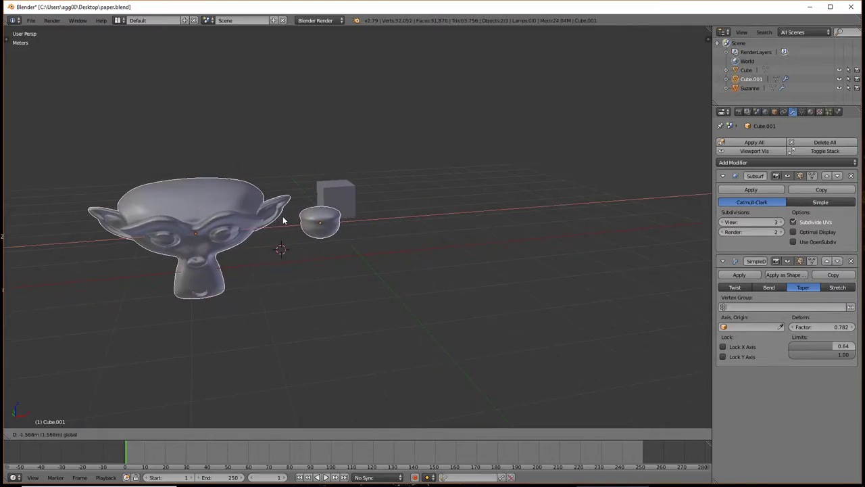
- Move the small rounded object further to the right
right_click(311, 223)
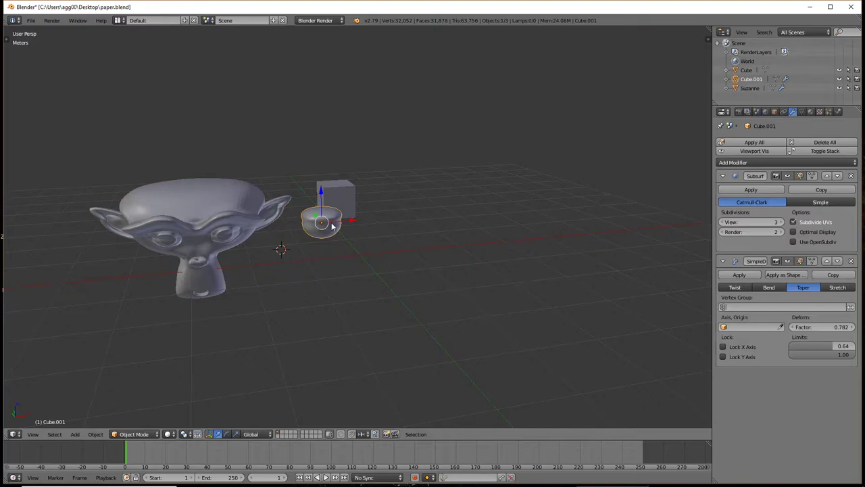
key(g)
click(428, 225)
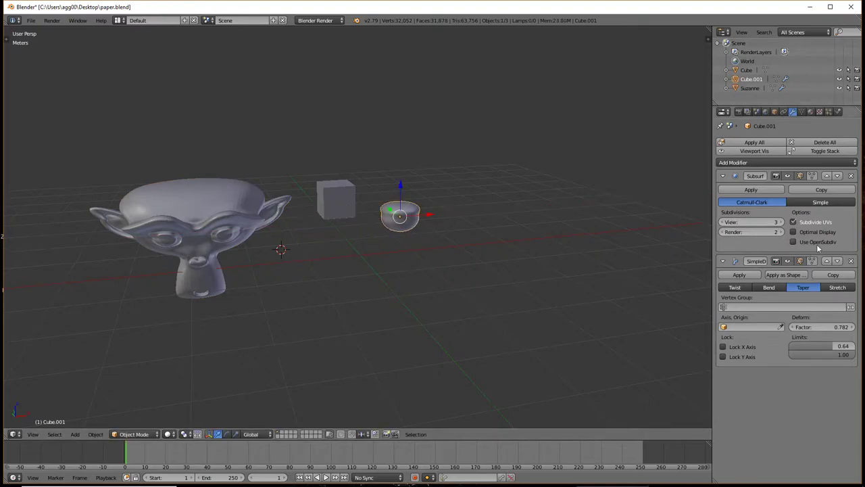
mouse_move(277, 253)
middle_down()
mouse_move(242, 251)
mouse_move(254, 245)
middle_up()
- Duplicate the monkey-and-cube pair twice, placing copies above and below the originals
right_click(202, 230)
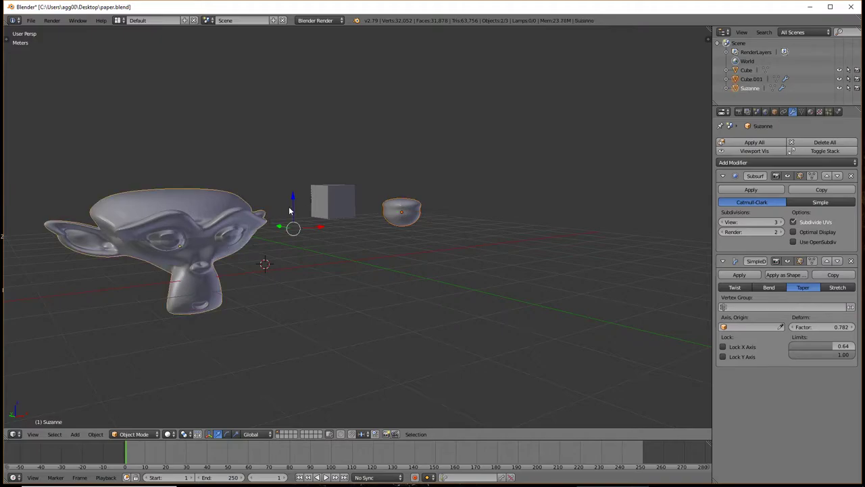
shift+right_click(325, 205)
right_click(332, 200)
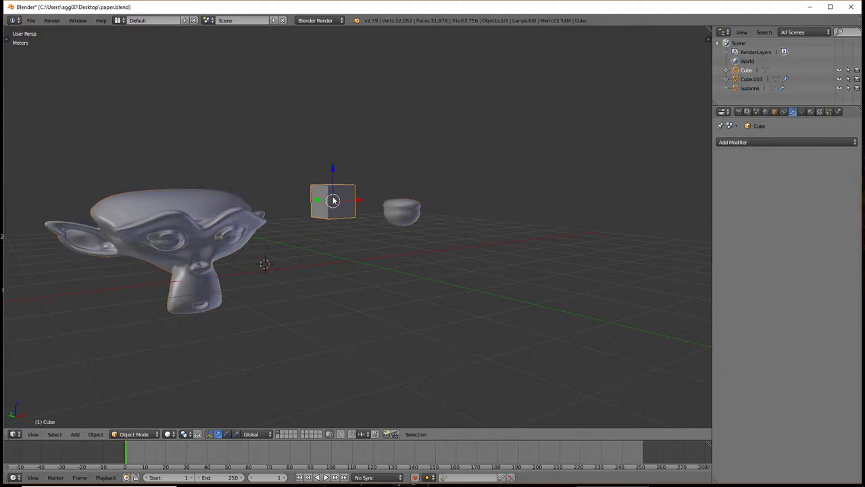
shift+right_click(187, 226)
right_click(405, 212)
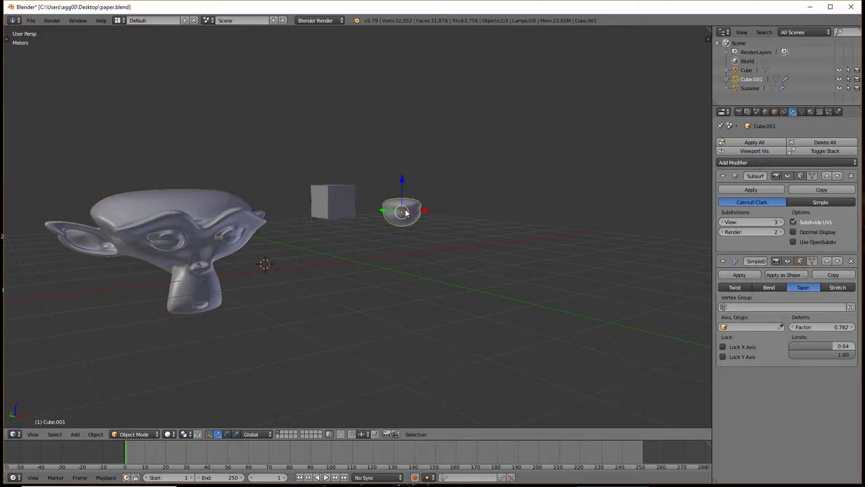
middle_drag(391, 293, 374, 310)
right_click(332, 200)
shift+right_click(218, 226)
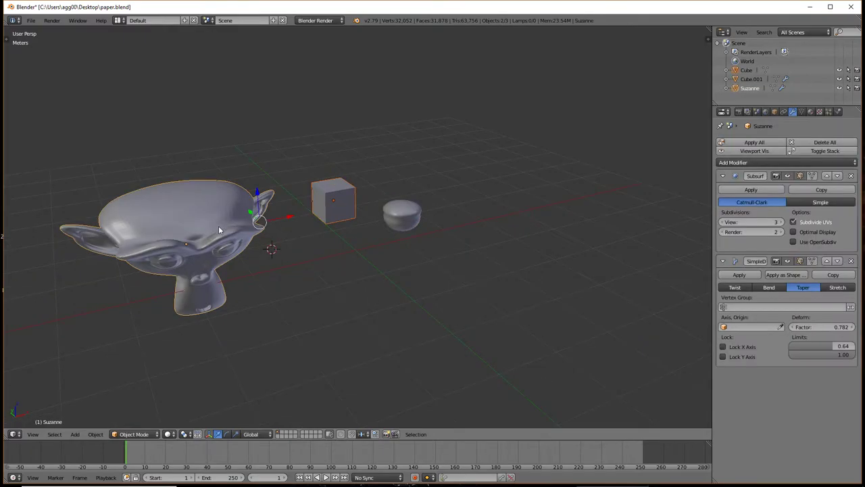
key(shift+d)
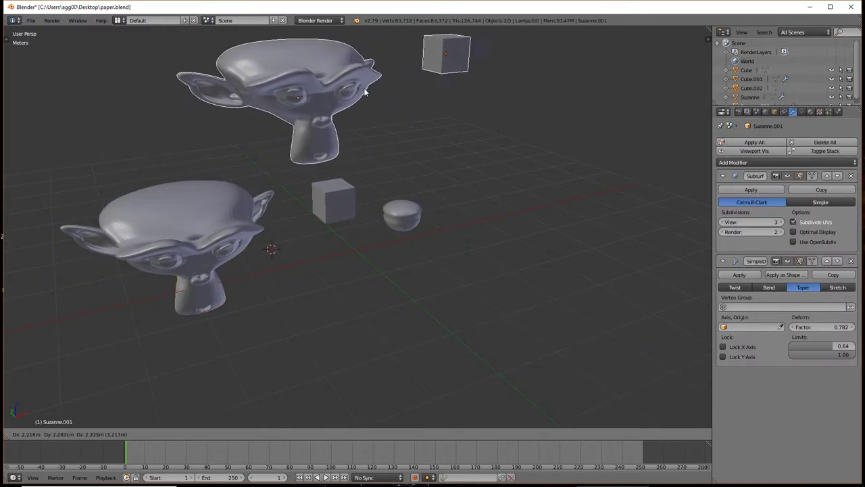
click(332, 155)
key(shift+d)
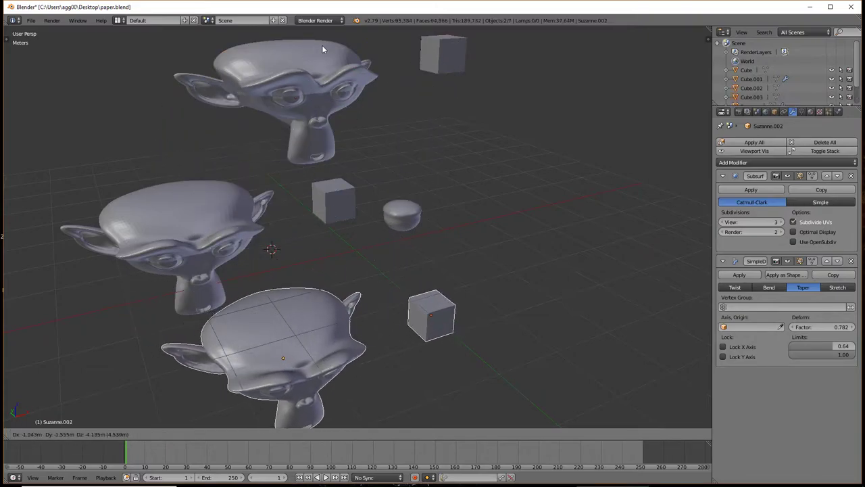
click(323, 57)
- Zoom and orbit the view, then select the small rounded object
scroll(394, 157, down, 4)
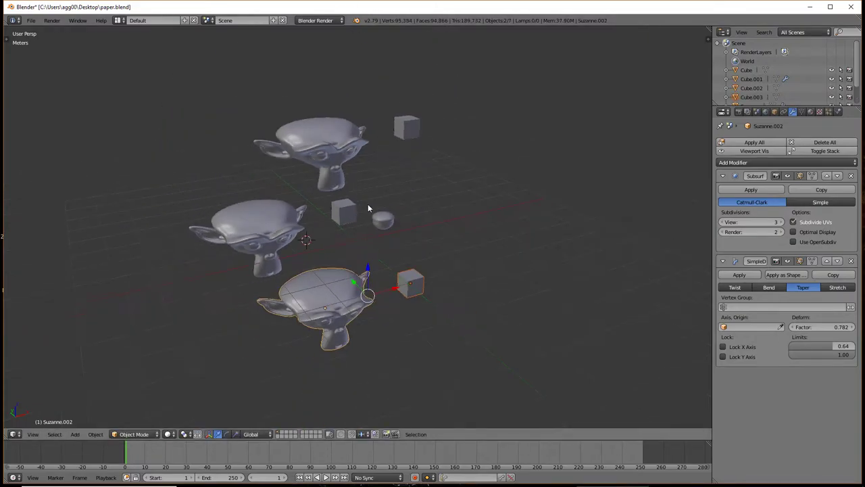
mouse_move(368, 203)
middle_down()
mouse_move(348, 223)
mouse_move(365, 218)
middle_up()
right_click(383, 217)
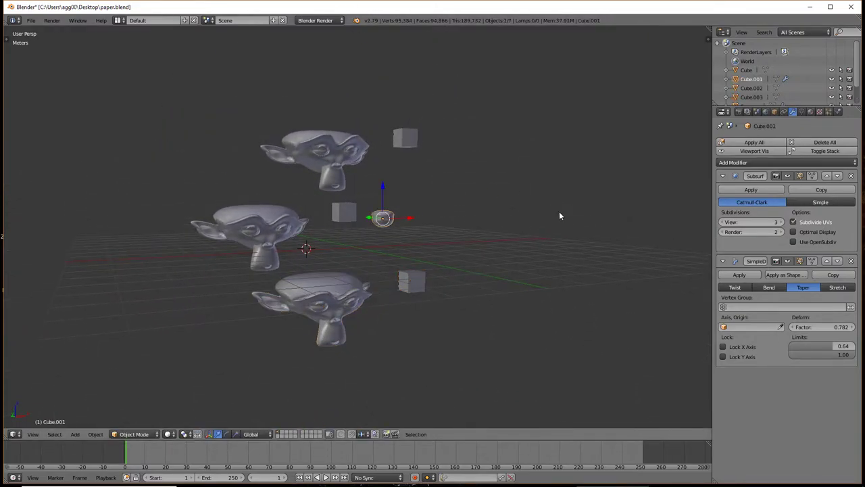
- Give the small rounded object a new material with a blue diffuse colour
click(811, 112)
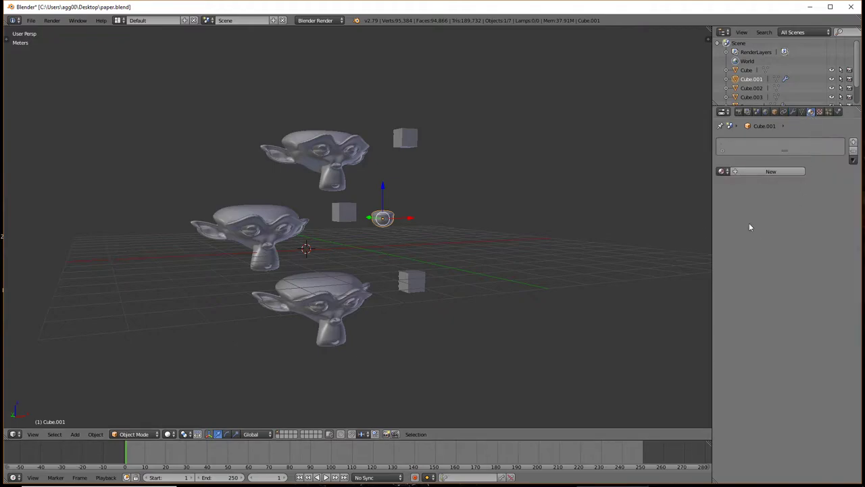
click(749, 169)
click(741, 281)
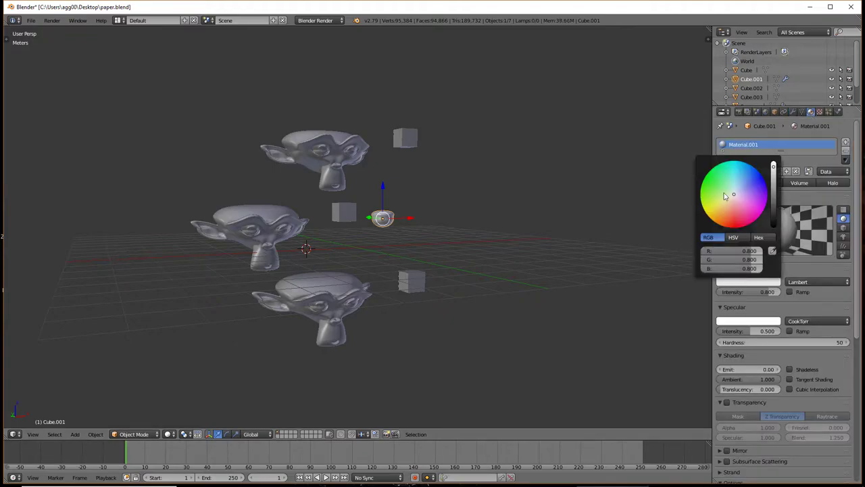
mouse_move(742, 193)
mouse_down()
mouse_move(734, 171)
mouse_move(751, 174)
mouse_up()
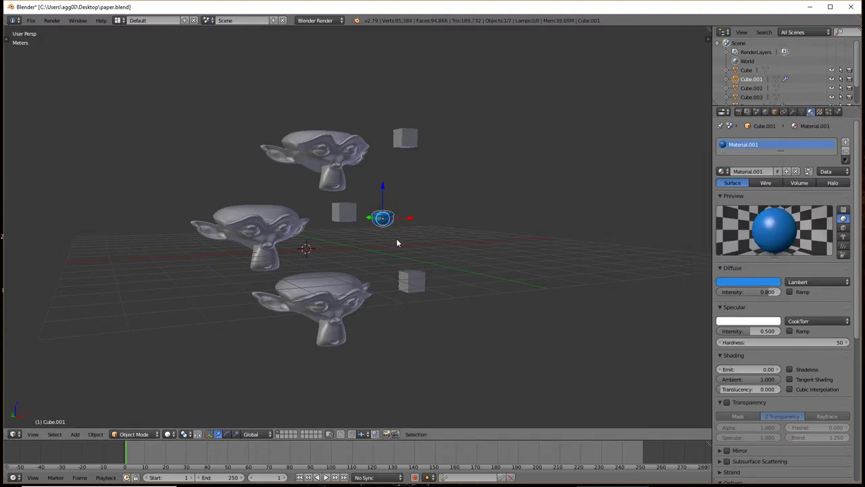
- Give the bottom cube a new material with an orange-red diffuse colour
right_click(412, 280)
click(754, 171)
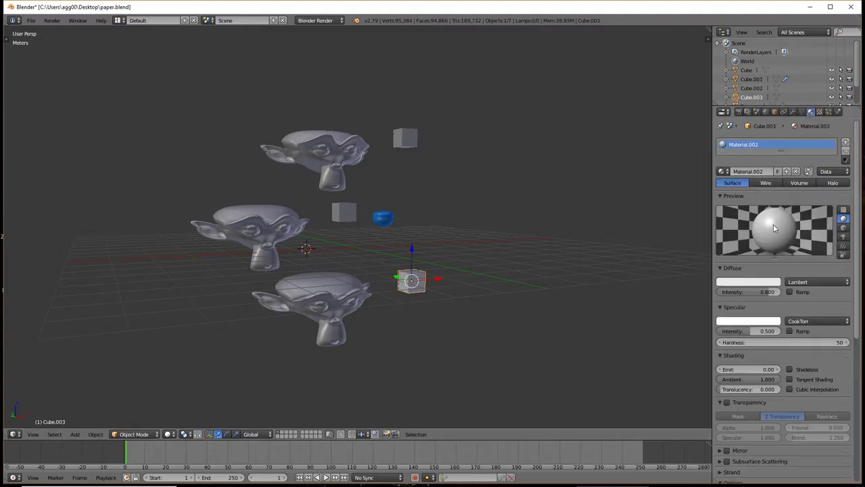
click(748, 282)
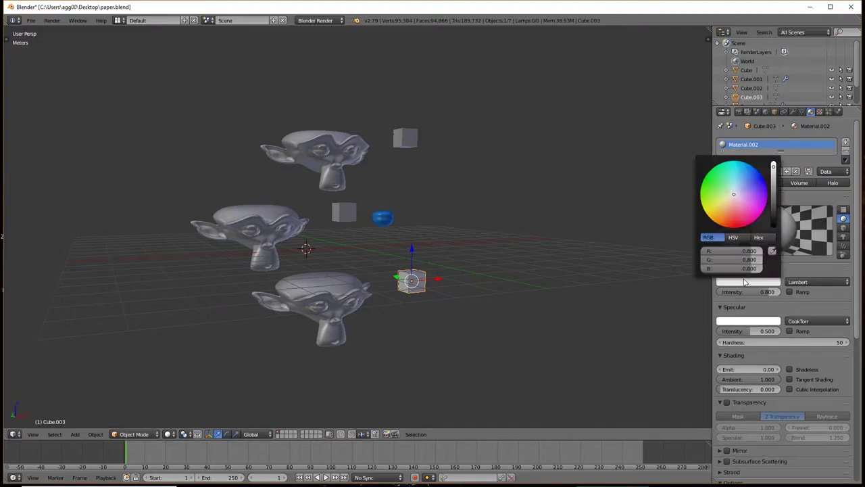
click(736, 227)
click(738, 226)
- Toggle Edit Mode on the red cube and reselect objects to inspect the new materials
key(Tab)
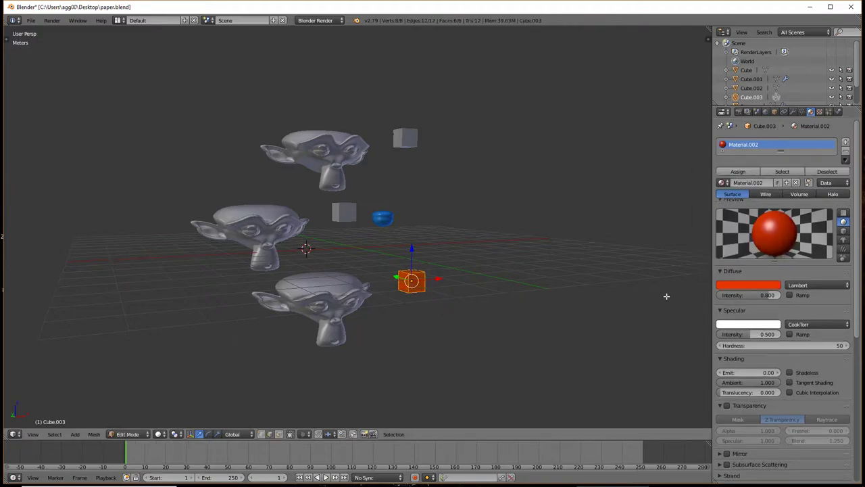
key(Tab)
right_click(382, 219)
right_click(409, 289)
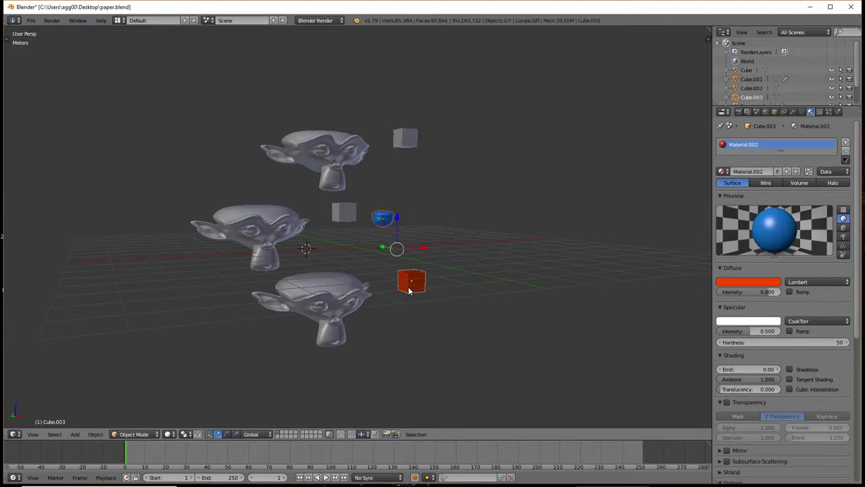
middle_drag(409, 289, 379, 301)
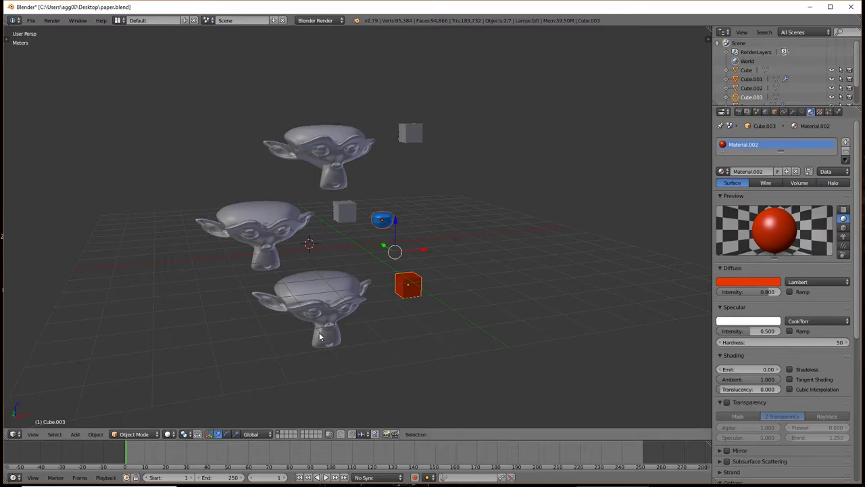
right_click(277, 318)
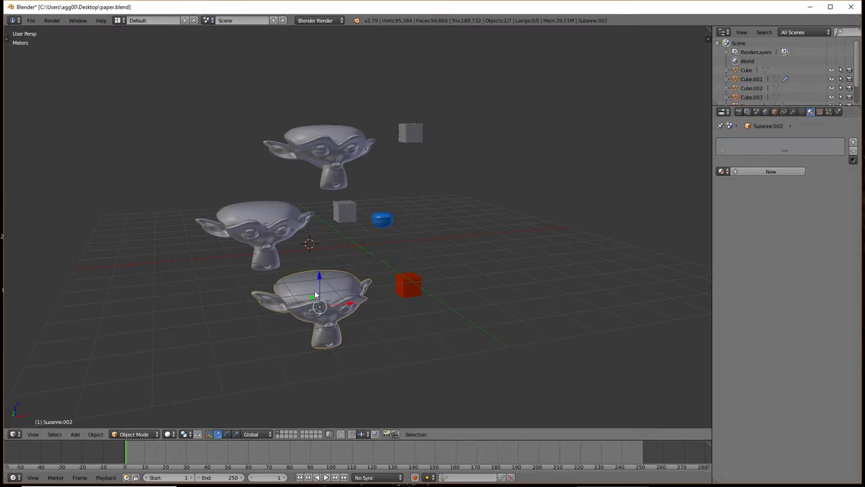
right_click(414, 290)
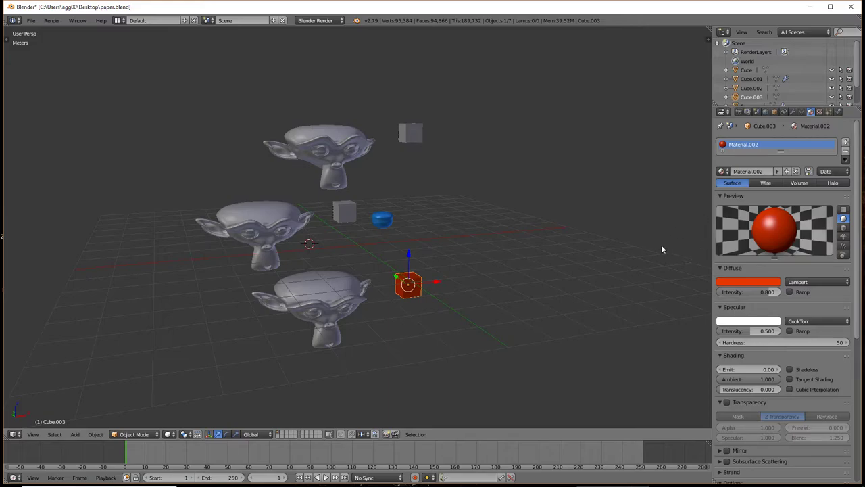
- Link the red cube's material to the lower two monkeys and the grey middle cube
right_click(325, 296)
shift+right_click(287, 214)
shift+right_click(337, 212)
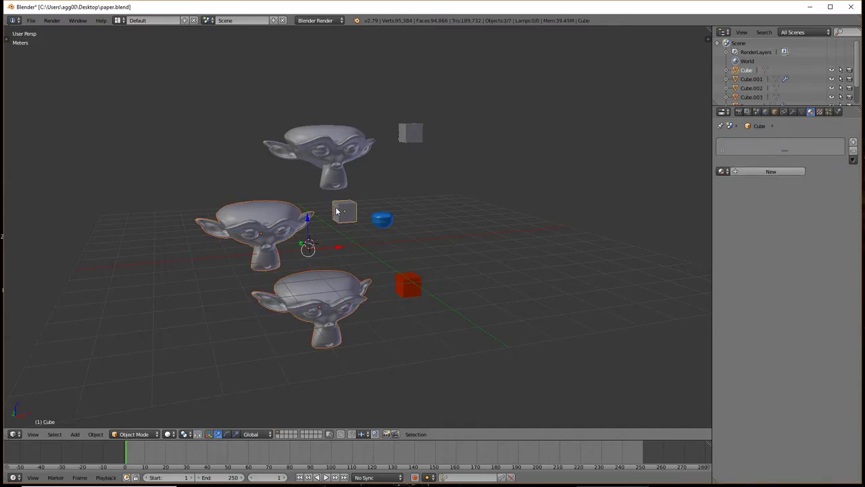
shift+right_click(405, 290)
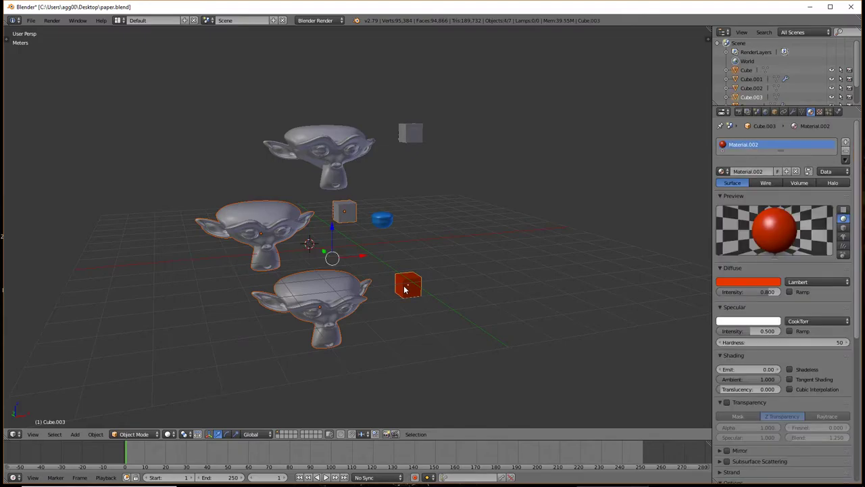
key(ctrl+l)
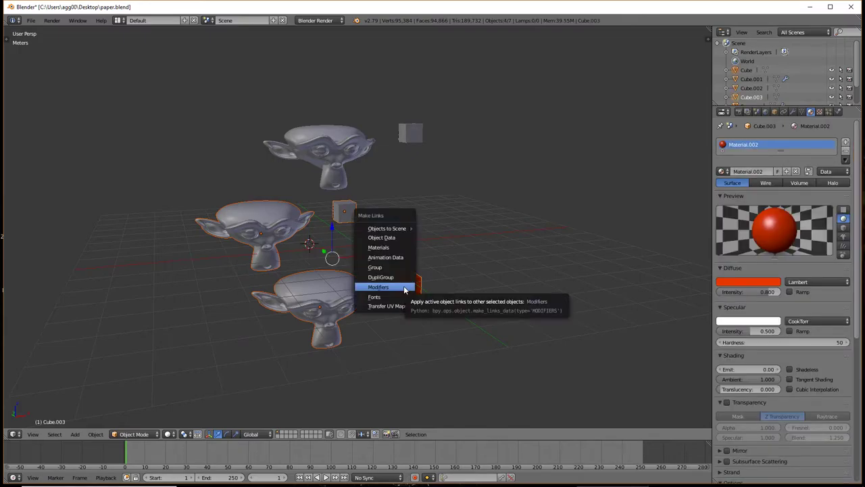
click(389, 247)
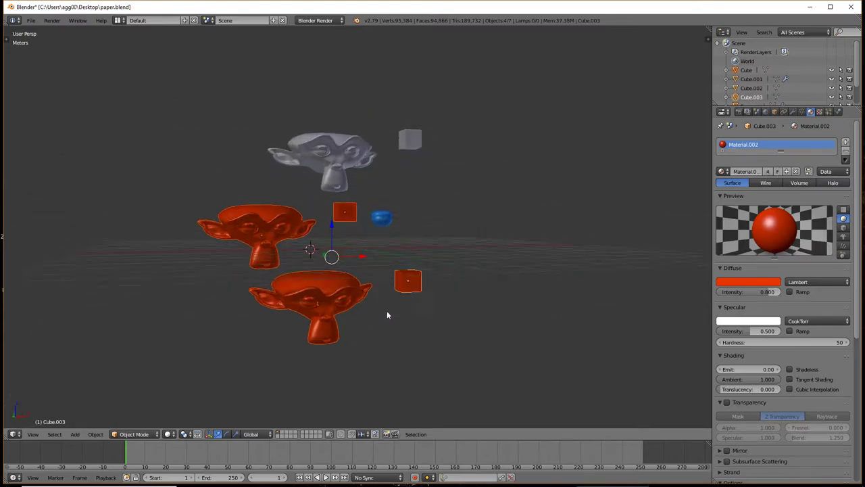
- Link the blue rounded object's material to the top monkey and top cube
right_click(379, 222)
shift+right_click(324, 152)
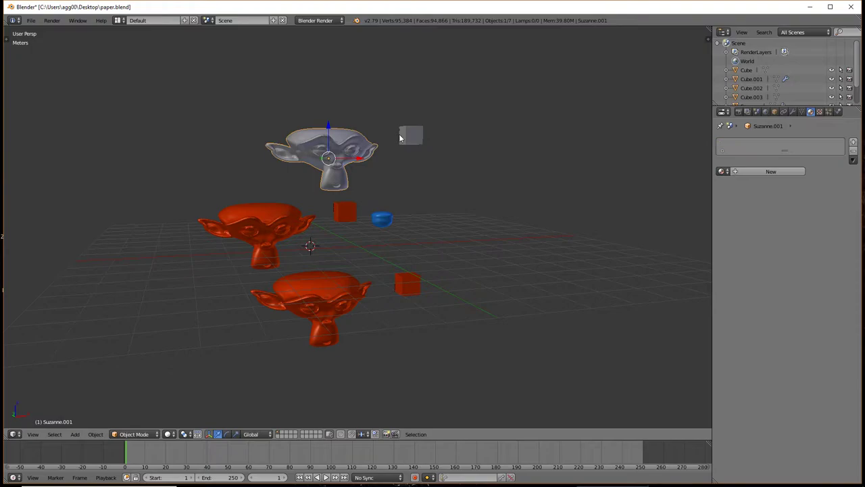
shift+right_click(411, 135)
shift+right_click(380, 218)
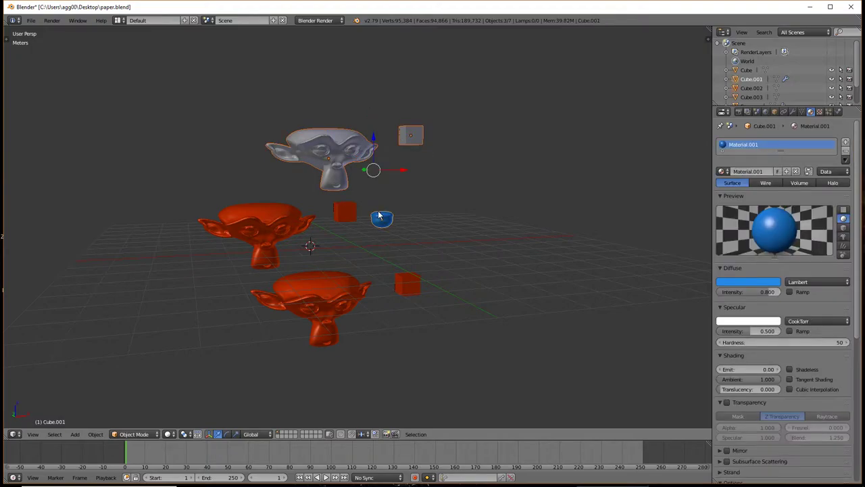
key(ctrl+l)
click(378, 212)
mouse_move(379, 215)
middle_down()
mouse_move(407, 279)
mouse_move(512, 251)
mouse_move(344, 243)
mouse_move(429, 286)
mouse_move(439, 266)
middle_up()
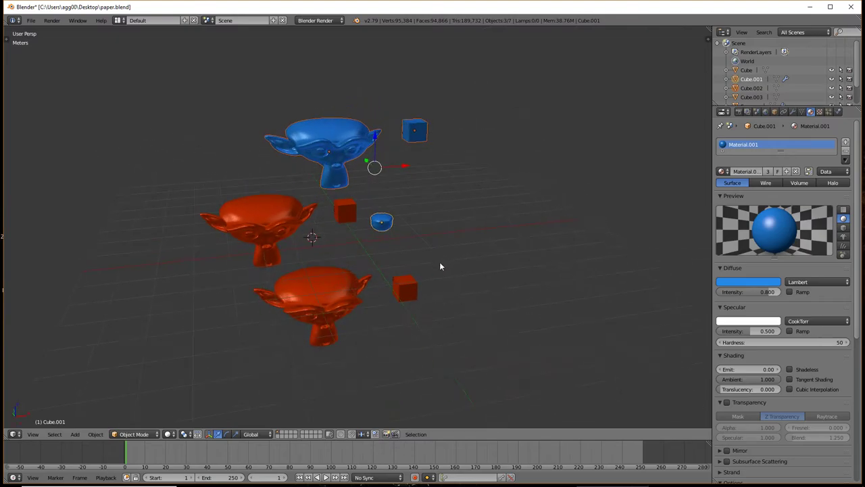
- Assign the blue Material.001 to the middle monkey
scroll(439, 264, down, 4)
scroll(440, 265, up, 2)
scroll(450, 268, up, 1)
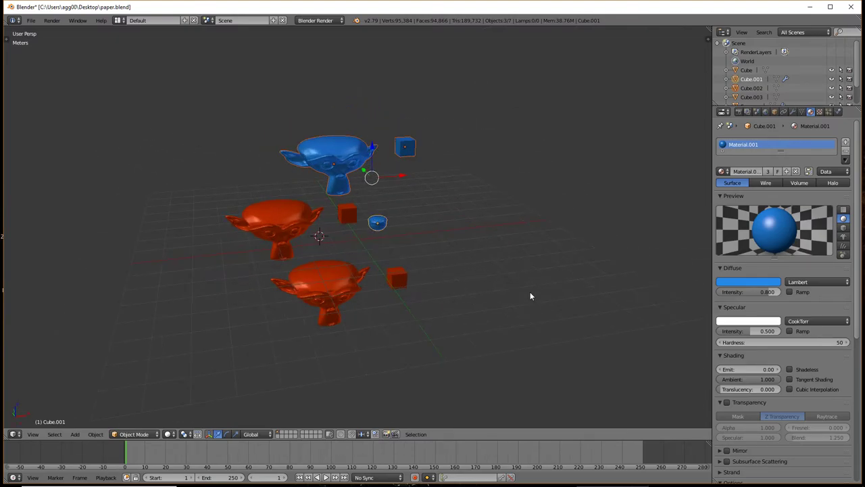
right_click(321, 202)
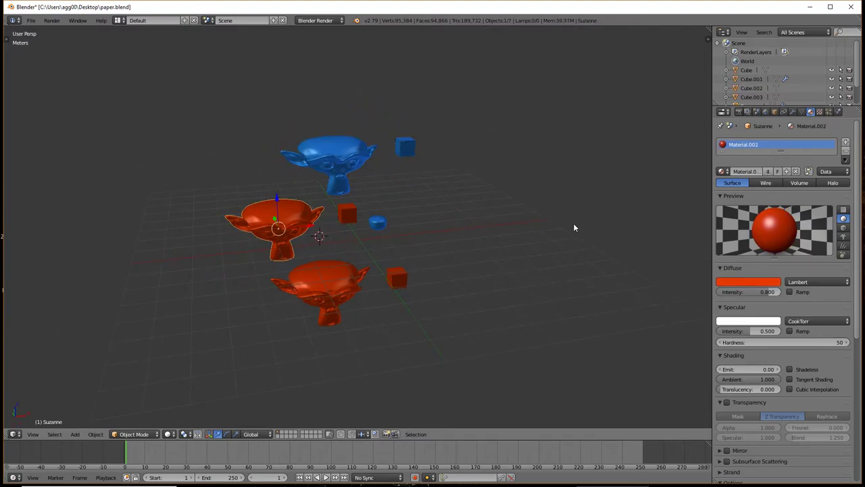
click(723, 171)
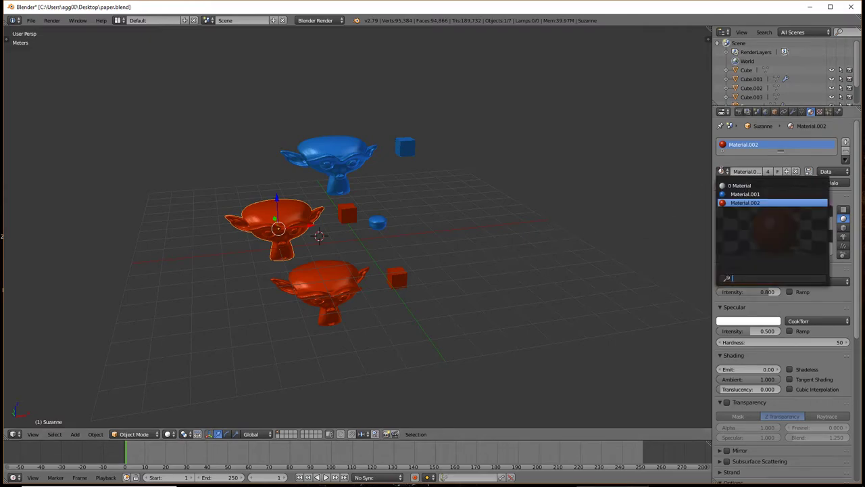
click(745, 194)
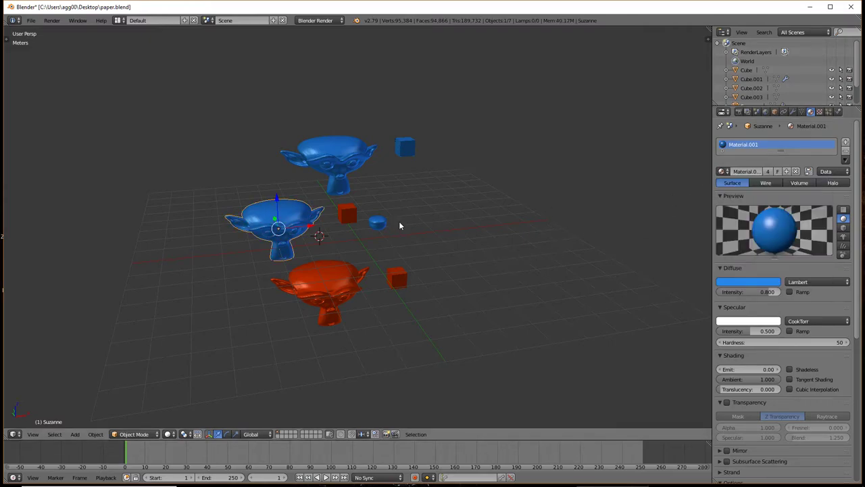
- Assign the blue Material.001 to the small red cube
click(723, 172)
right_click(301, 286)
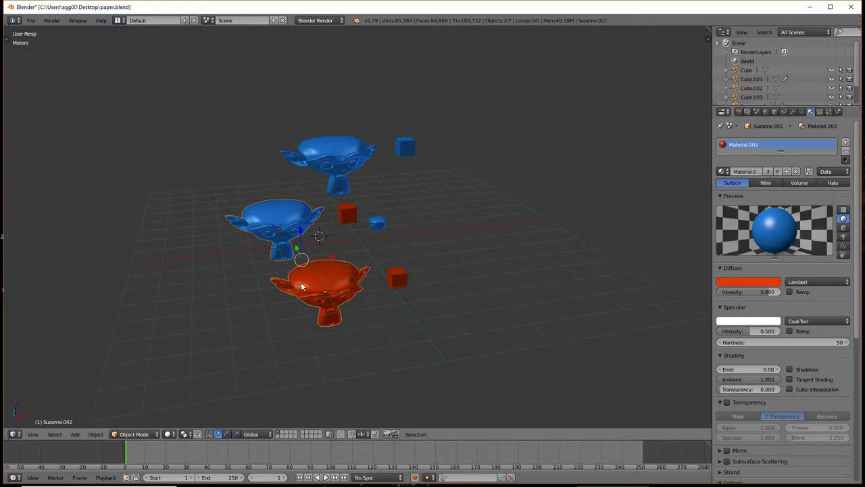
right_click(346, 214)
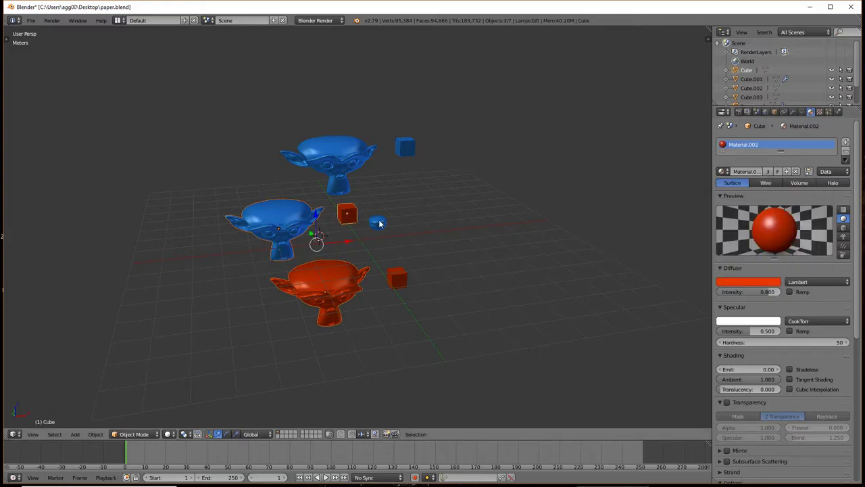
click(726, 173)
click(730, 201)
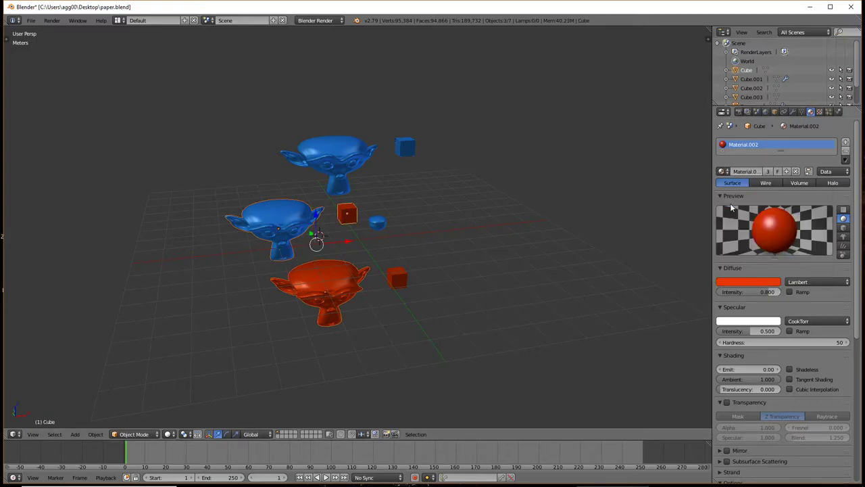
click(723, 171)
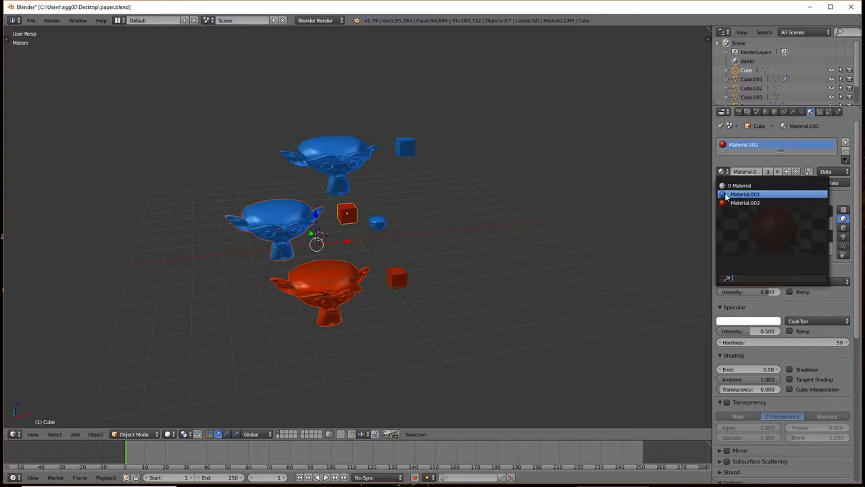
click(726, 196)
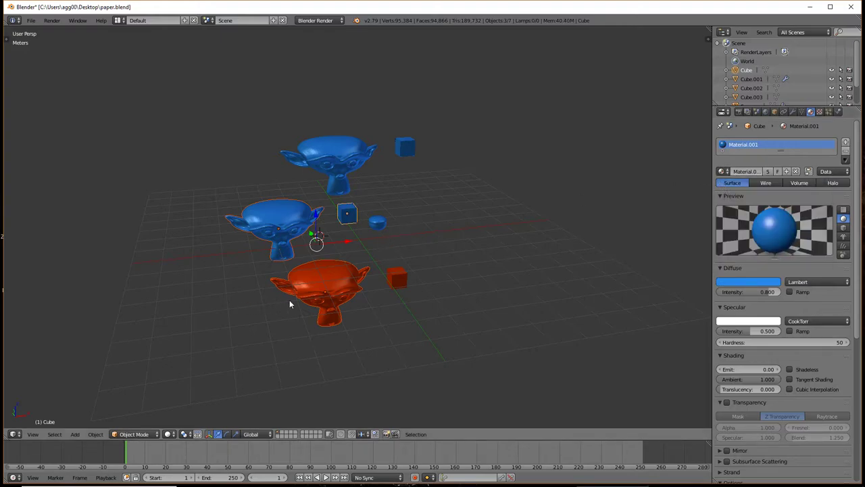
- Assign the red Material.002 to the top monkey
right_click(330, 279)
right_click(308, 229)
right_click(336, 187)
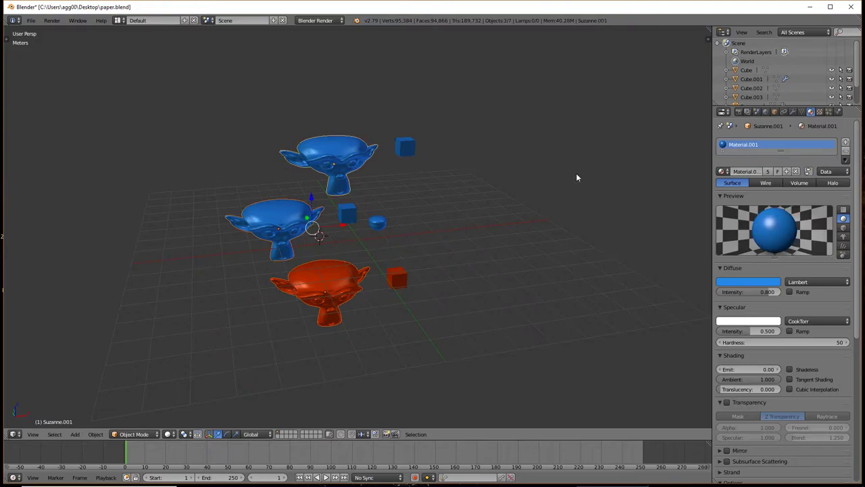
click(722, 173)
click(743, 203)
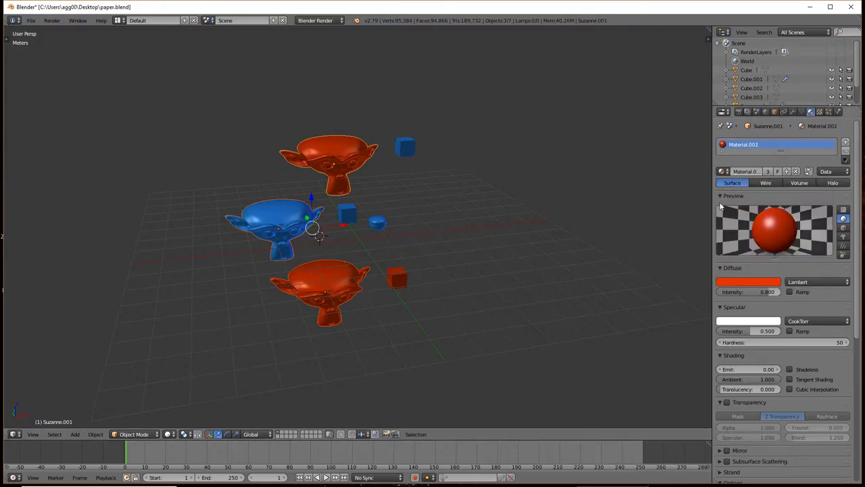
right_click(343, 174)
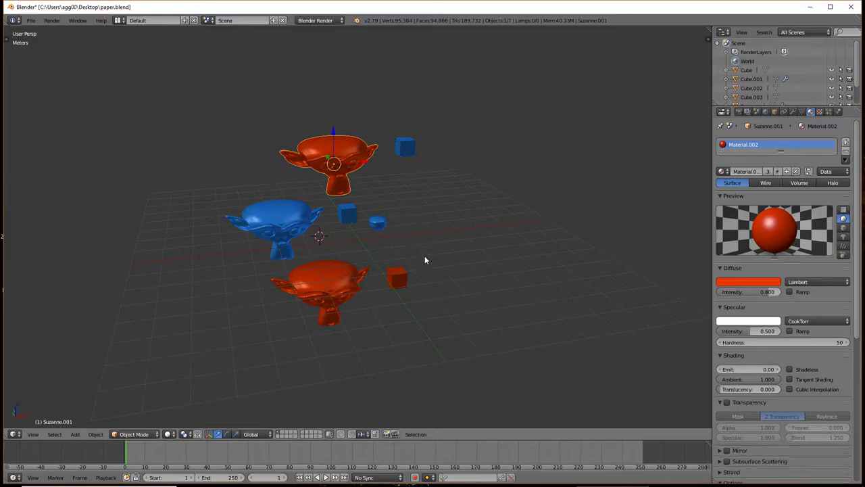
mouse_move(425, 260)
middle_down()
mouse_move(489, 297)
mouse_move(462, 296)
middle_up()
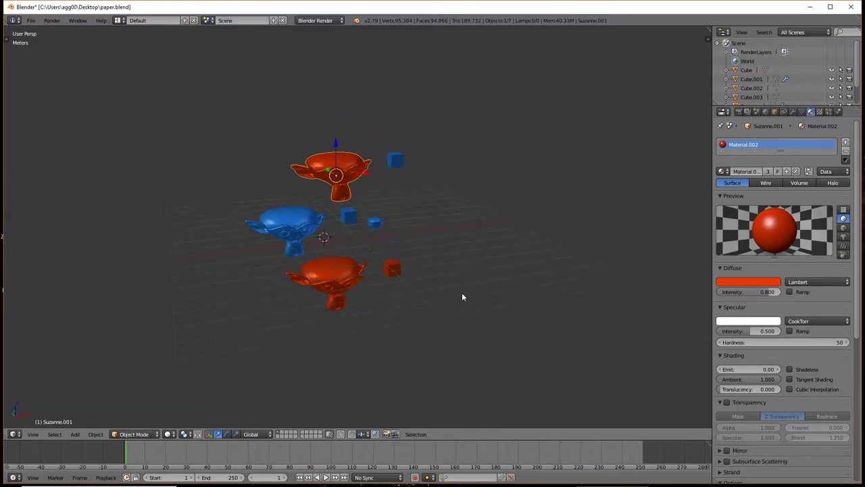
- Link the small blue cube's Material.001 onto both red monkeys
right_click(287, 225)
right_click(392, 269)
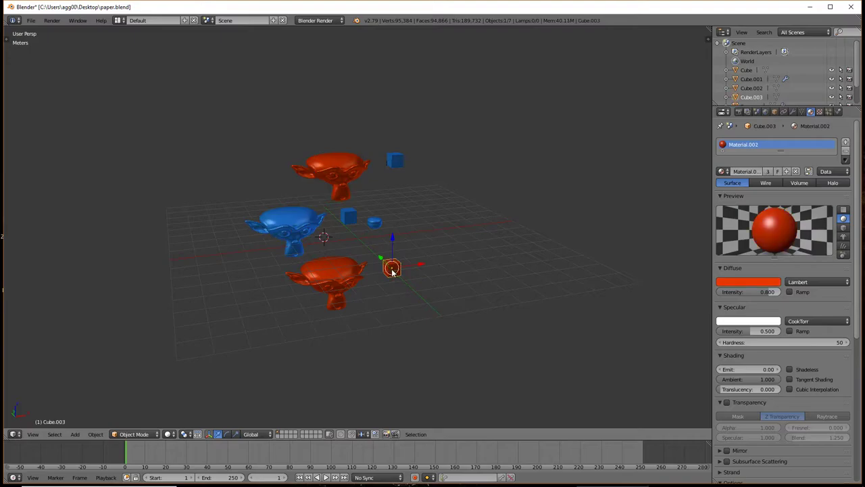
right_click(332, 282)
right_click(316, 255)
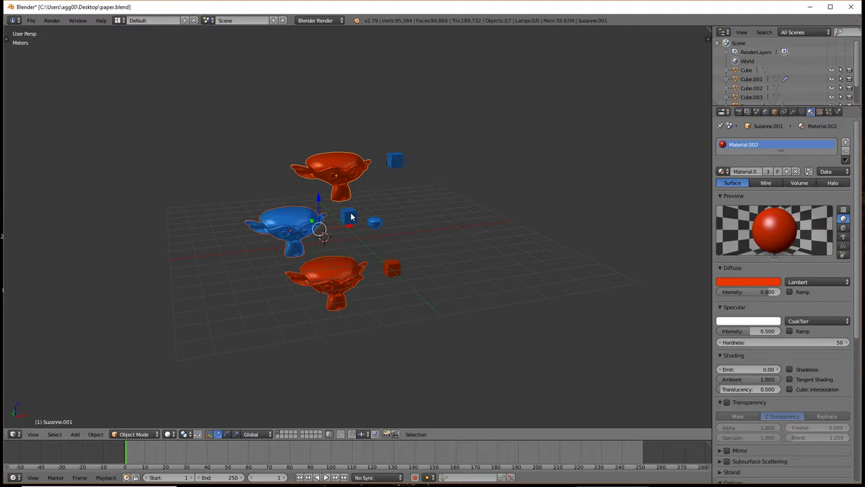
right_click(351, 217)
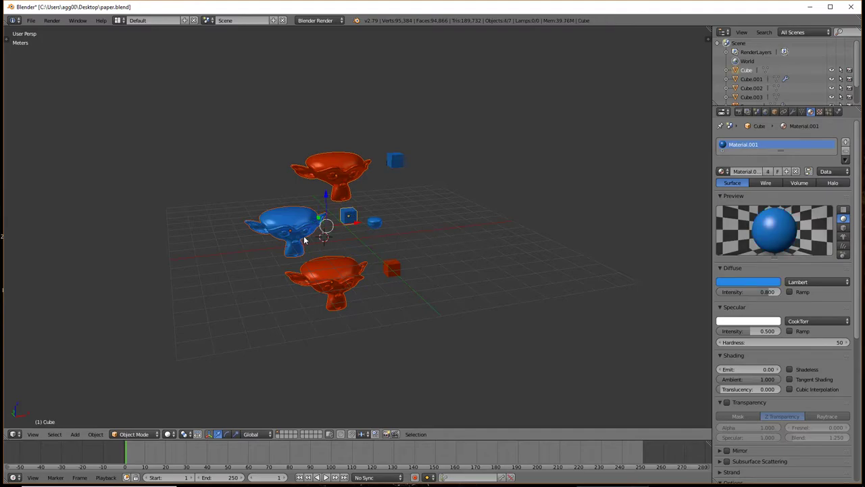
key(ctrl+l)
click(303, 235)
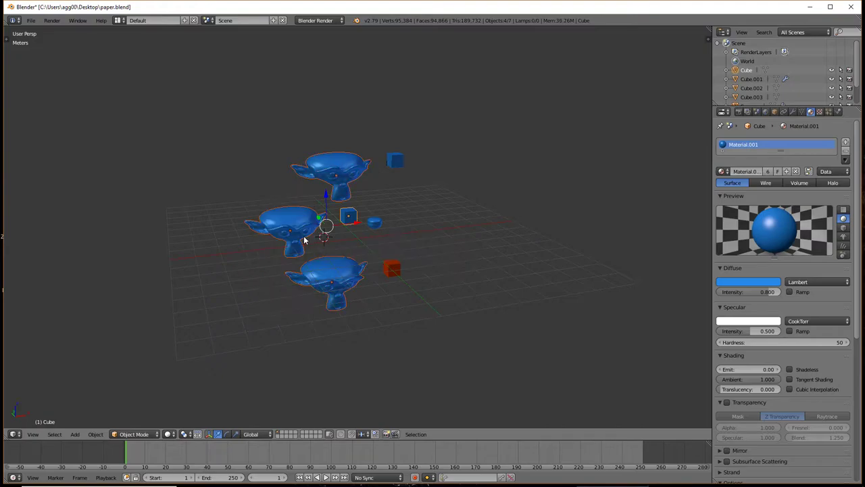
- Link the small blue cube's material onto the flat cylinder as well
right_click(372, 225)
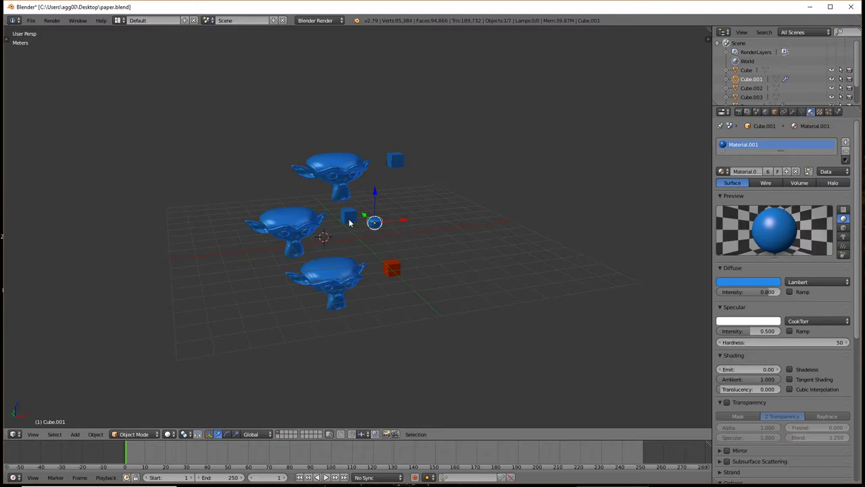
right_click(349, 222)
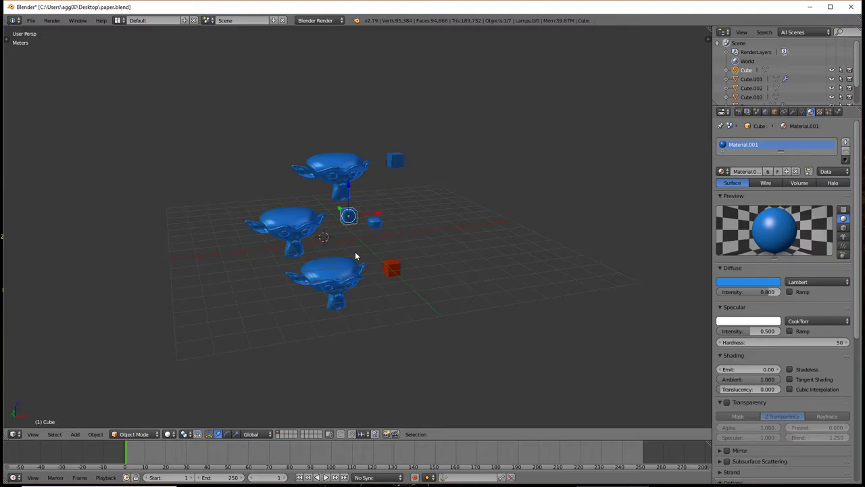
key(ctrl+l)
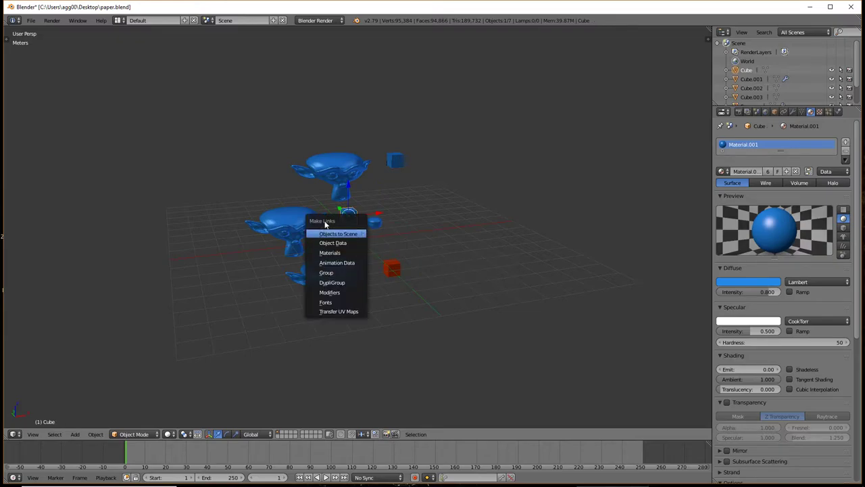
click(332, 252)
right_click(334, 174)
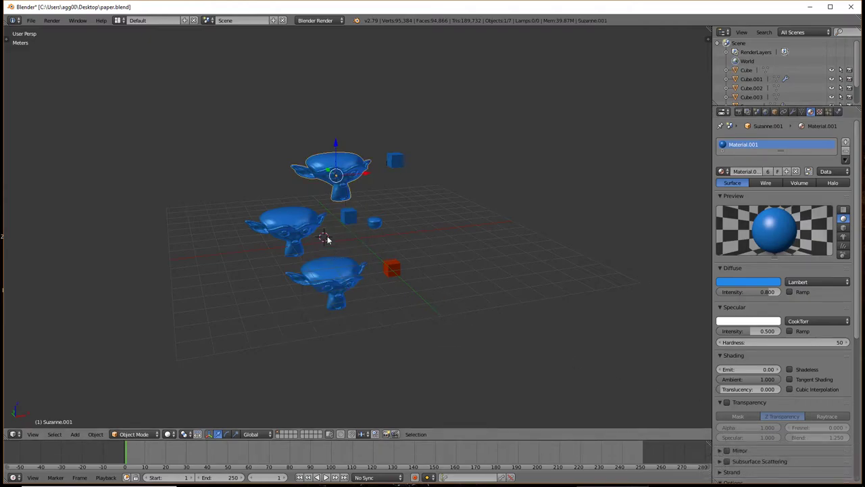
- Move the top monkey left along X and keyframe its location at frame 1
key(g)
key(x)
click(188, 176)
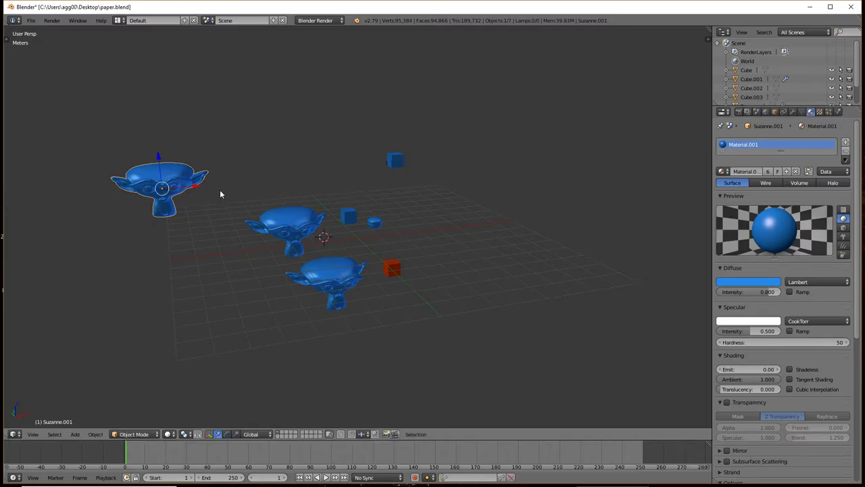
middle_drag(220, 194, 199, 201)
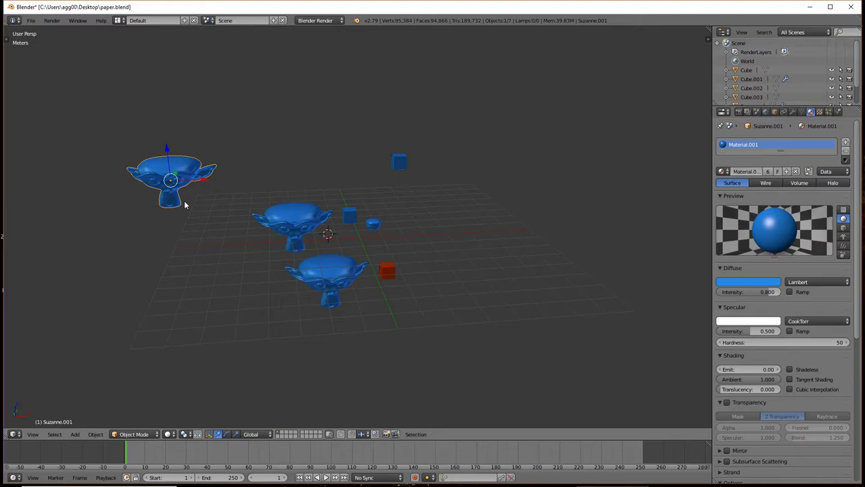
key(i)
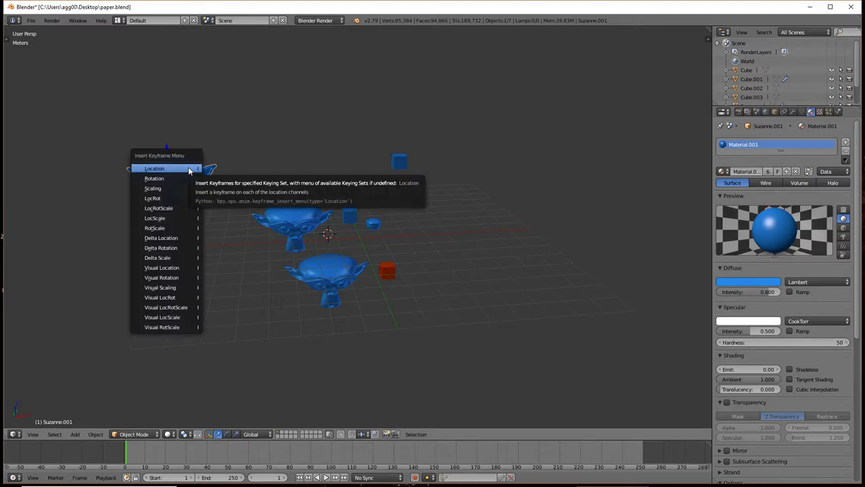
click(189, 171)
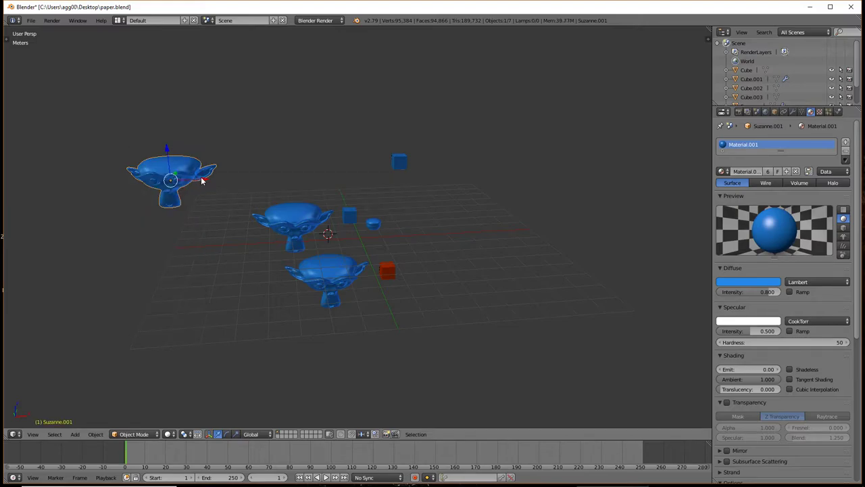
- At frame 79, move the monkey right, keyframe its location, and play back the animation
drag(202, 180, 537, 170)
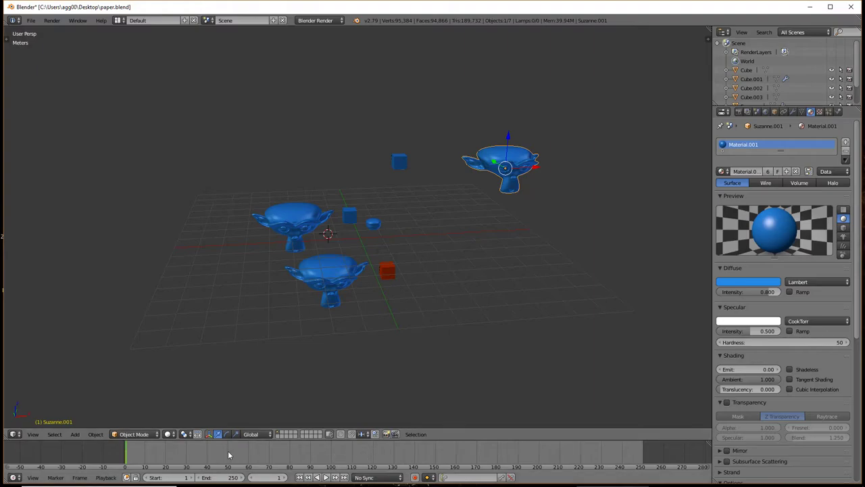
drag(261, 455, 290, 454)
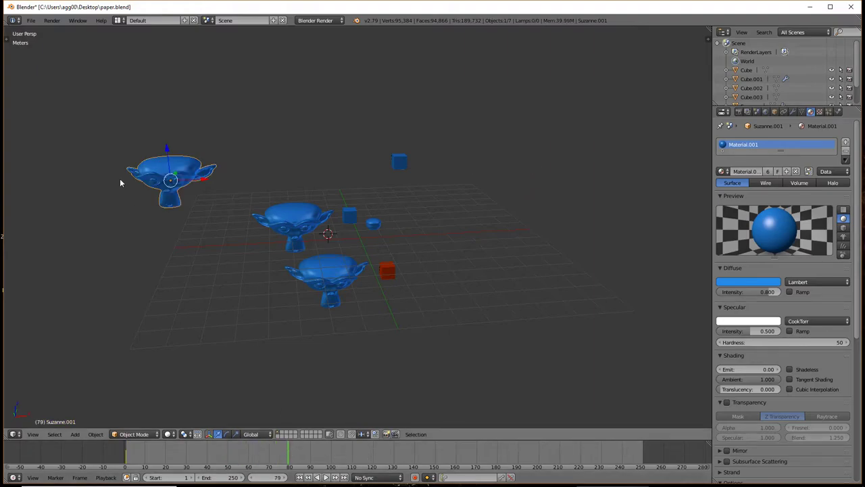
drag(206, 179, 538, 189)
key(i)
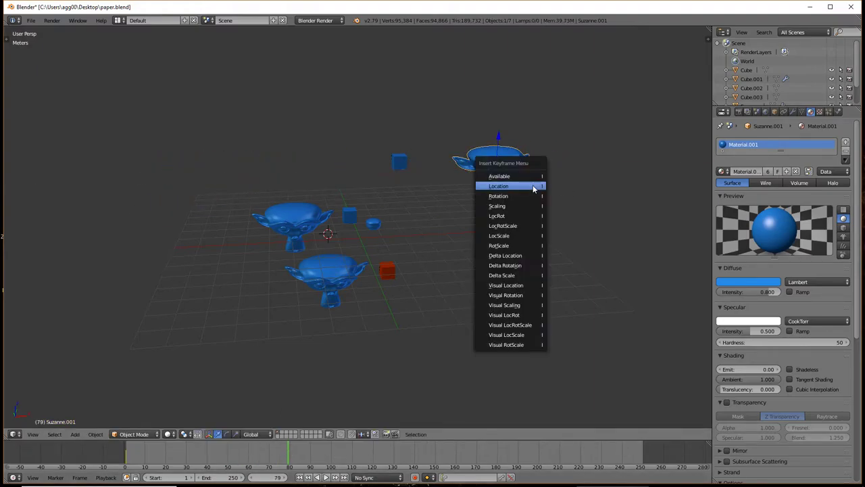
click(533, 186)
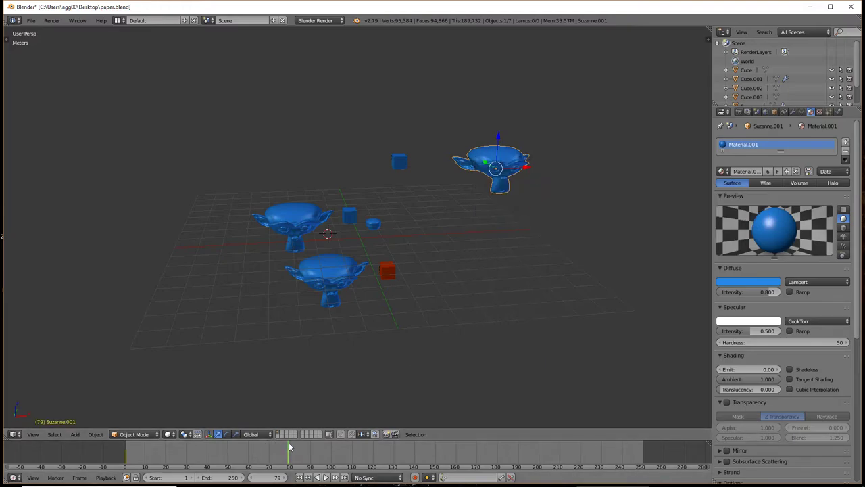
click(105, 455)
key(alt+a)
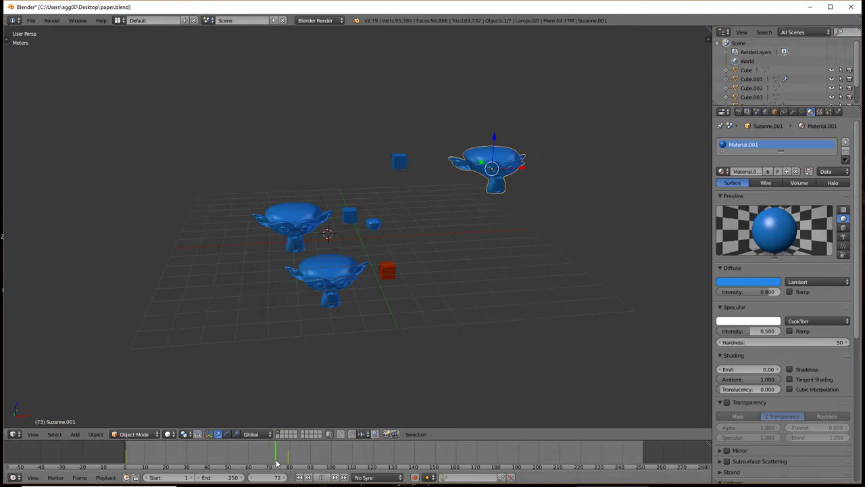
key(Escape)
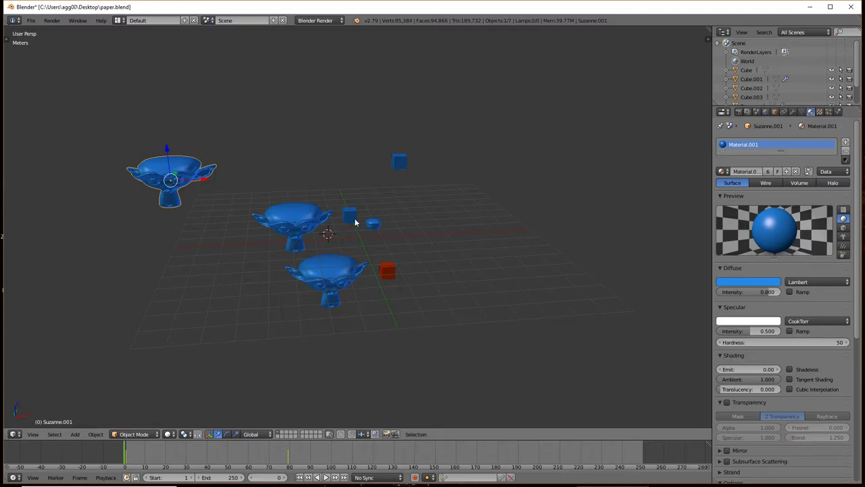
- Link the left monkey's material onto the selected cubes
right_click(354, 220)
right_click(388, 268)
right_click(373, 223)
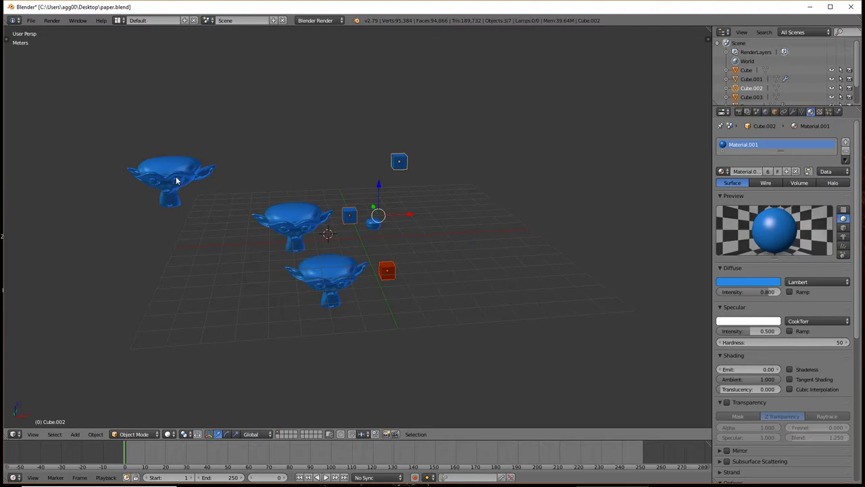
right_click(176, 180)
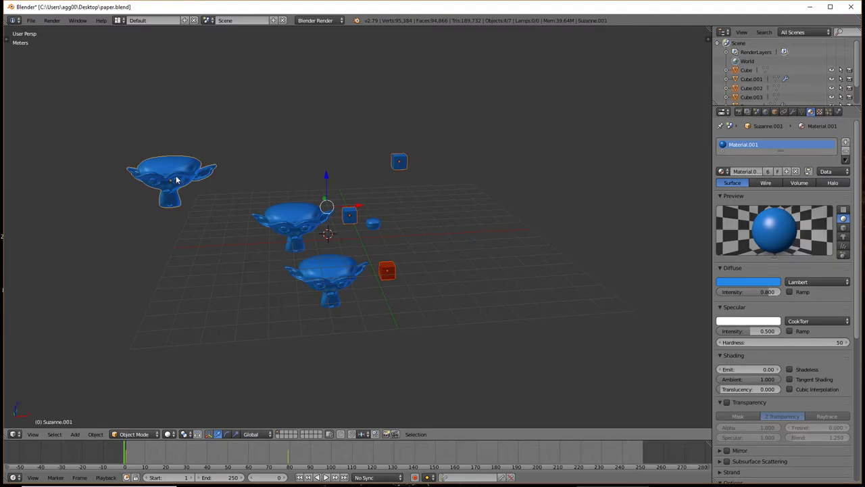
key(ctrl+l)
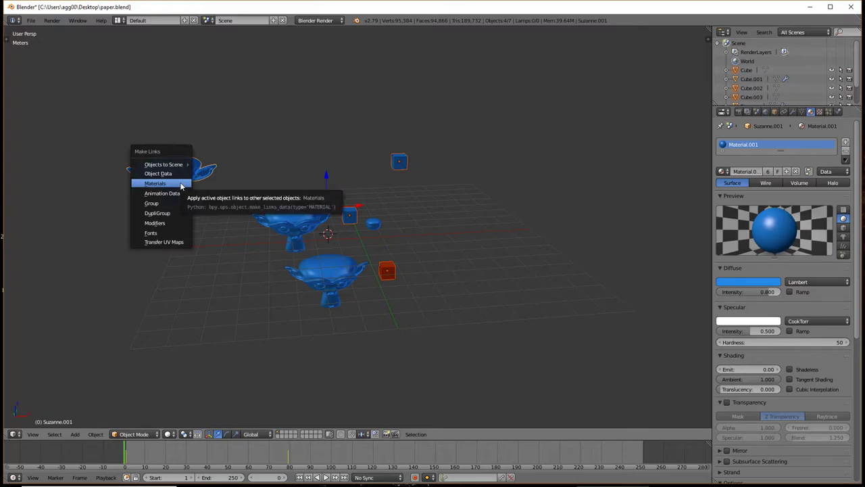
click(180, 185)
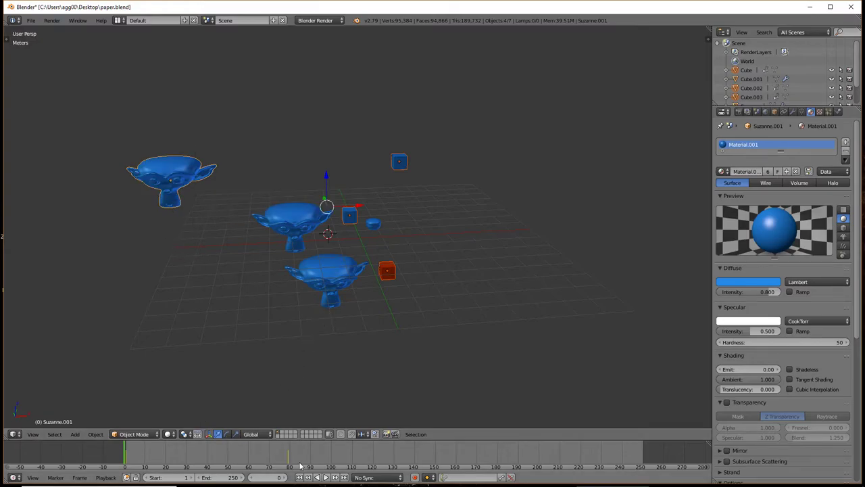
- Play the animation, stop it, and rewind to frame 0
click(325, 477)
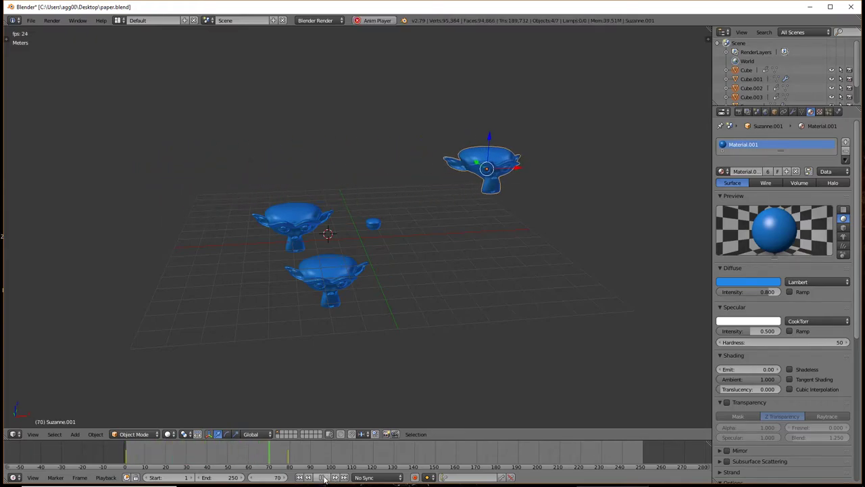
click(323, 477)
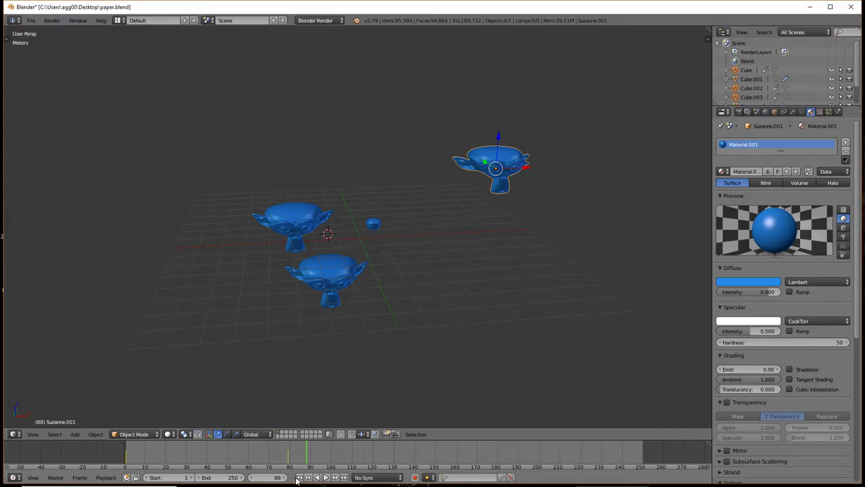
click(299, 477)
key(Left)
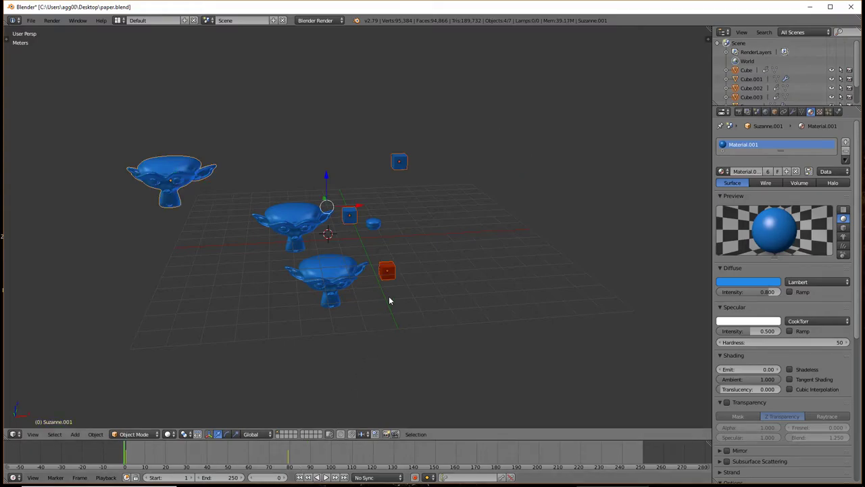
- Link the top-left Suzanne's animation data to the red, small blue and top cubes
right_click(391, 271)
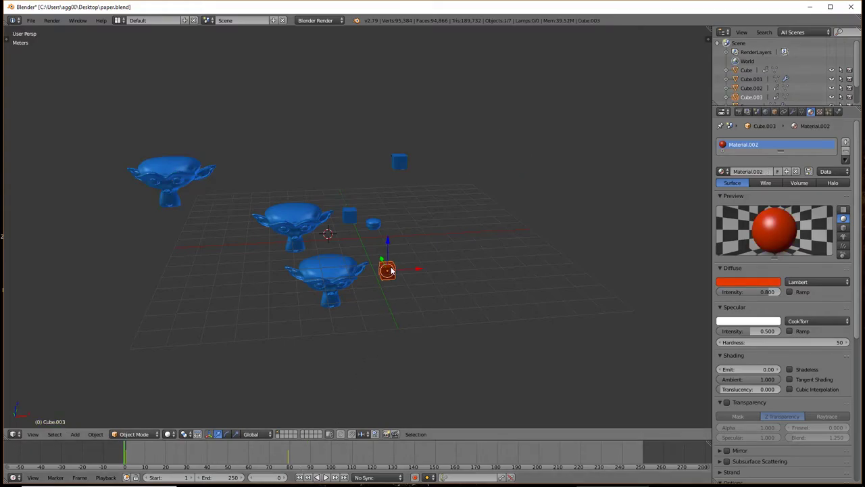
right_click(357, 220)
right_click(400, 163)
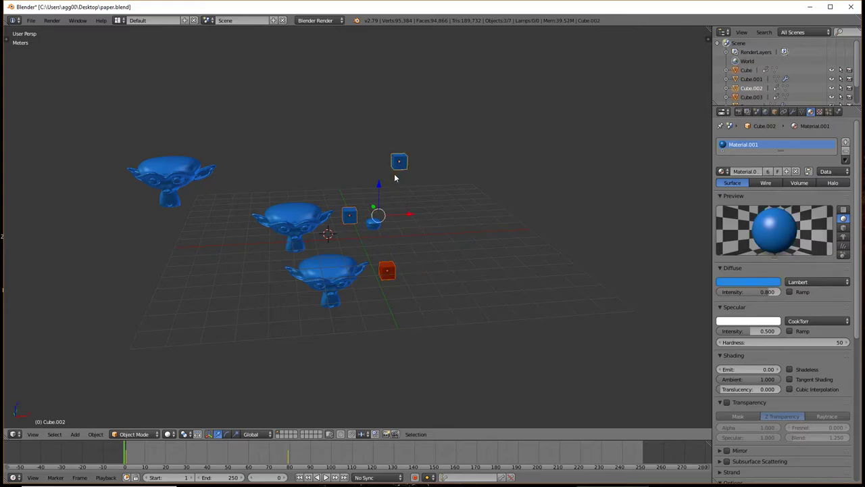
right_click(163, 173)
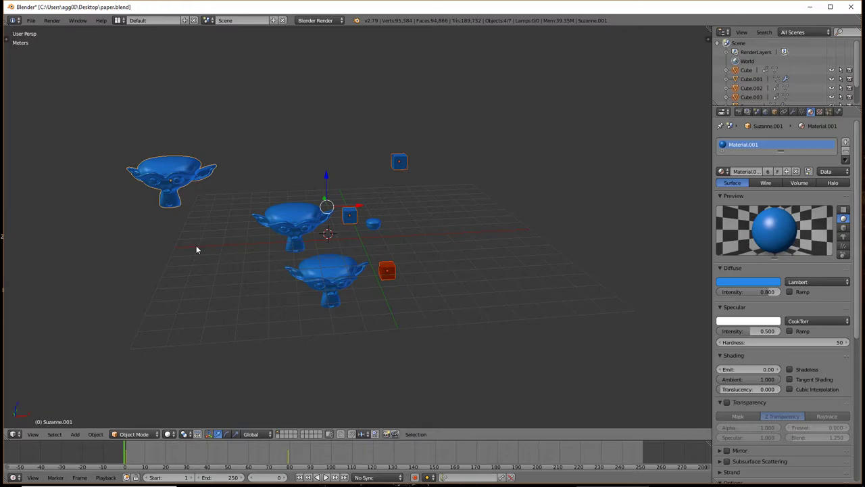
key(ctrl+l)
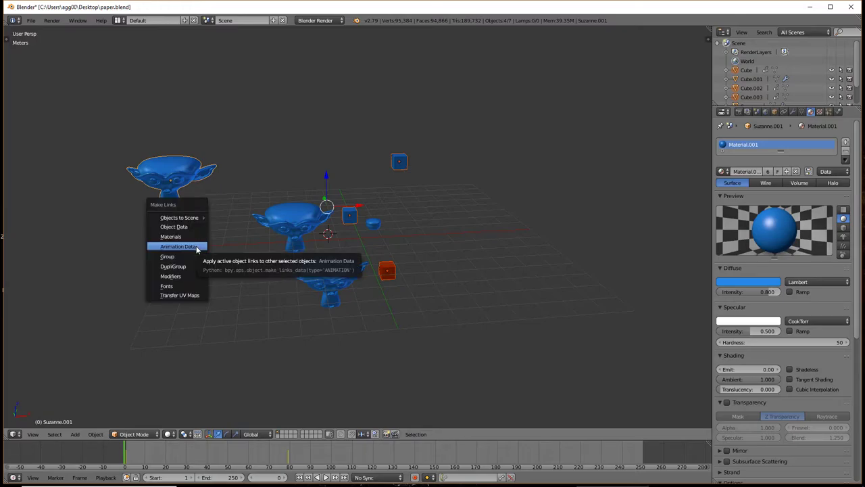
click(197, 249)
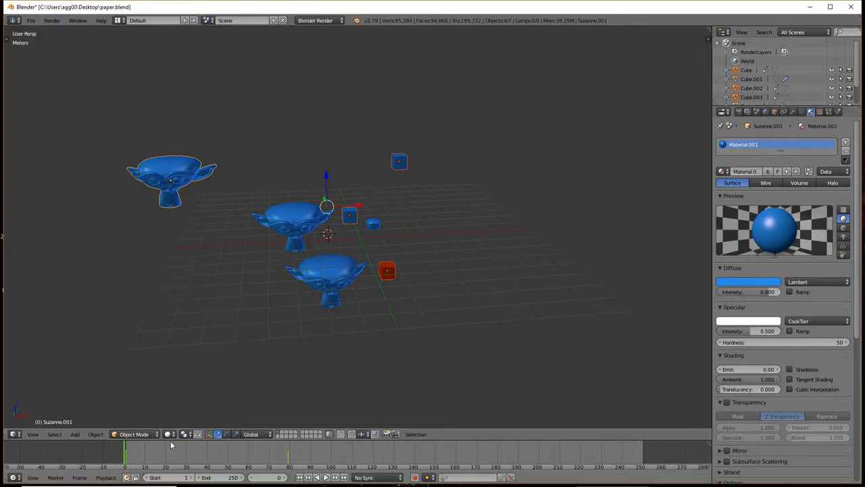
- Preview the motion, then send the top-left Suzanne to a hidden layer
mouse_move(130, 451)
mouse_down()
mouse_move(296, 458)
mouse_move(135, 458)
mouse_move(145, 458)
mouse_up()
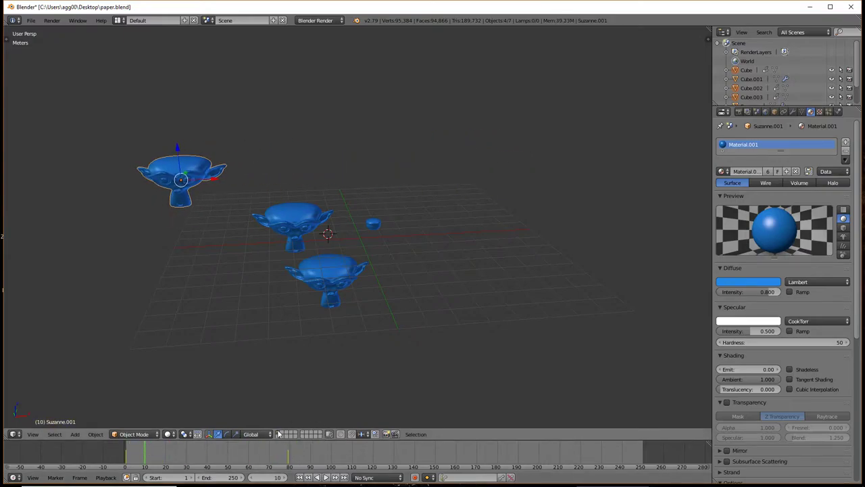
right_click(190, 170)
mouse_move(761, 106)
mouse_down()
mouse_move(762, 166)
mouse_move(762, 157)
mouse_up()
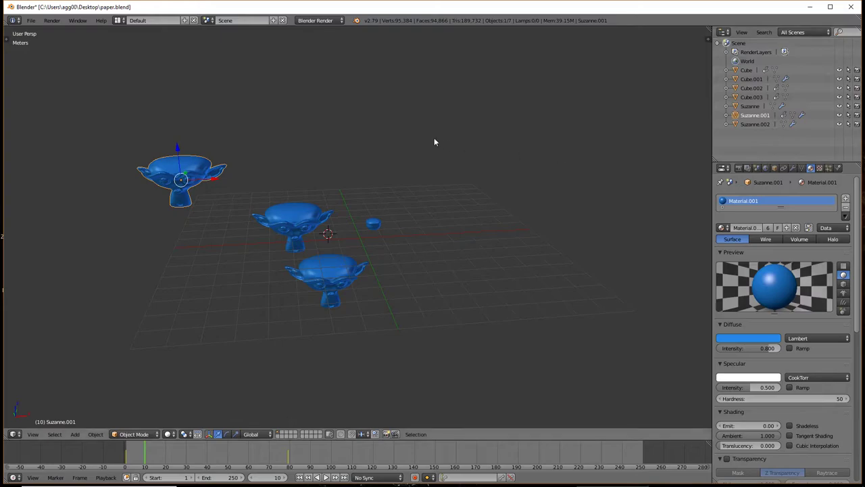
key(m)
key(h)
- Move the red cube down-left, raise the blue cube vertically above it, then deselect
right_click(182, 179)
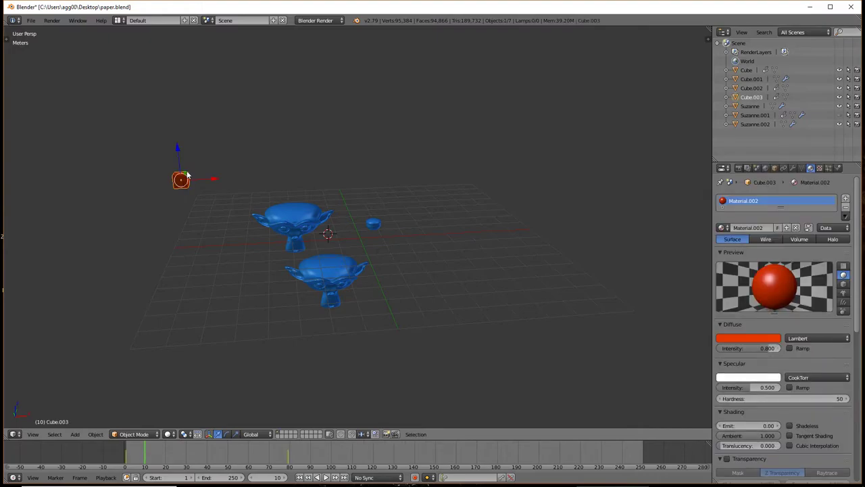
key(g)
key(z)
click(187, 174)
right_click(185, 177)
key(g)
key(z)
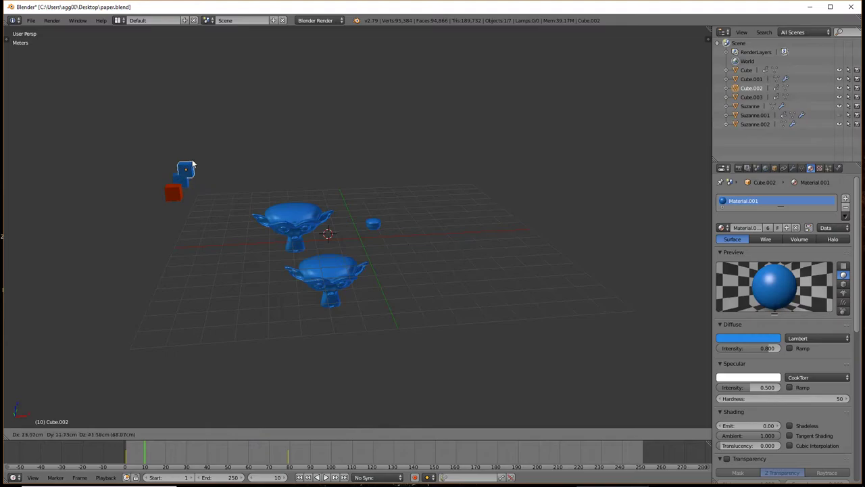
click(192, 174)
key(h)
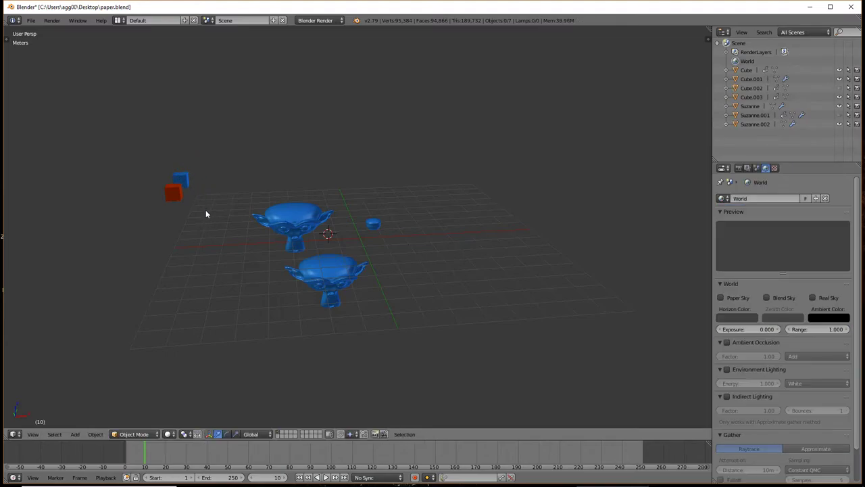
- Preview the blue cube's animation playback, then rewind the timeline to frame 1
click(325, 477)
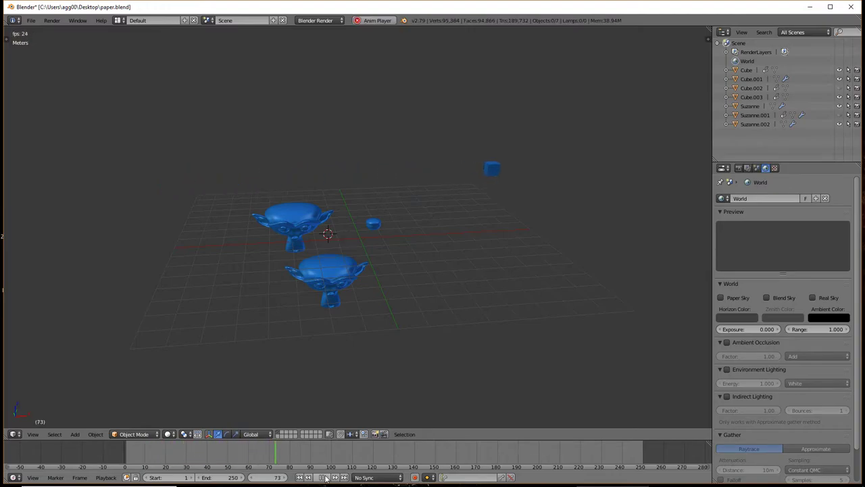
click(325, 477)
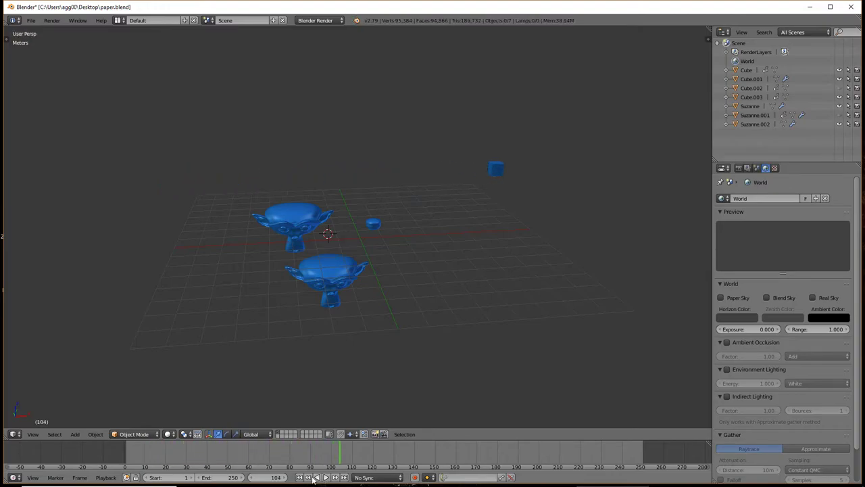
click(299, 477)
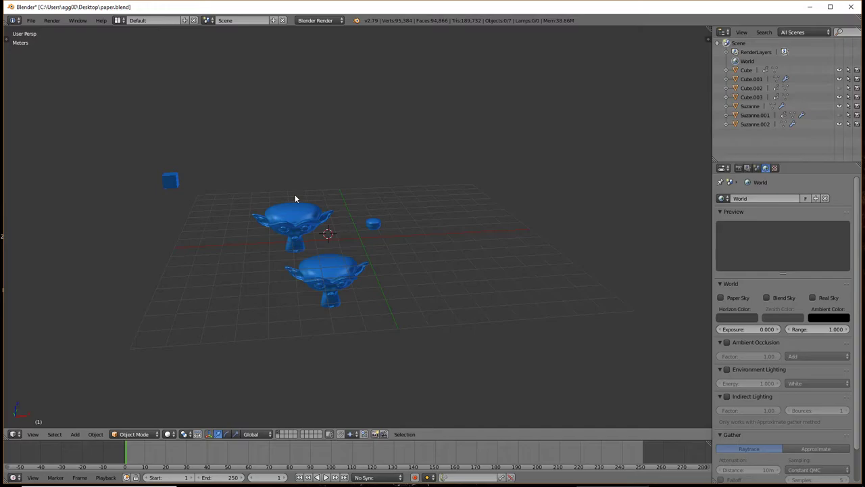
- Move the red cube just below the blue one and insert location keyframes
right_click(175, 183)
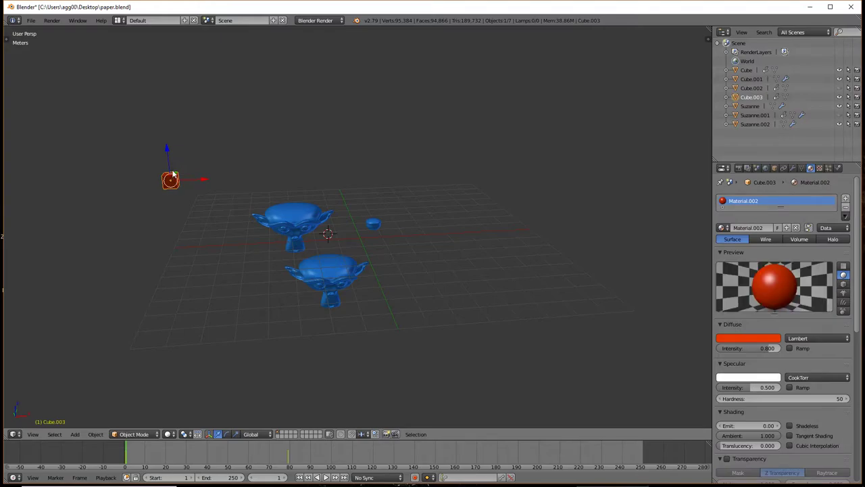
key(g)
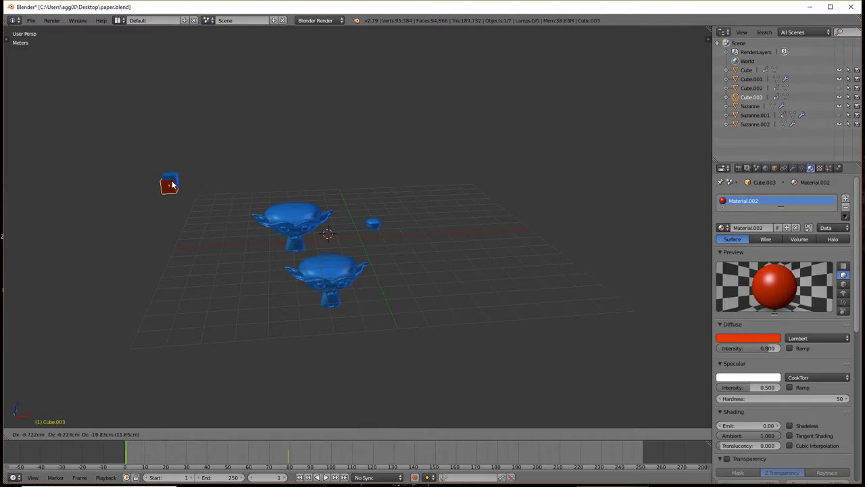
click(165, 201)
key(i)
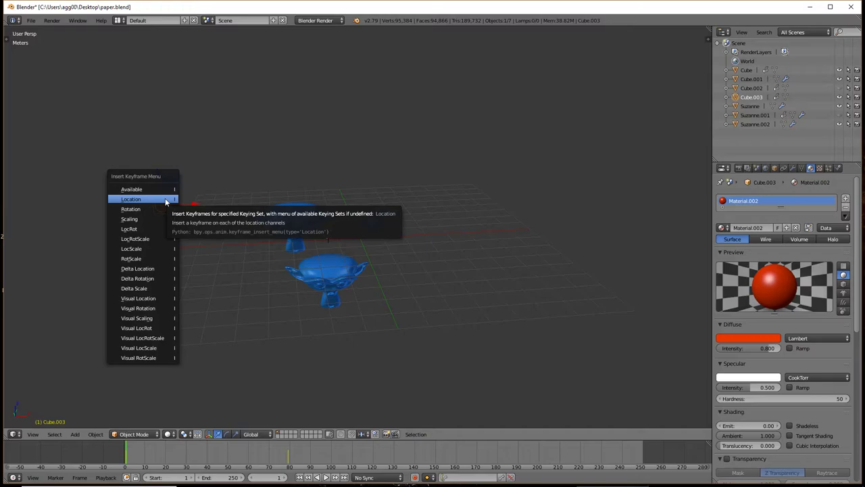
click(165, 201)
key(i)
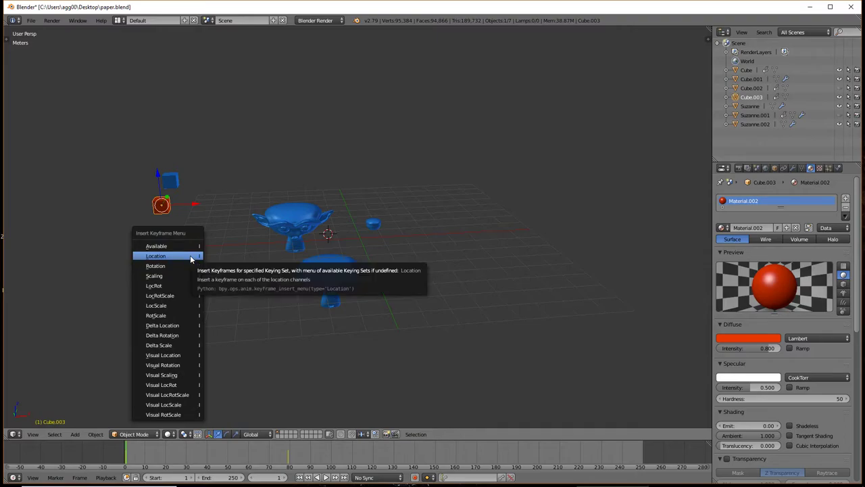
click(201, 255)
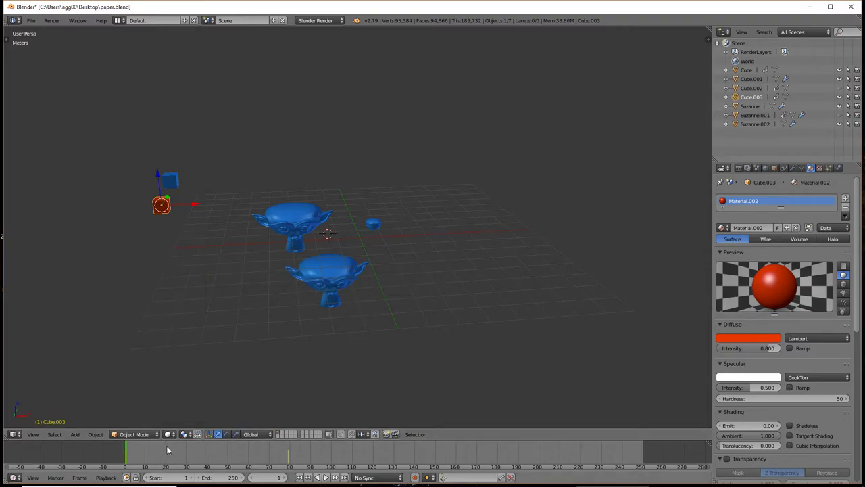
- Scrub to frame 35 to preview the motion, then return to frame 1
mouse_move(154, 450)
mouse_down()
mouse_move(262, 448)
mouse_move(125, 450)
mouse_up()
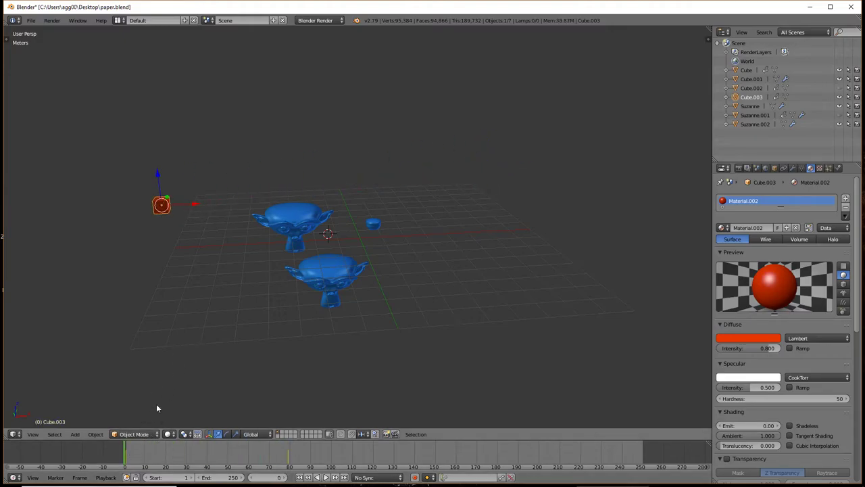
click(127, 450)
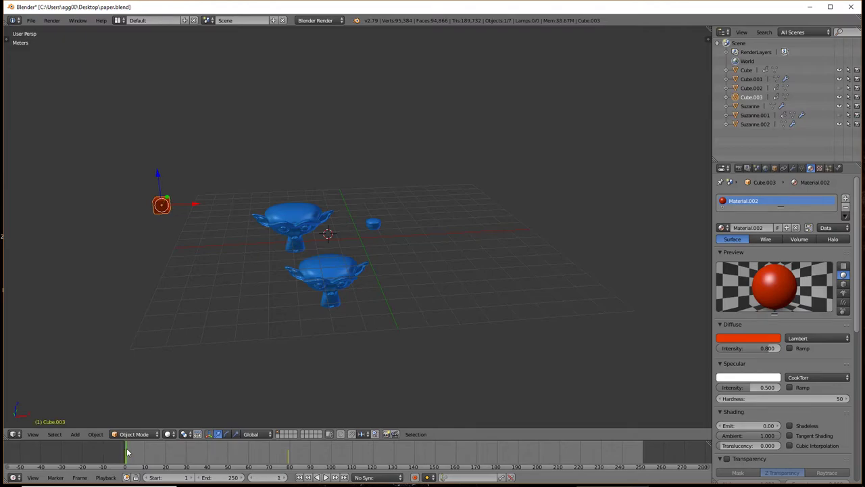
click(13, 434)
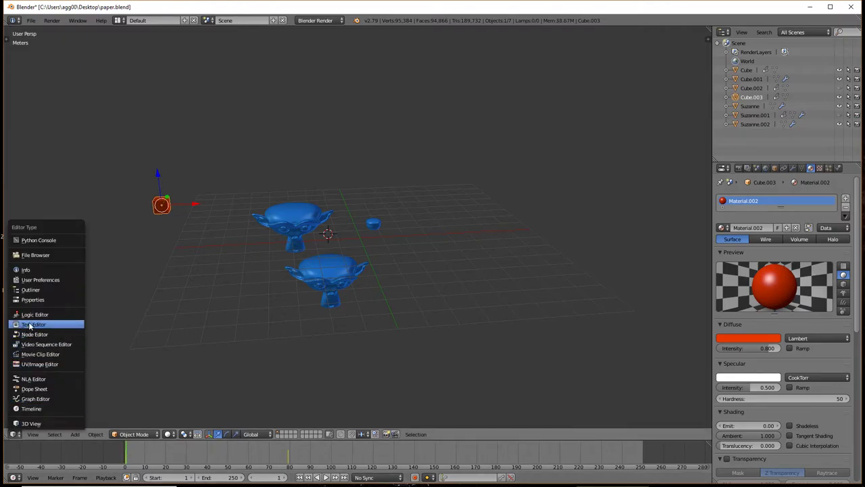
- Turn the 3D view into a Graph Editor showing Cube.003's location curves
click(40, 400)
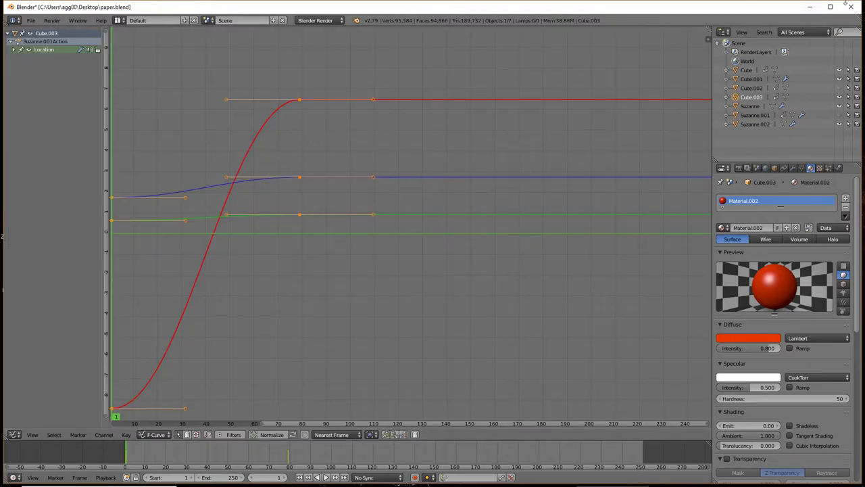
click(831, 7)
click(833, 6)
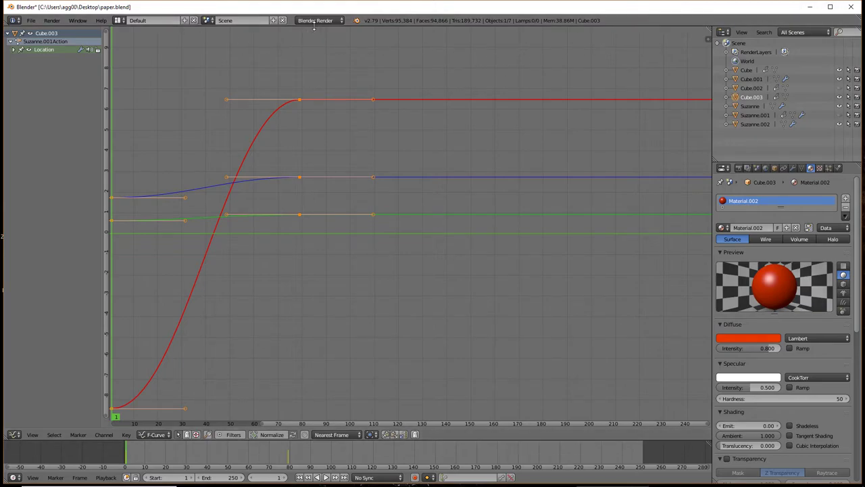
mouse_move(314, 27)
mouse_down()
mouse_move(332, 30)
mouse_move(332, 20)
mouse_up()
- Jump to frame 250 and rearrange areas into two stacked Graph Editors
drag(710, 30, 708, 147)
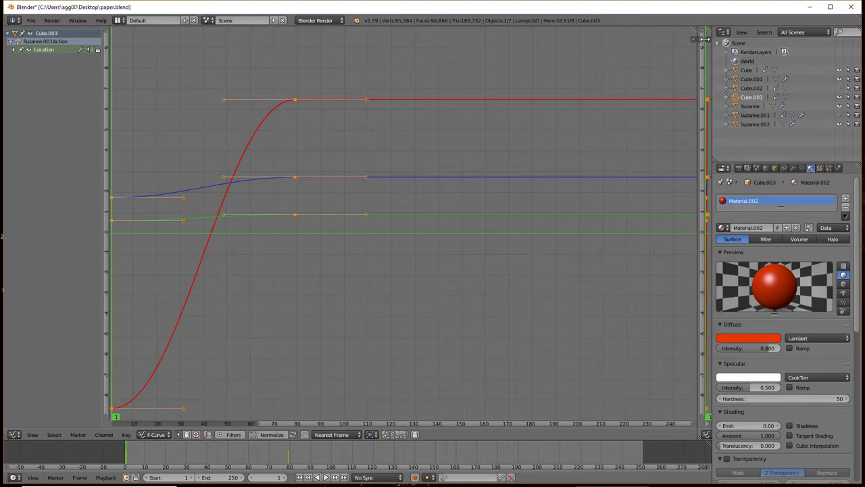
right_click(703, 31)
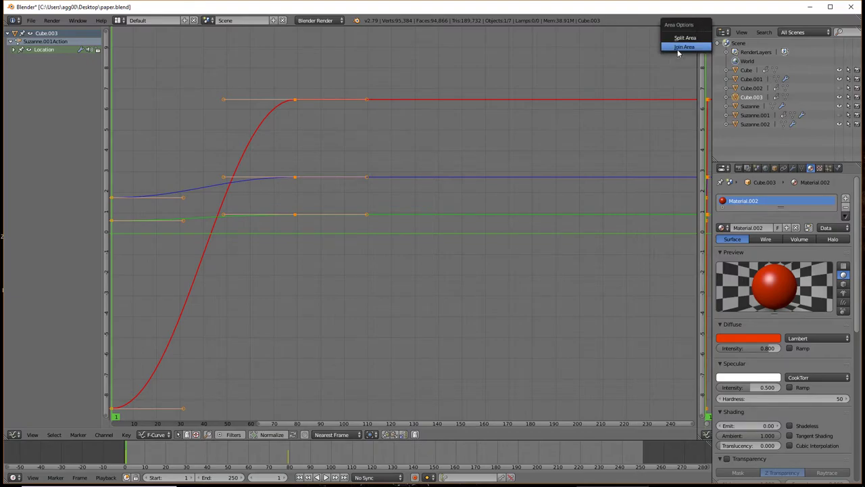
click(680, 49)
key(shift+Right)
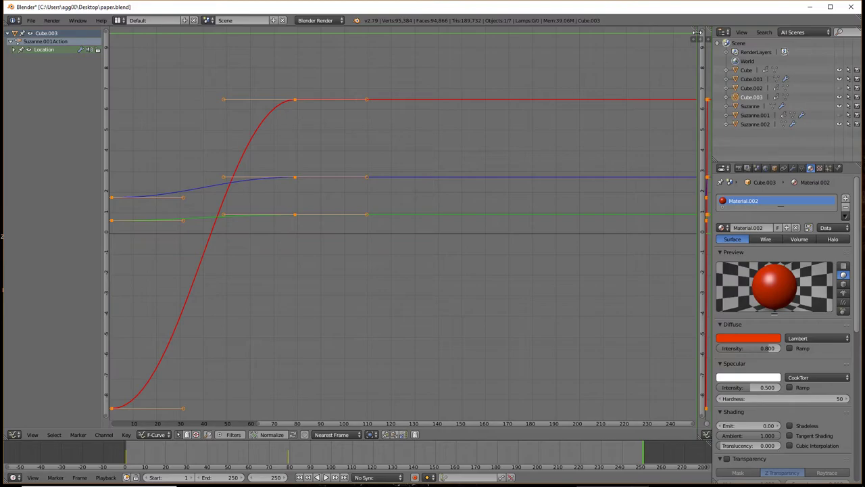
right_click(708, 50)
click(694, 49)
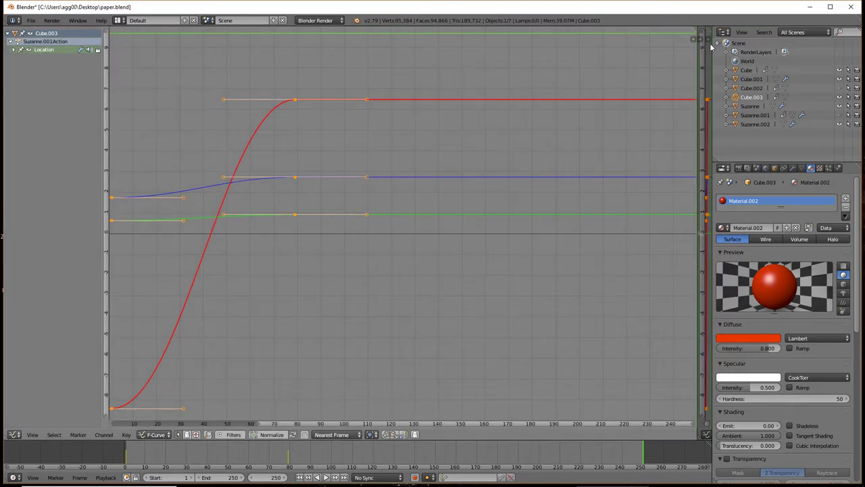
click(710, 46)
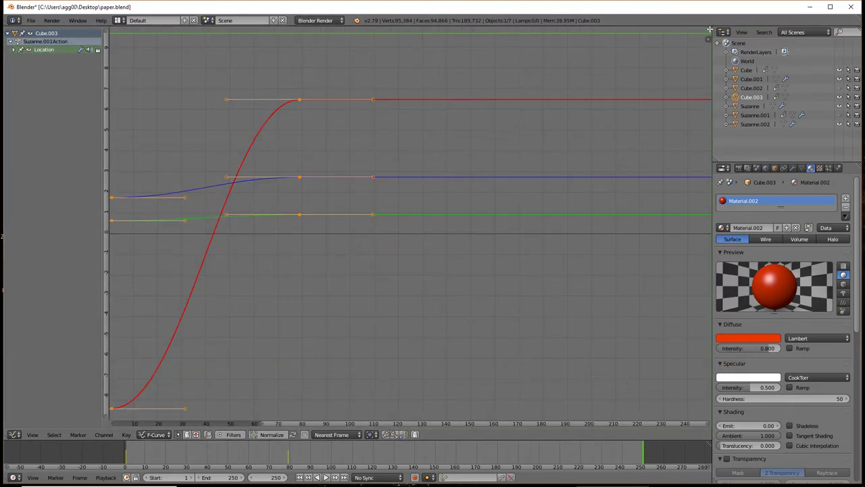
drag(709, 29, 709, 245)
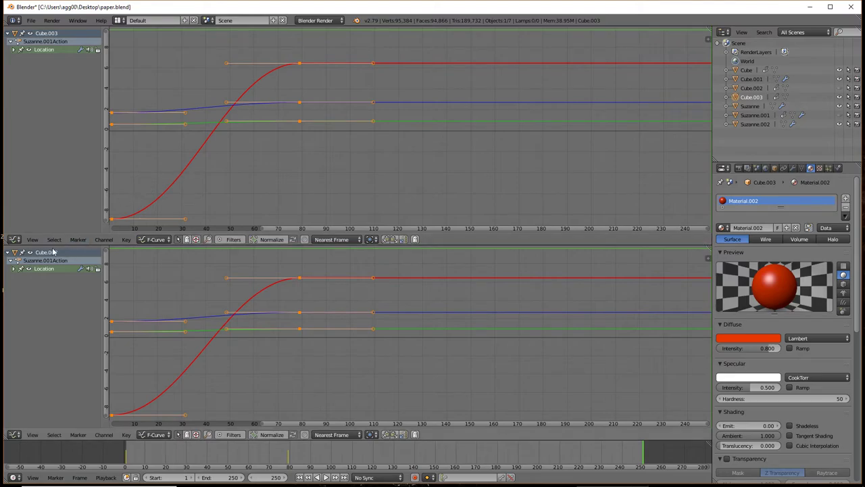
- Turn the top Graph Editor back into a 3D view and scrub near the start
click(13, 239)
click(19, 228)
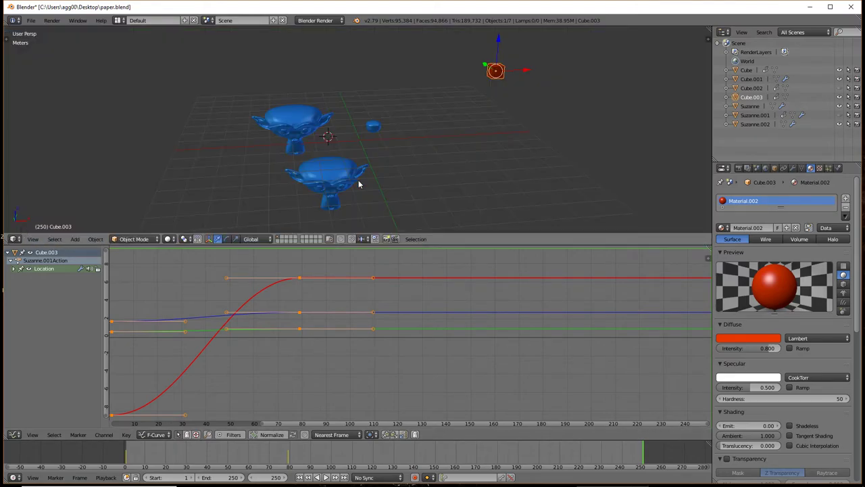
scroll(358, 180, down, 3)
scroll(358, 180, up, 1)
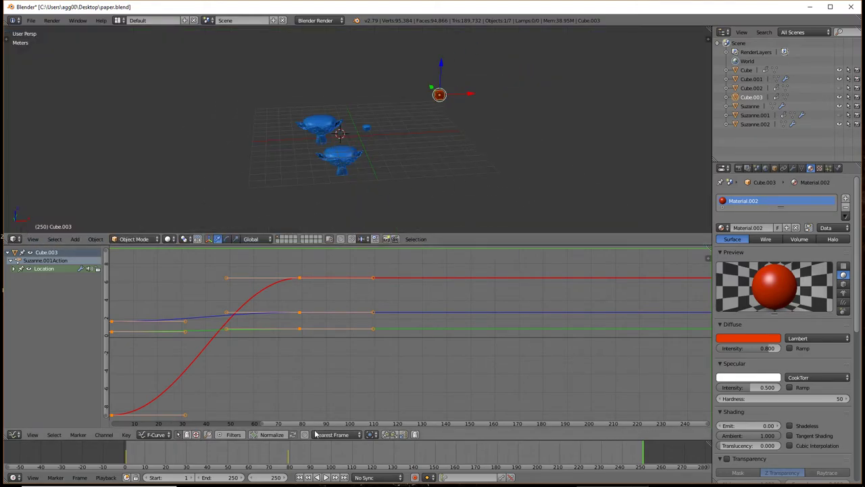
drag(281, 460, 135, 458)
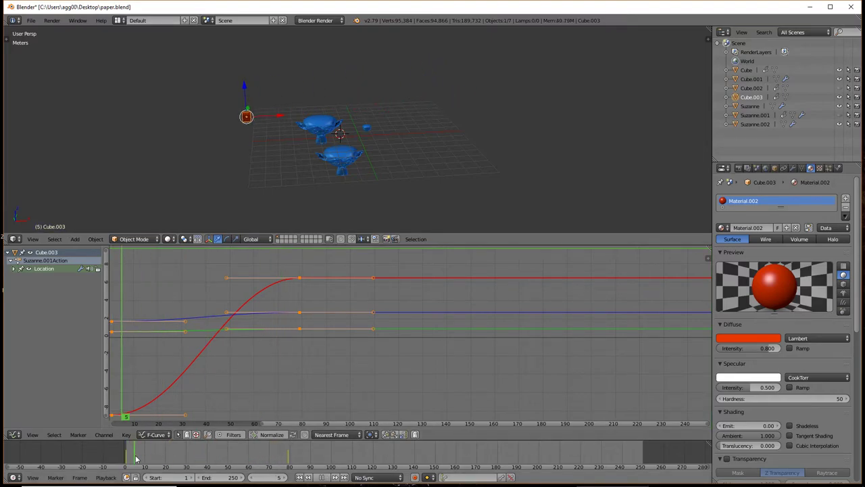
- Select Cube.001, Cube.002, Cube.003 and Suzanne in the Outliner, toggling Suzanne's visibility off and on
click(748, 89)
click(749, 89)
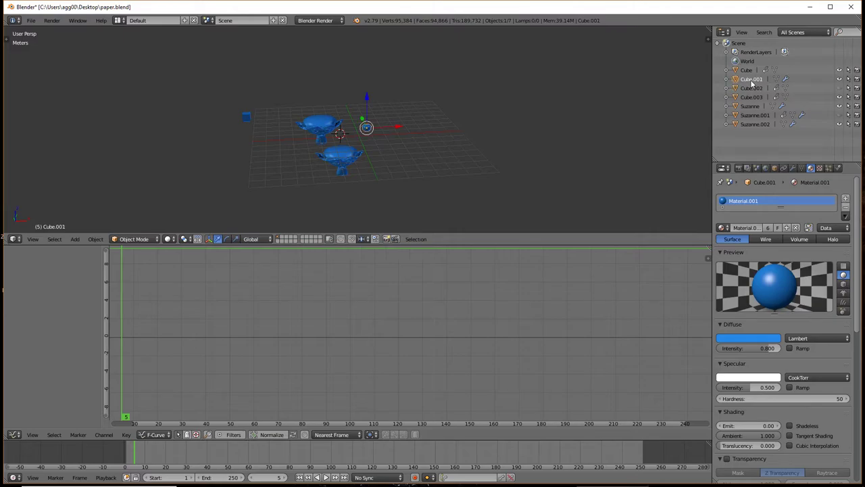
click(751, 90)
click(750, 96)
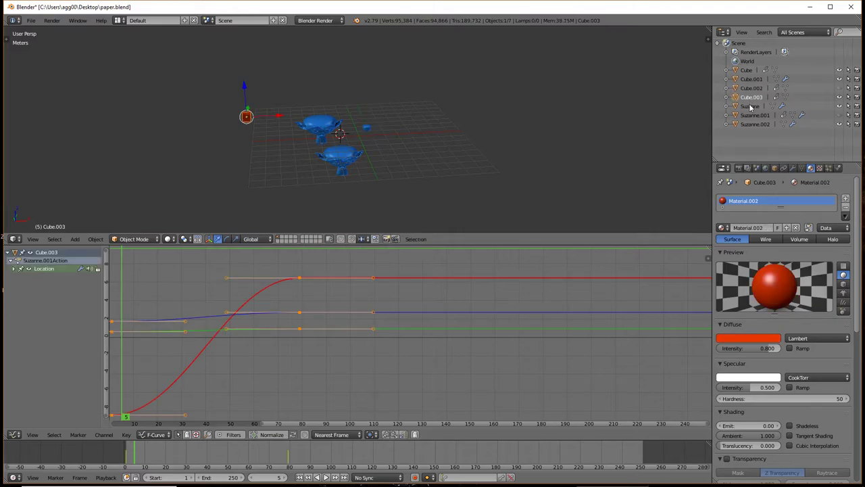
click(750, 106)
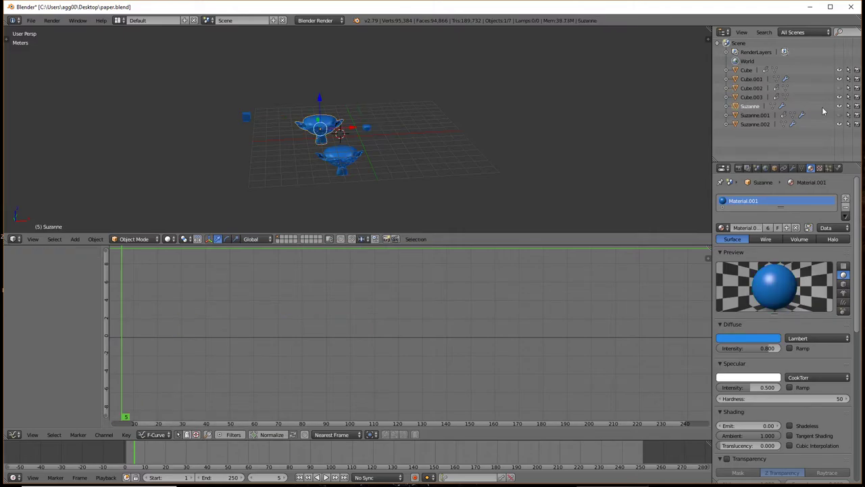
click(840, 107)
click(840, 106)
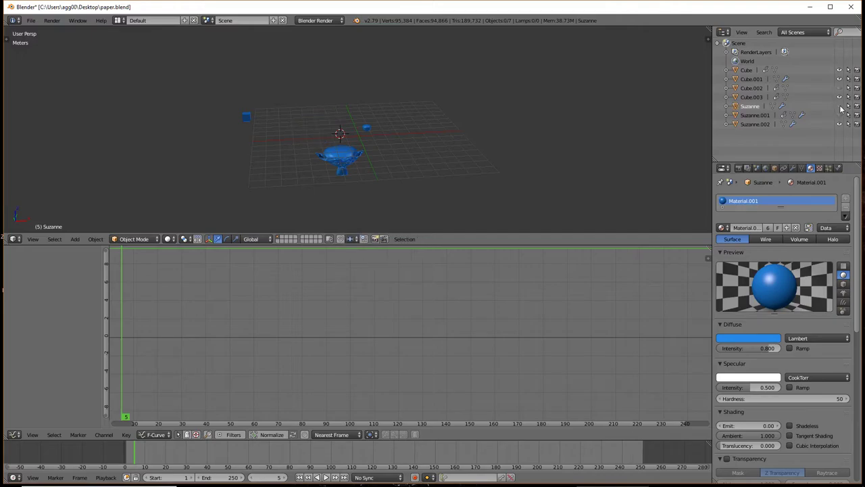
click(841, 107)
- Delete the Suzanne and Suzanne.002 objects from the Outliner
right_click(752, 108)
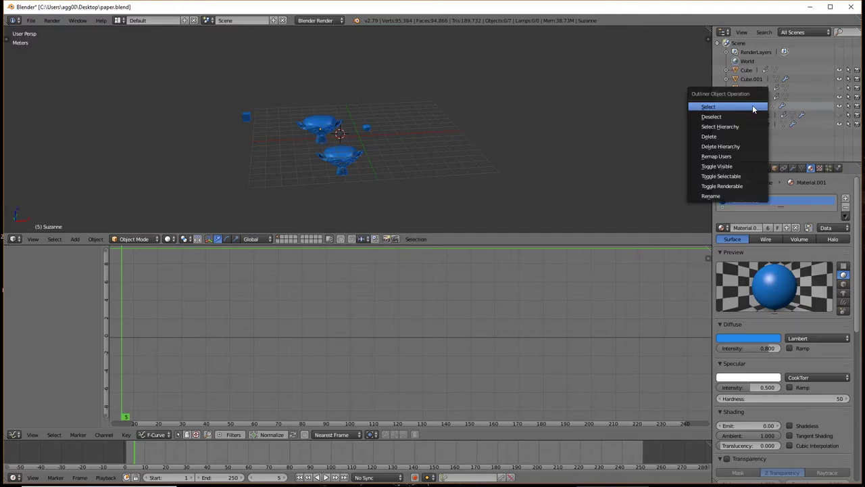
click(734, 133)
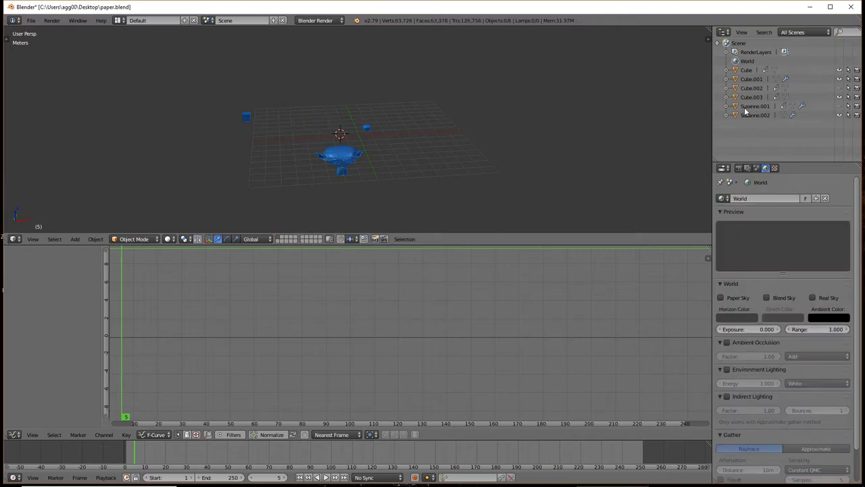
right_click(746, 109)
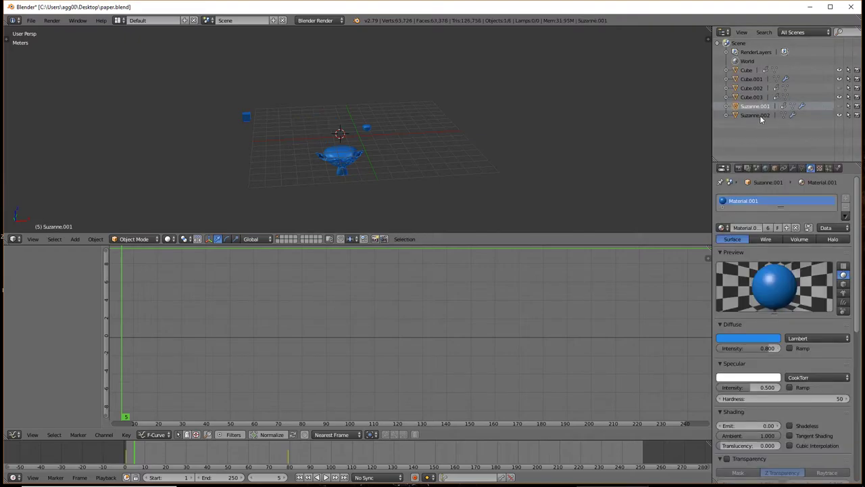
right_click(760, 115)
click(744, 119)
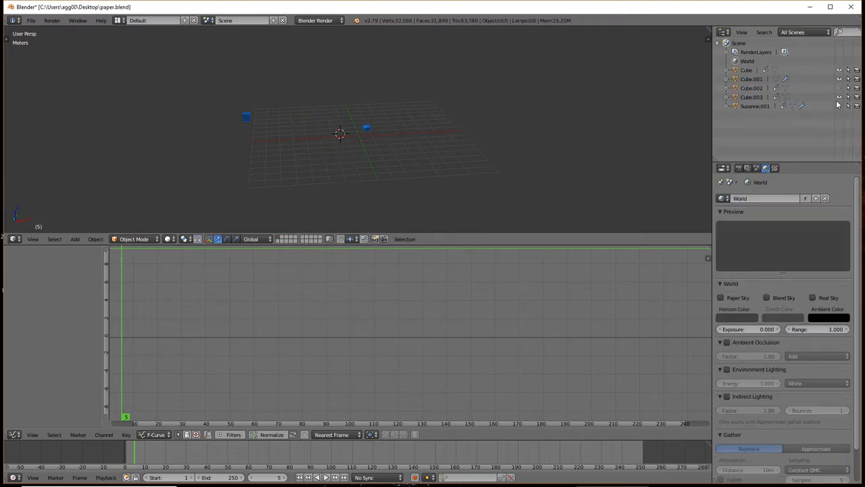
- Hide Suzanne.001, Cube.001 and Cube from the viewport
click(840, 107)
click(840, 106)
click(840, 79)
click(840, 70)
- Delete Cube.001 and undo it, show Suzanne.001 again, and select Cube.002
right_click(757, 80)
click(747, 82)
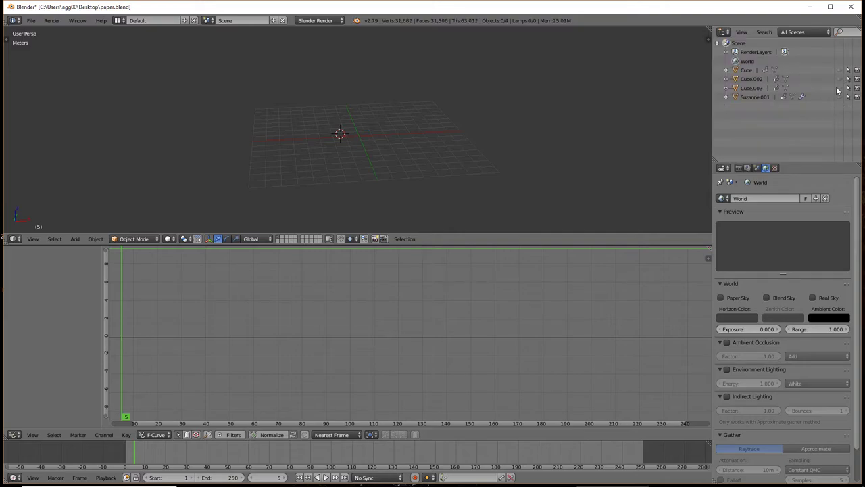
key(ctrl+z)
click(839, 106)
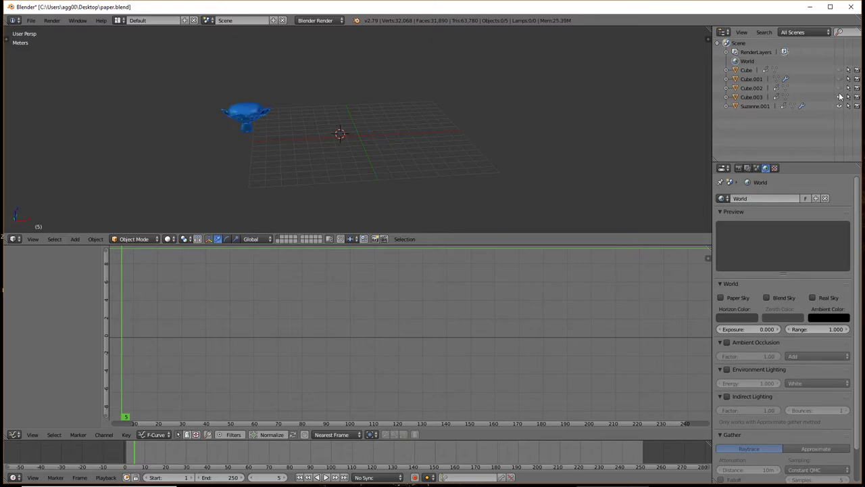
click(751, 89)
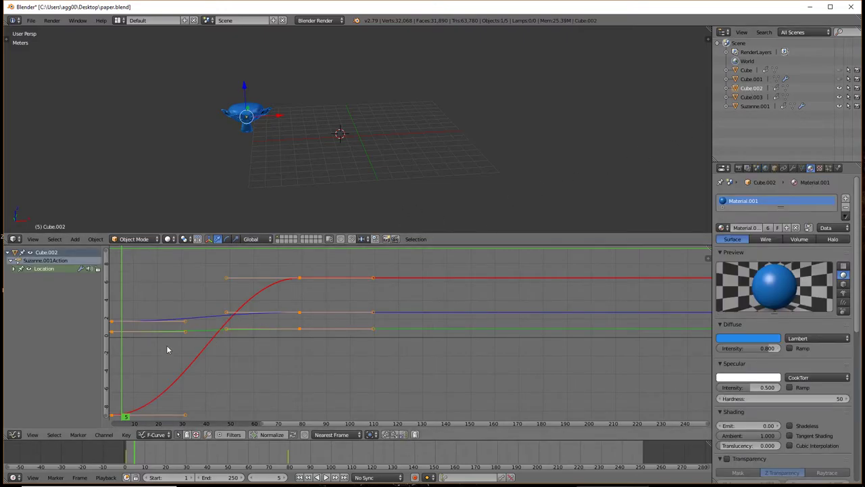
- Raise the frame-80 keyframe on Cube.002's Y Location curve
click(13, 268)
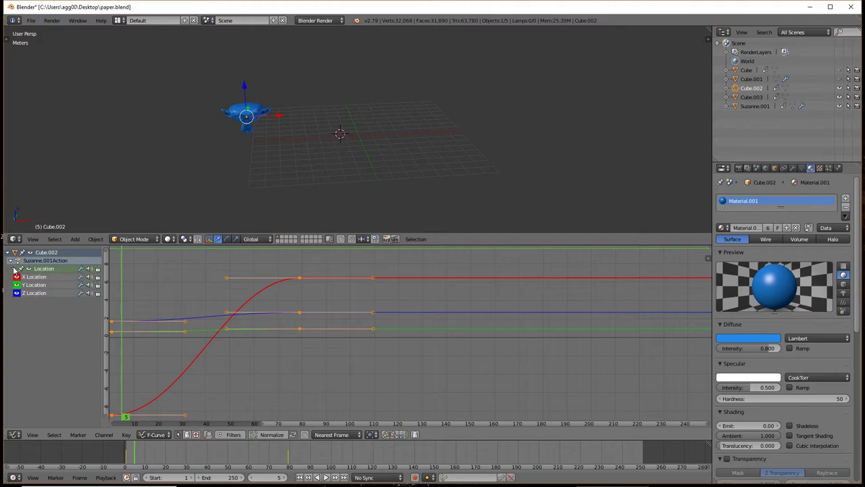
click(27, 285)
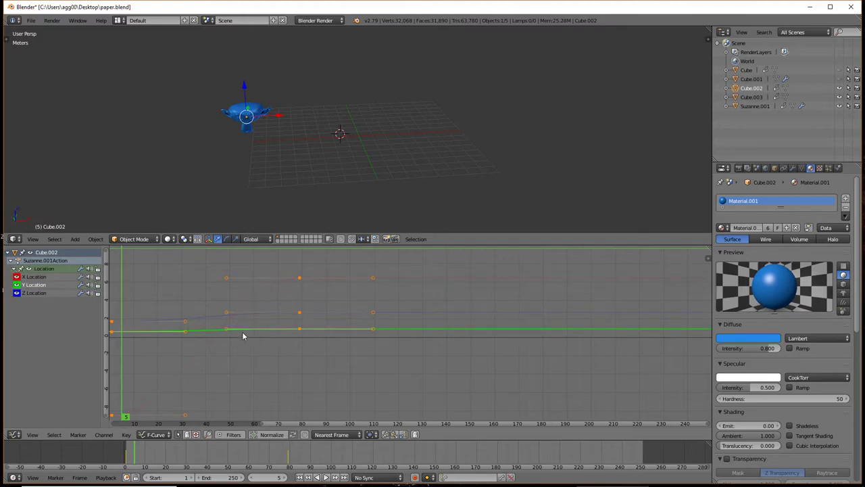
right_click(299, 328)
key(g)
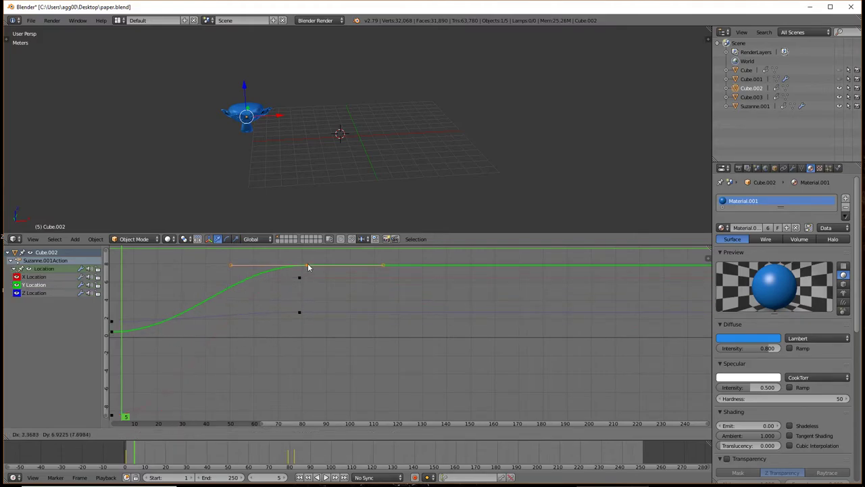
click(286, 262)
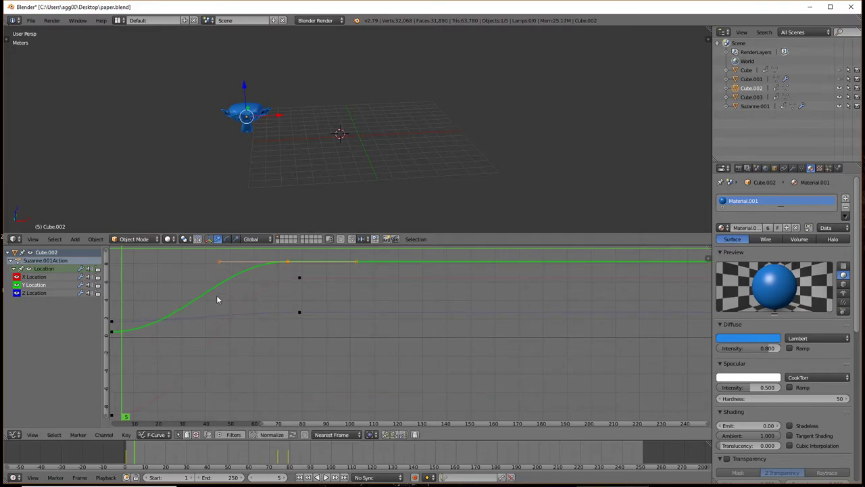
- Drag the keyframe's left handle further left and scrub from frame 74 to preview
right_click(220, 261)
key(g)
click(157, 258)
click(283, 364)
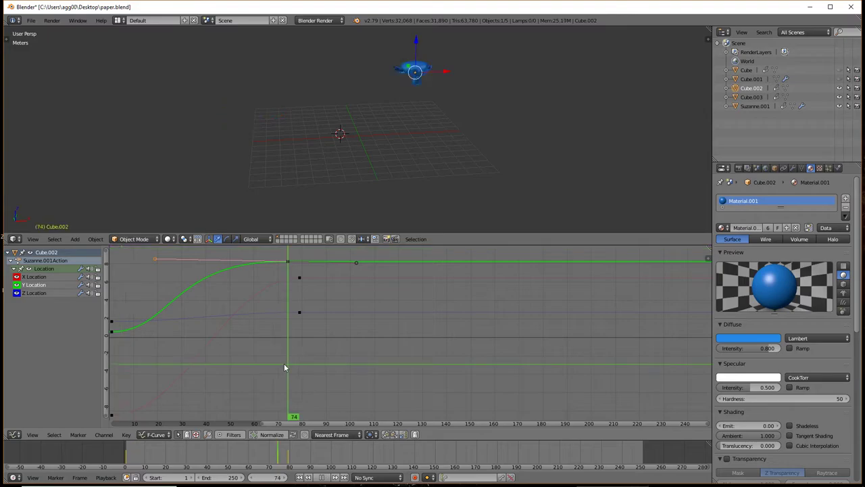
mouse_move(284, 366)
mouse_down()
mouse_move(159, 367)
mouse_move(452, 351)
mouse_move(137, 367)
mouse_move(297, 342)
mouse_move(213, 348)
mouse_move(112, 374)
mouse_up()
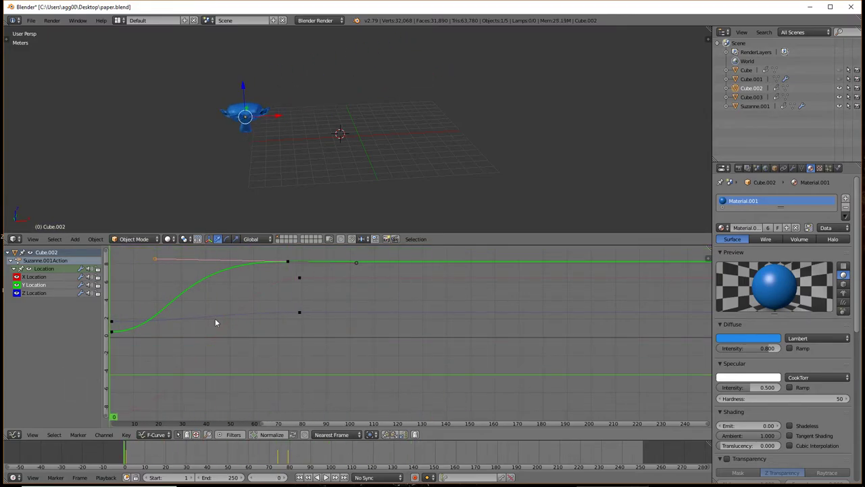
- Make Cube.001 visible, hide Suzanne.001, and scrub to frame 121 to preview
click(749, 79)
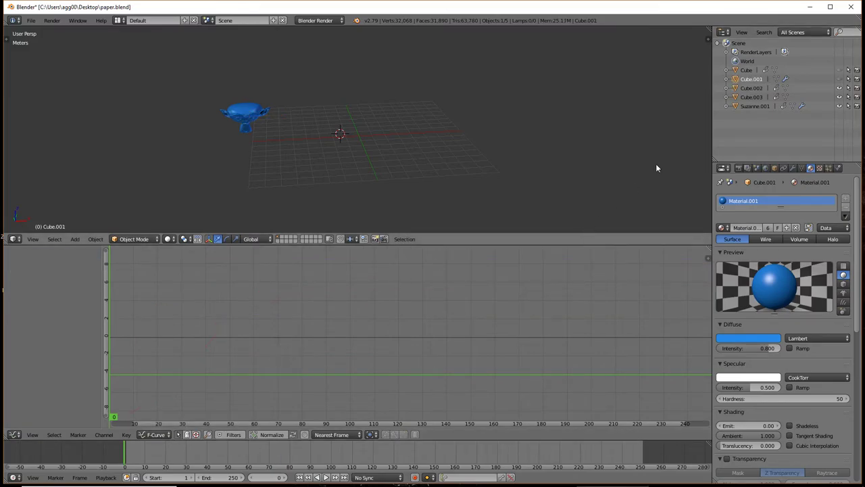
click(840, 79)
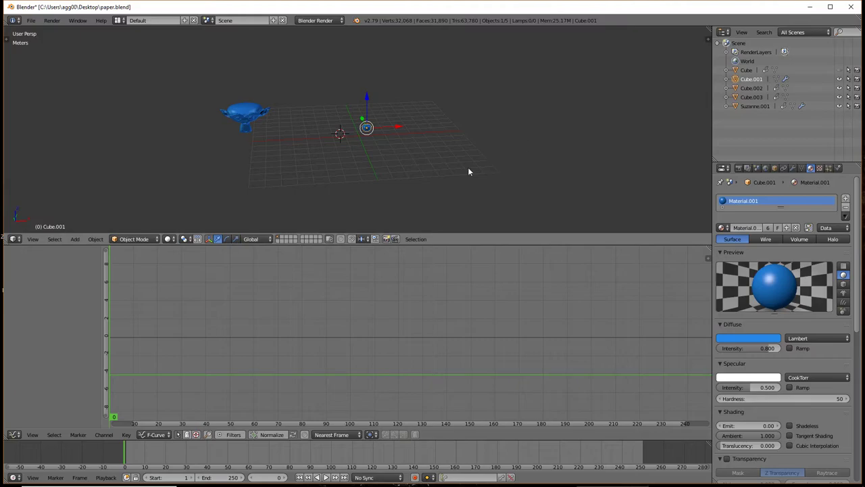
click(840, 79)
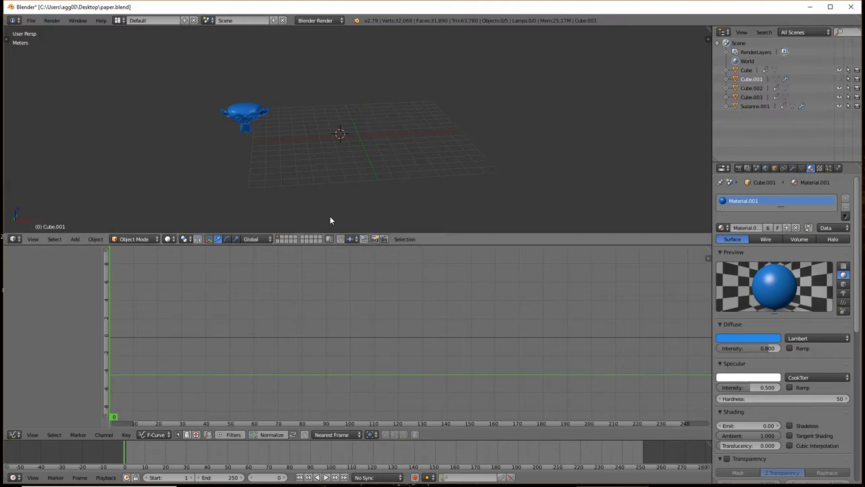
mouse_move(164, 307)
mouse_down()
mouse_move(107, 319)
mouse_move(231, 292)
mouse_move(188, 298)
mouse_up()
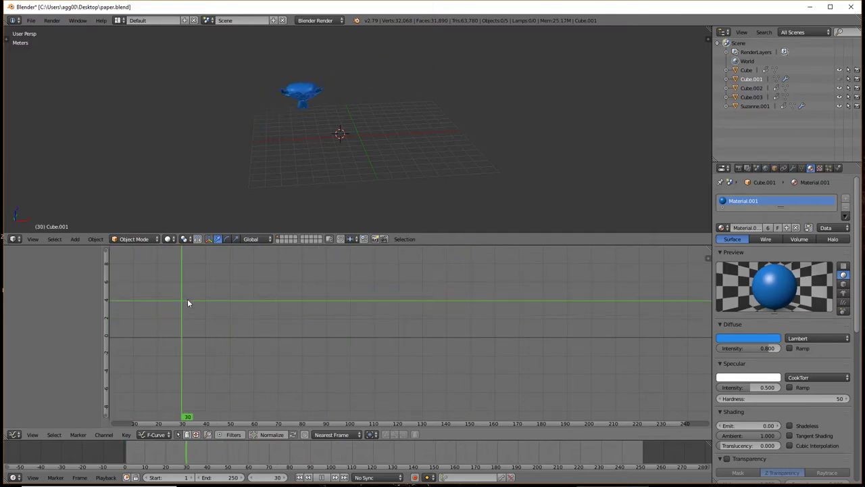
click(840, 79)
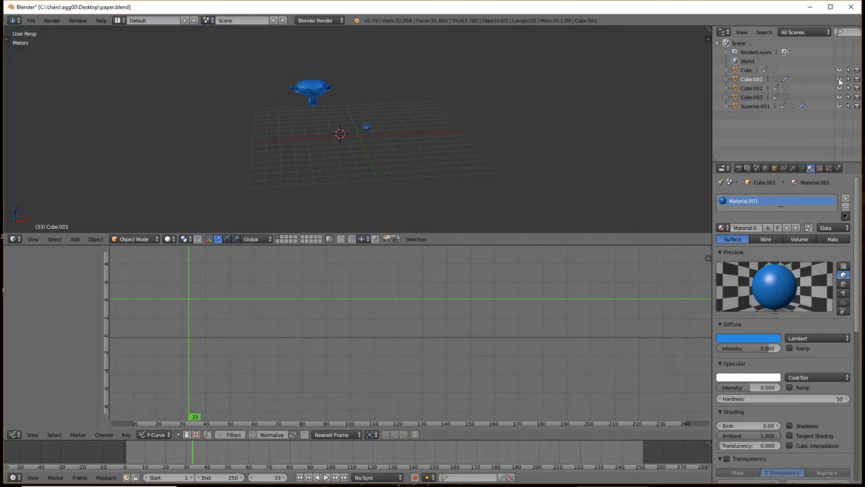
click(839, 106)
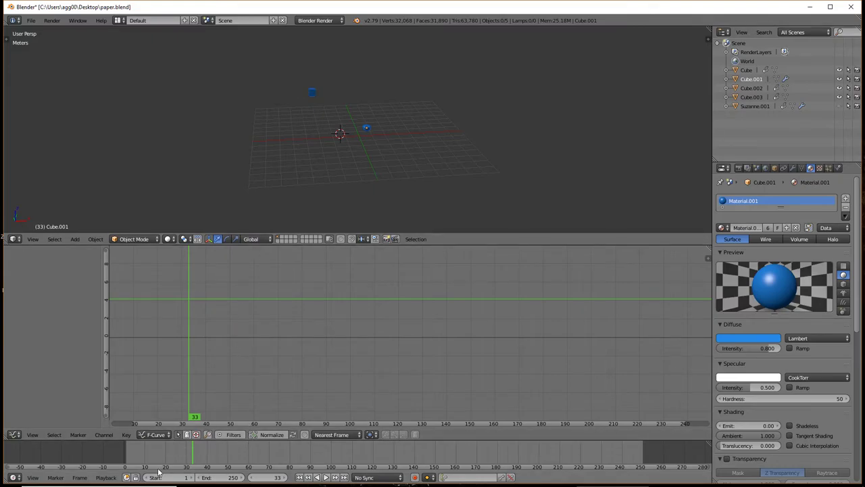
mouse_move(193, 449)
mouse_down()
mouse_move(383, 449)
mouse_move(120, 453)
mouse_move(337, 462)
mouse_move(124, 460)
mouse_up()
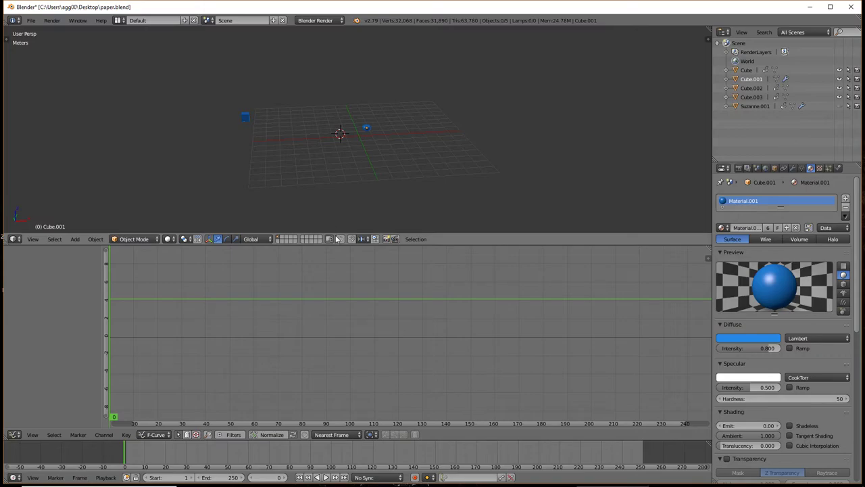
mouse_move(336, 233)
mouse_down()
mouse_move(326, 356)
mouse_move(329, 240)
mouse_up()
click(125, 21)
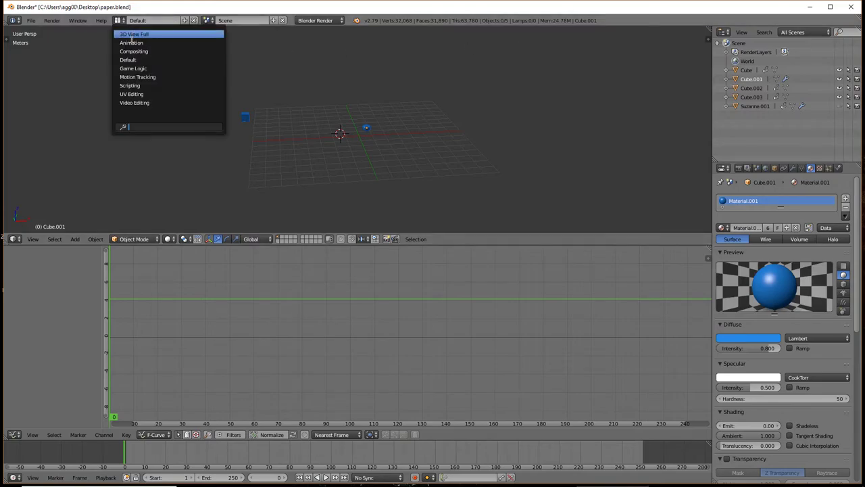
click(130, 61)
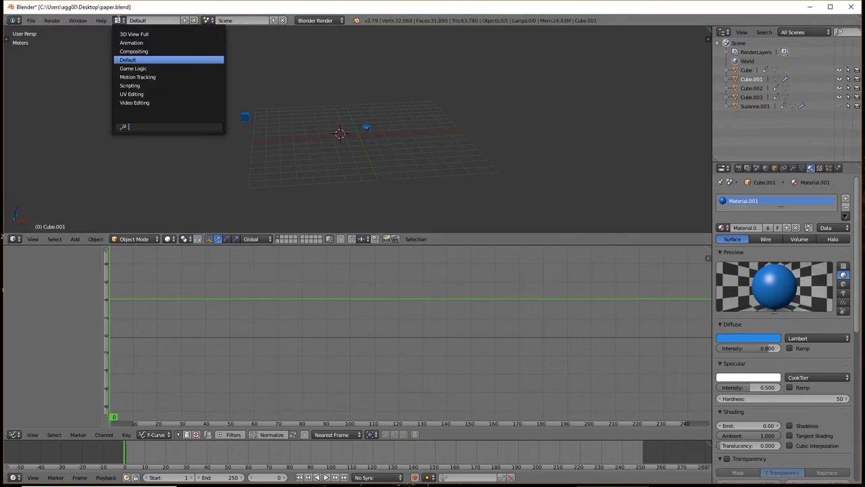
click(120, 21)
click(129, 34)
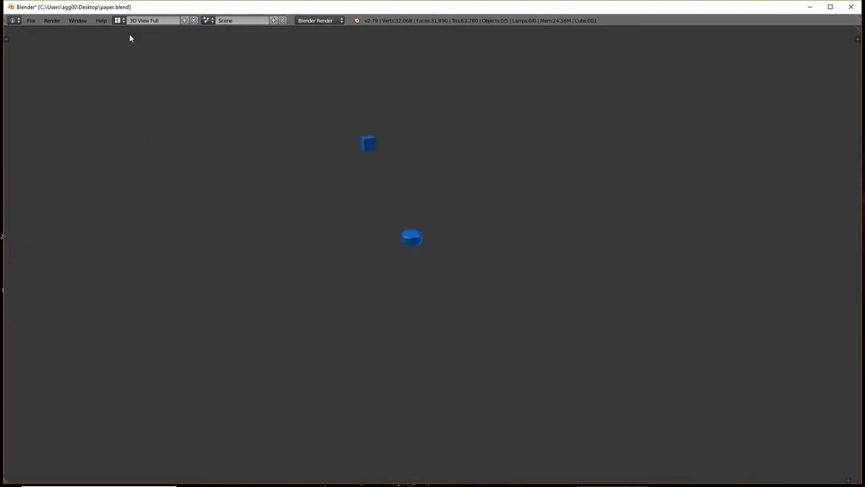
click(122, 21)
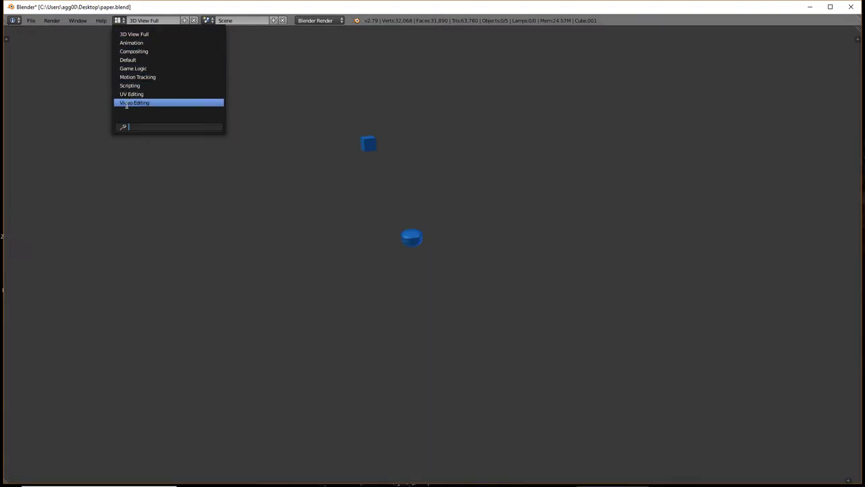
click(128, 61)
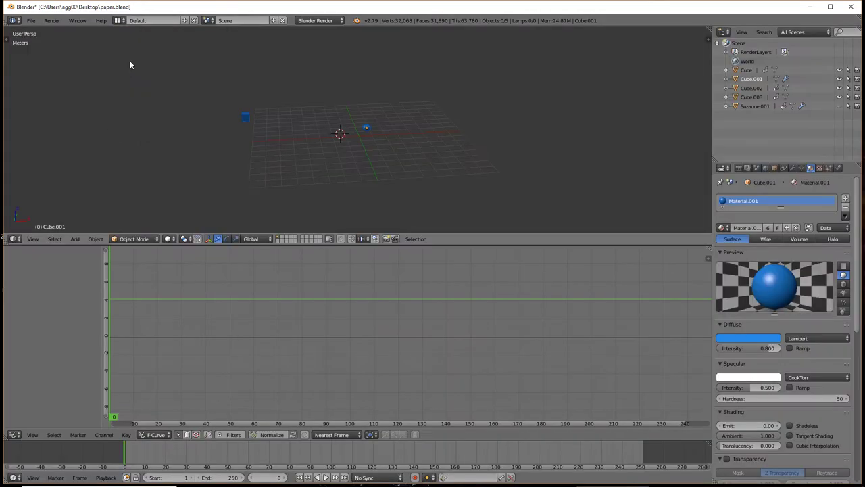
- Join the Graph Editor into the 3D viewport, show the tool shelf, and bring up Make Links
right_click(608, 237)
click(602, 244)
click(596, 259)
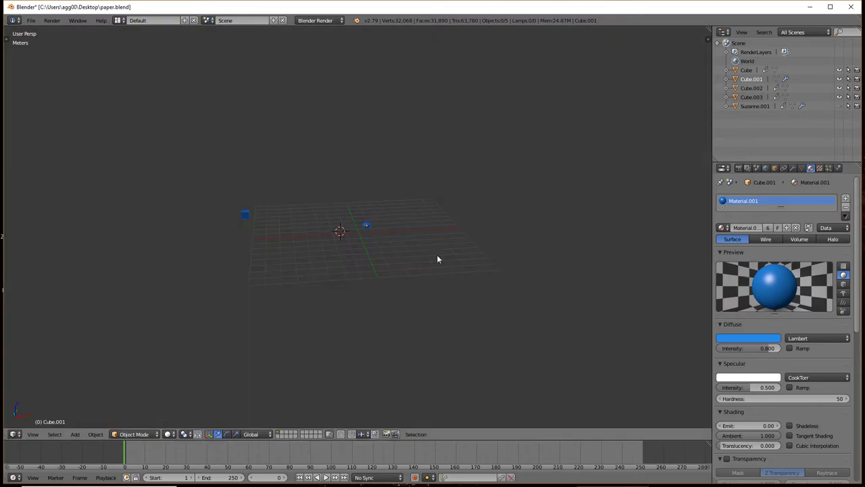
key(t)
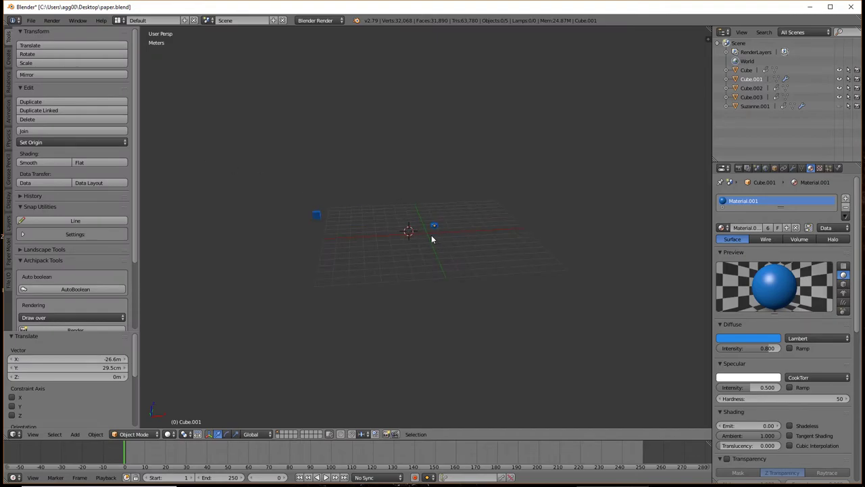
key(ctrl+l)
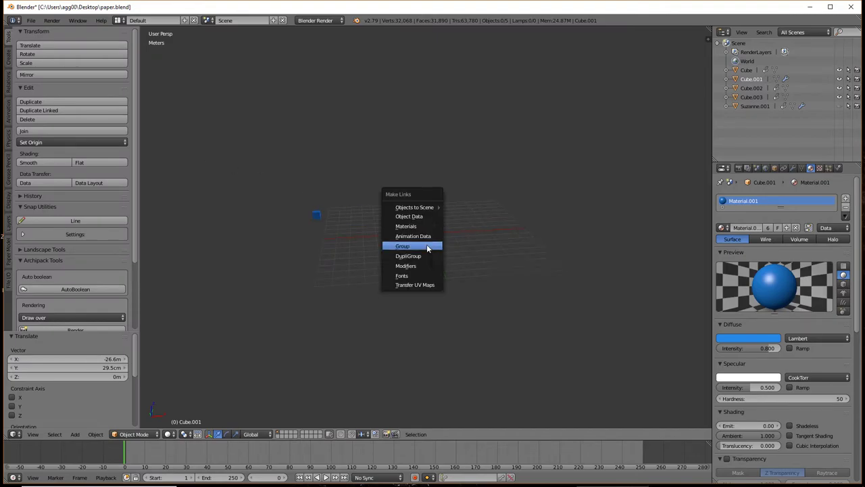
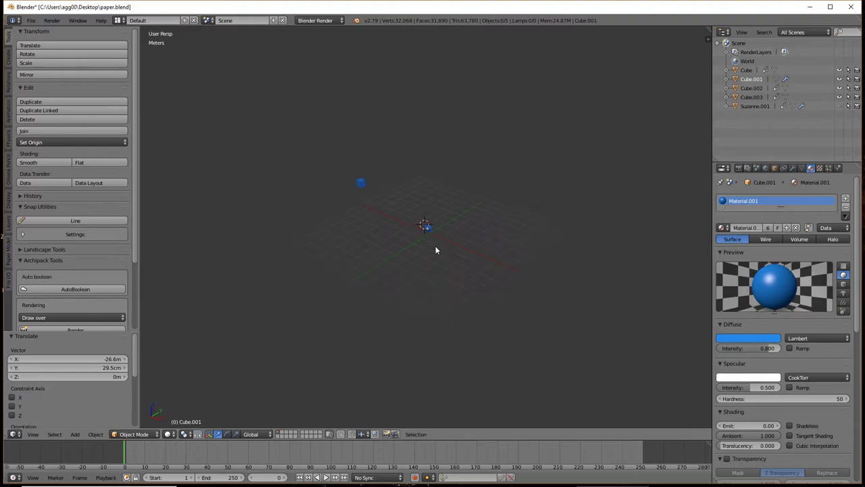
- Maximize the 3D view and delete the red cube Cube.003
middle_drag(490, 234, 457, 253)
scroll(457, 252, up, 3)
key(ctrl+space)
right_click(257, 154)
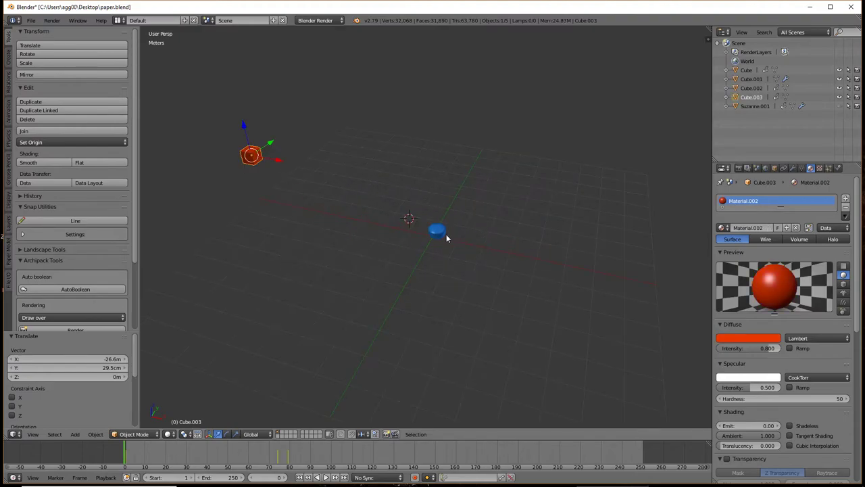
right_click(438, 231)
right_click(263, 161)
key(x)
click(263, 158)
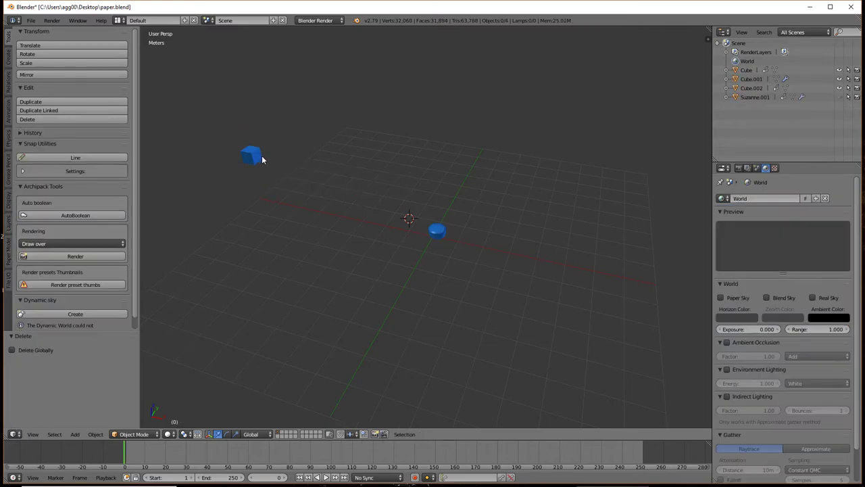
- Delete the small blue cube Cube.002
right_click(260, 158)
key(a)
right_click(253, 156)
key(x)
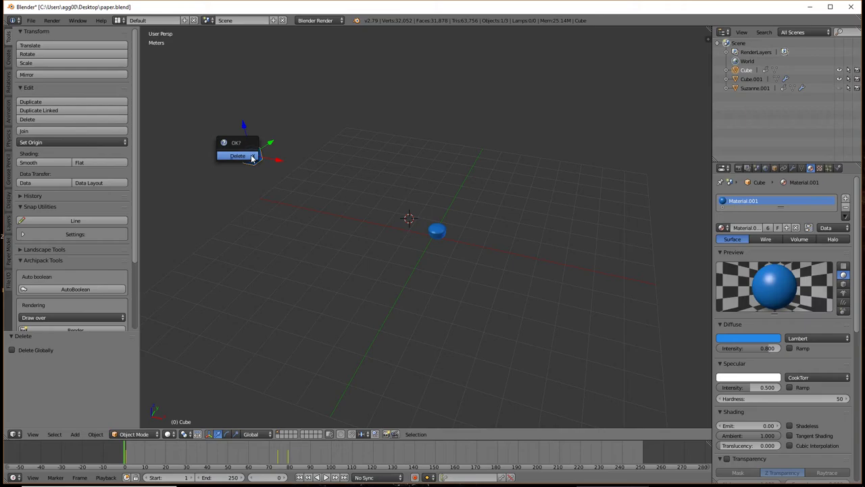
click(250, 158)
- Duplicate the blue cap and move the copy -2.02 m along X
right_click(442, 237)
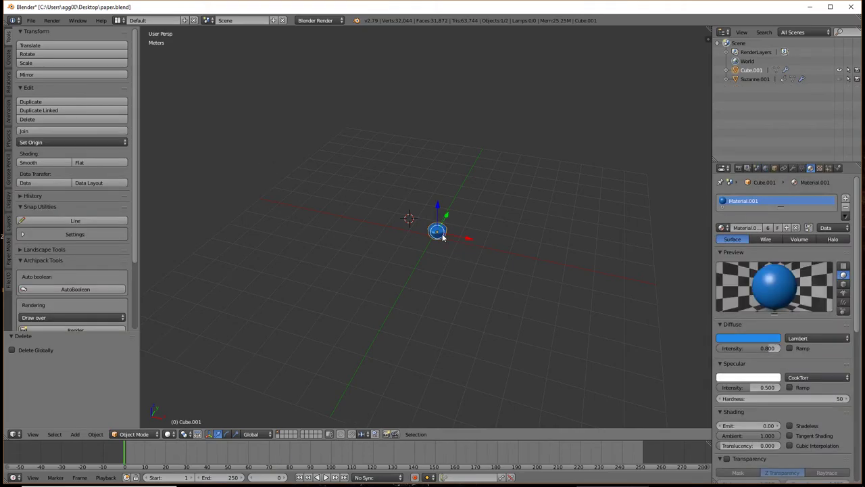
scroll(442, 238, up, 4)
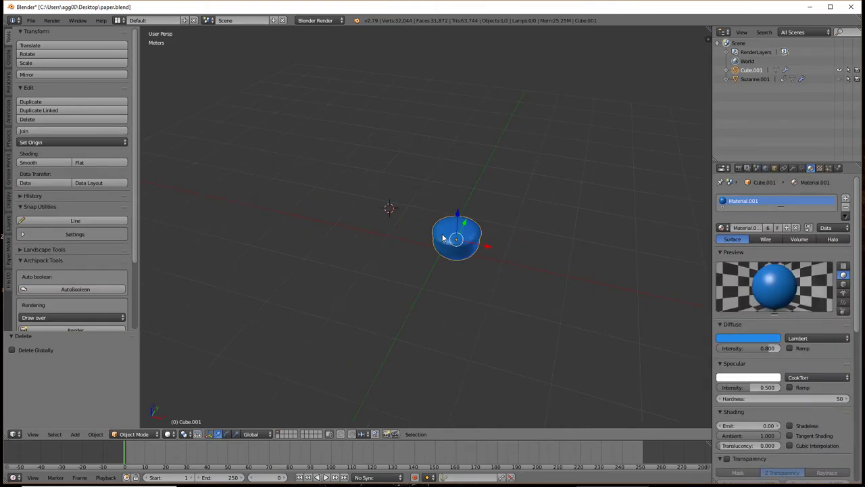
shift+drag(489, 248, 378, 239)
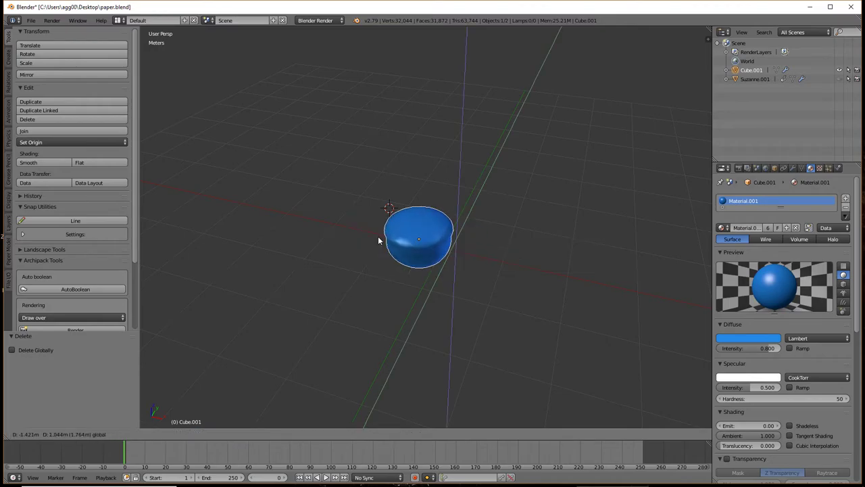
right_click(537, 216)
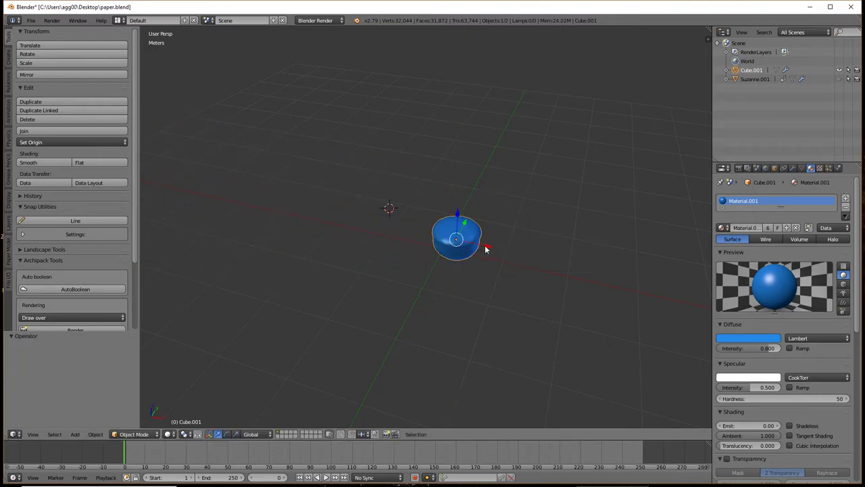
key(shift+d)
click(462, 236)
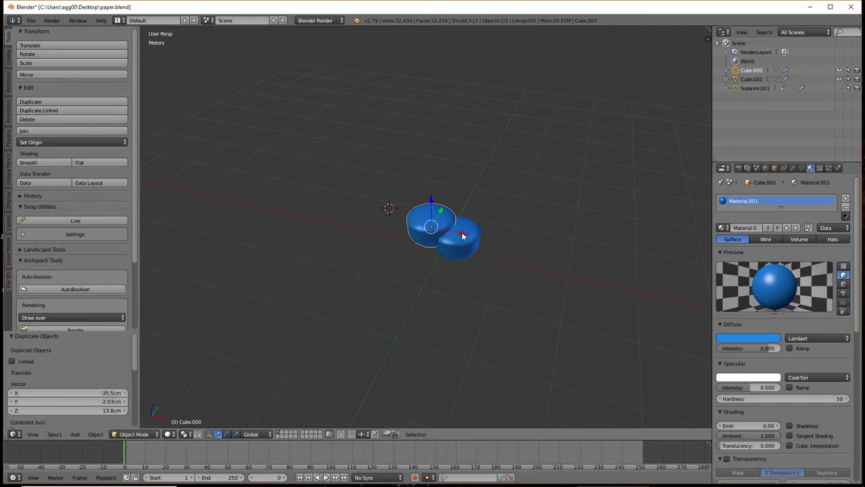
drag(463, 235, 330, 227)
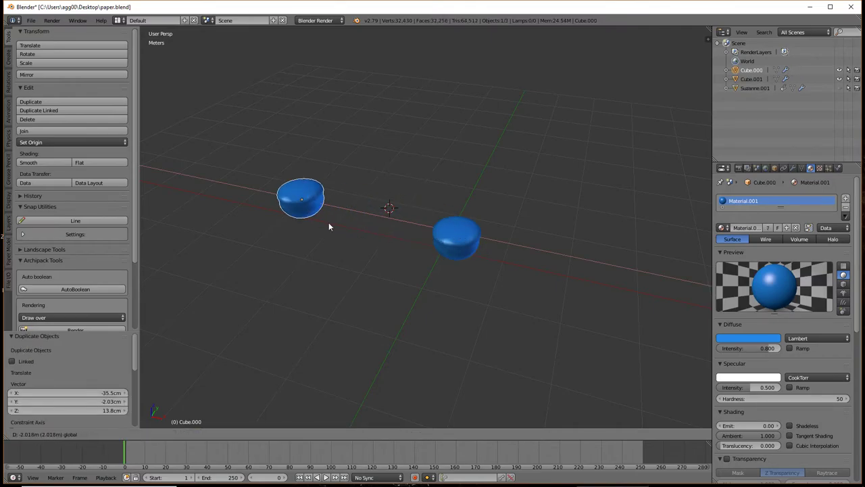
- Change the shared material's diffuse colour to yellow-green
click(746, 338)
drag(737, 236, 715, 259)
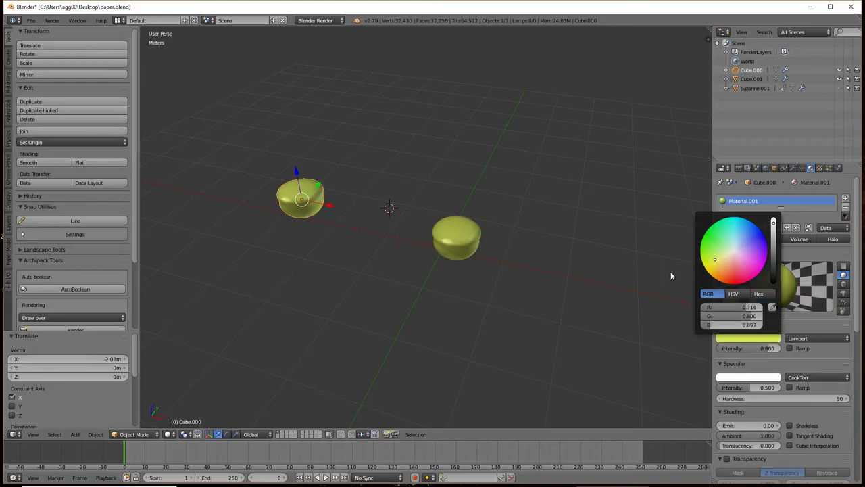
key(Tab)
key(Tab)
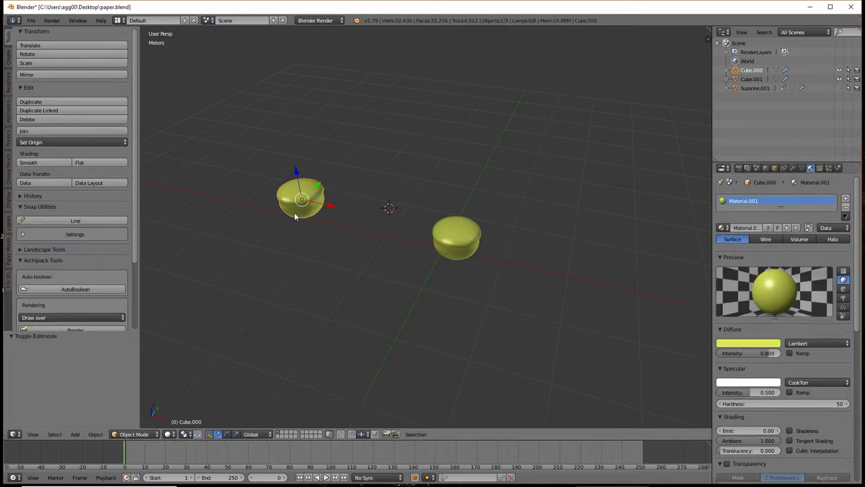
key(Tab)
- Delete all vertices of the copied cap's mesh and return to Object Mode
key(x)
click(303, 210)
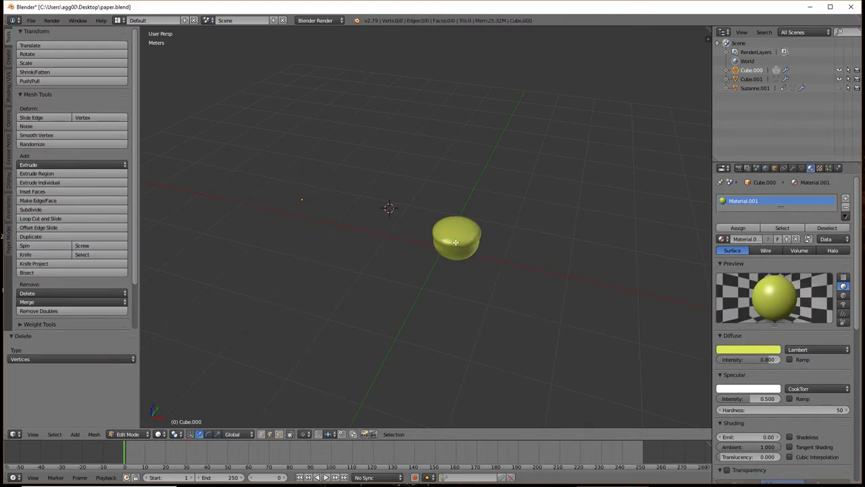
key(Tab)
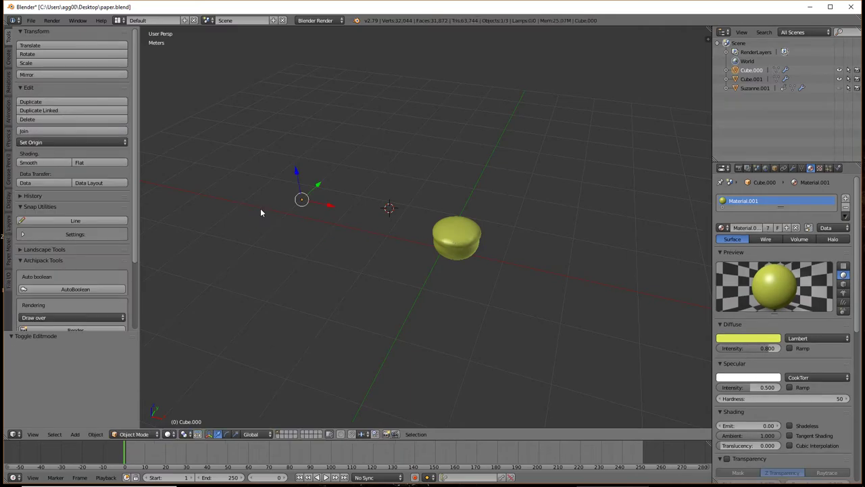
- Add a cube and make it a smooth subdivided sphere at X −1.83 m, scaled to about 0.36
key(shift+a)
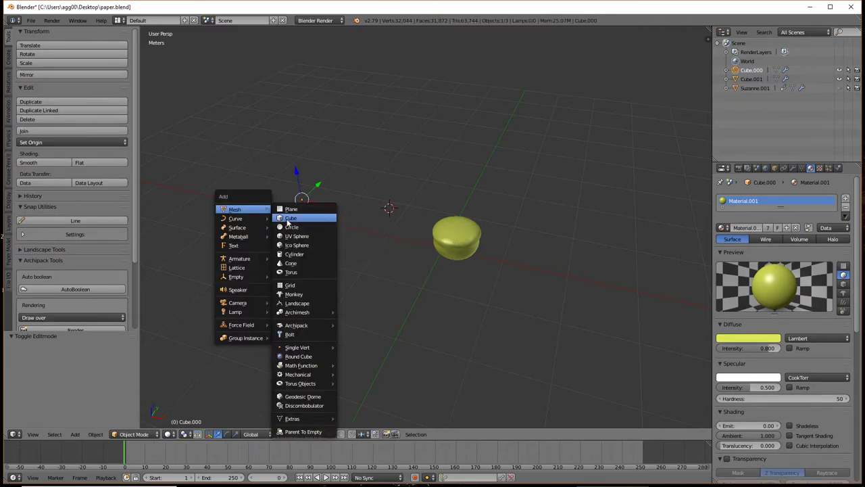
click(288, 219)
key(ctrl+3)
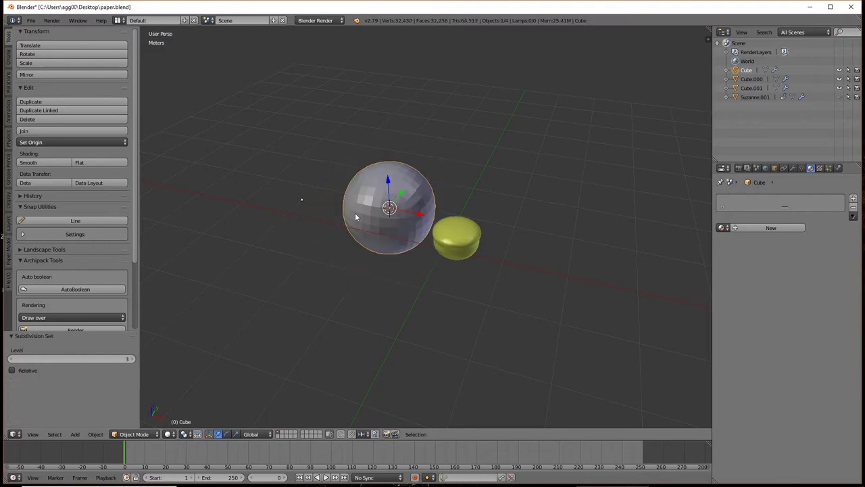
key(g)
click(336, 214)
click(46, 162)
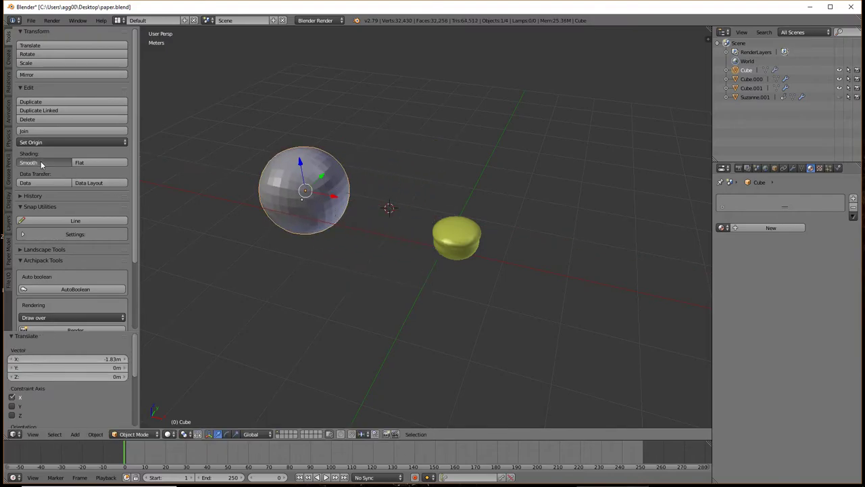
key(s)
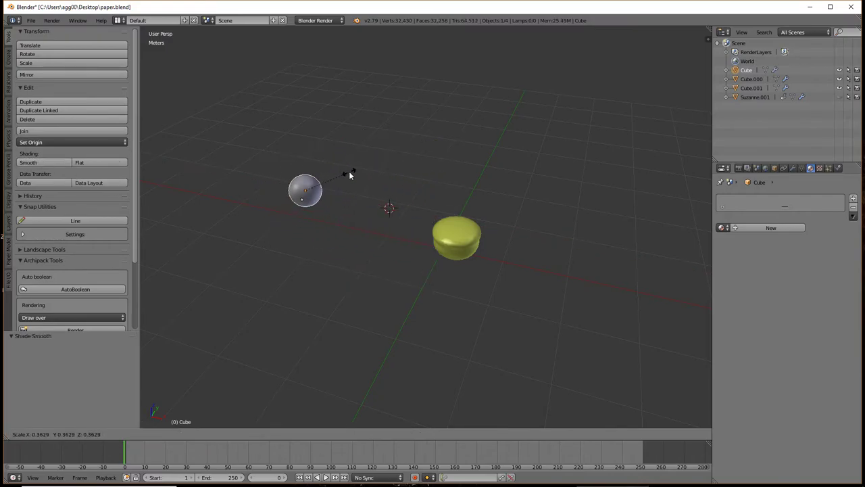
click(349, 174)
key(Tab)
key(Tab)
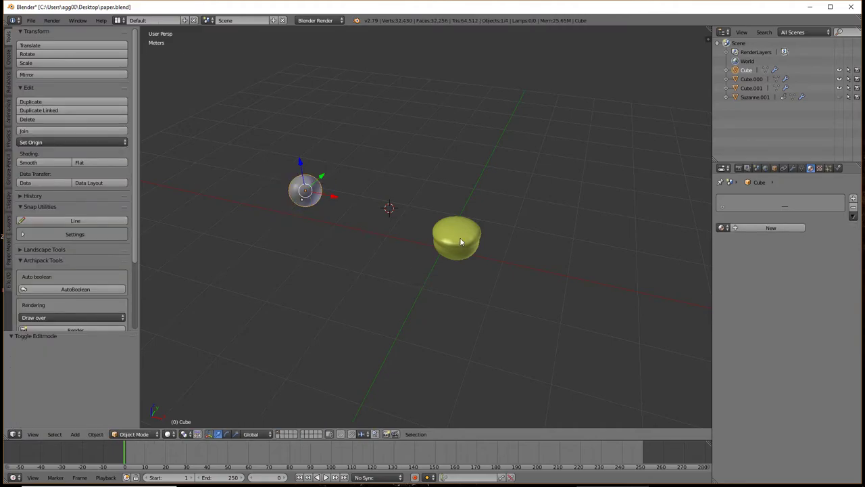
right_click(460, 237)
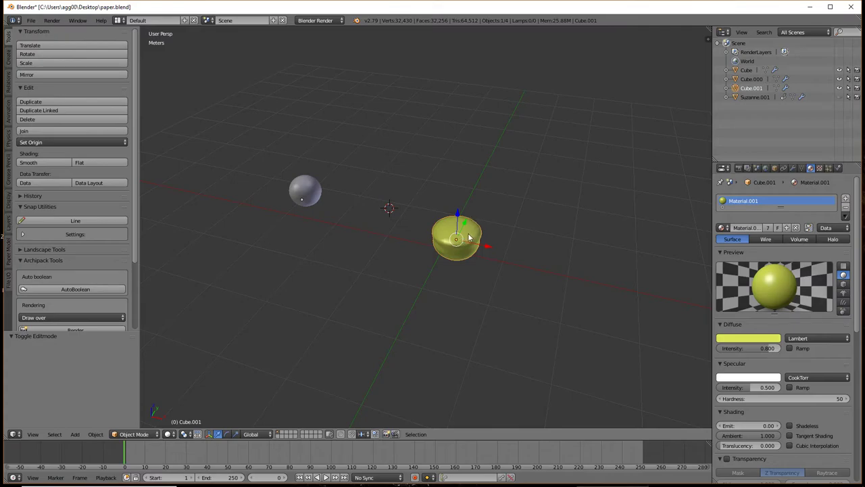
- Unwrap the yellow cap Cube.001 with Smart UV Project at a 66° angle limit
key(u)
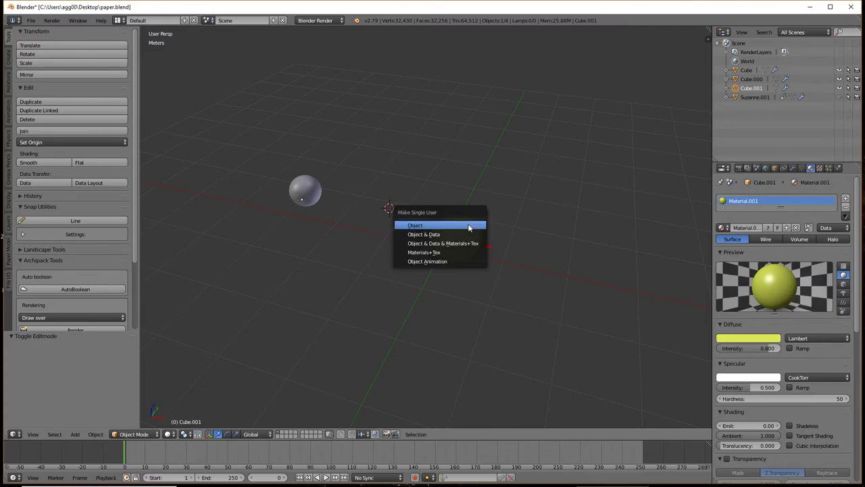
key(Tab)
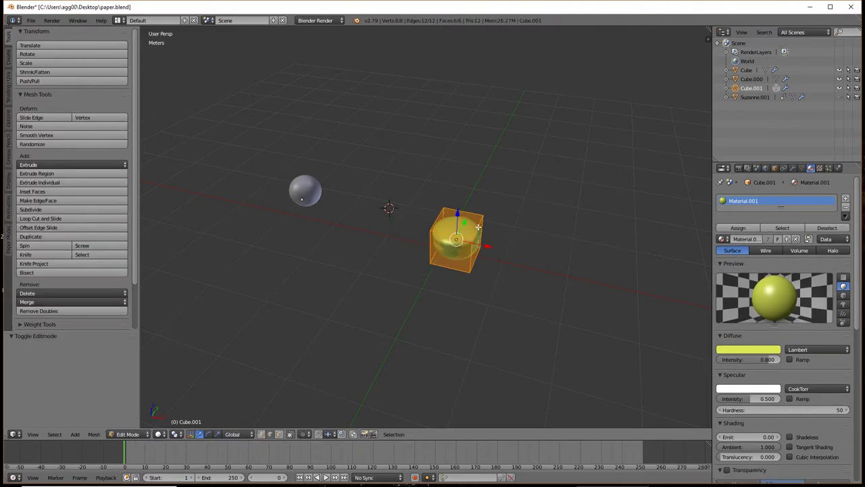
middle_drag(478, 228, 475, 246)
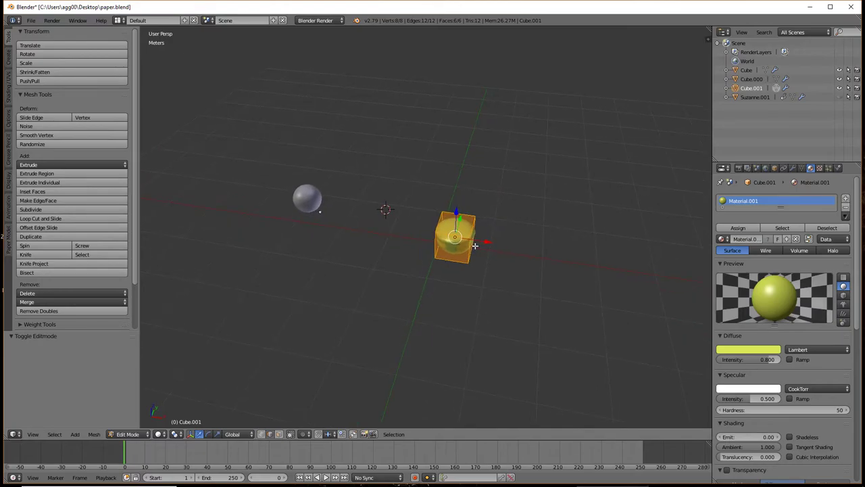
key(u)
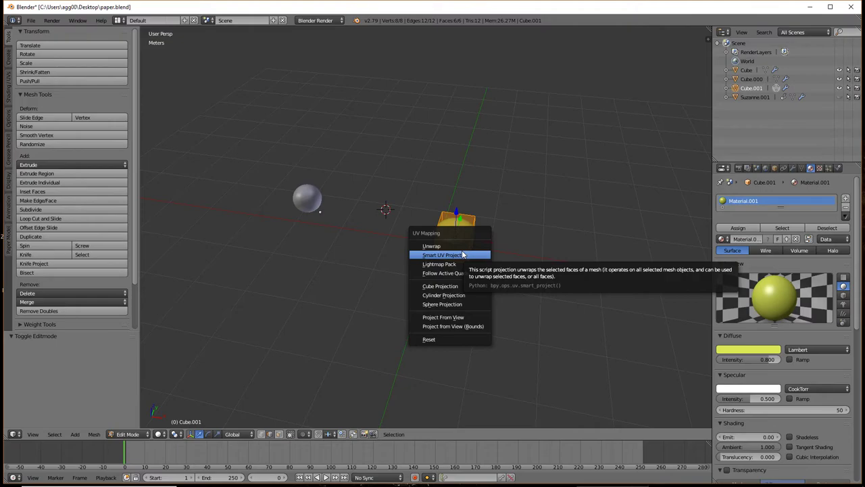
click(463, 254)
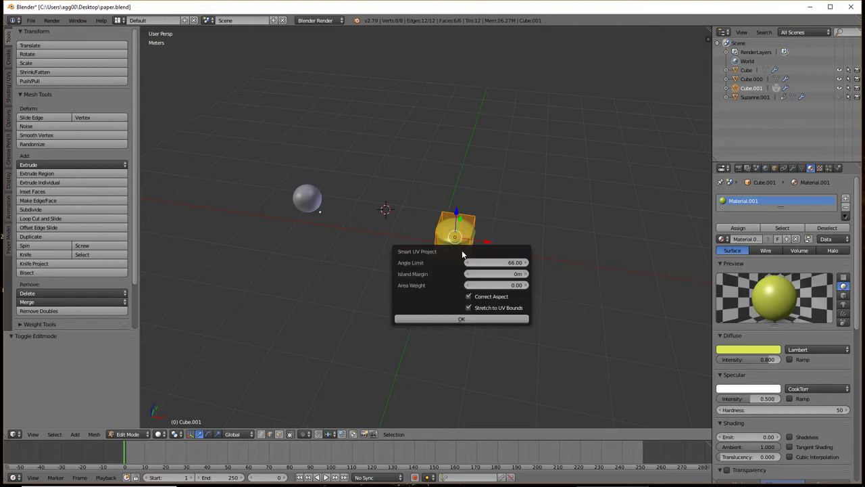
click(434, 319)
drag(712, 29, 708, 29)
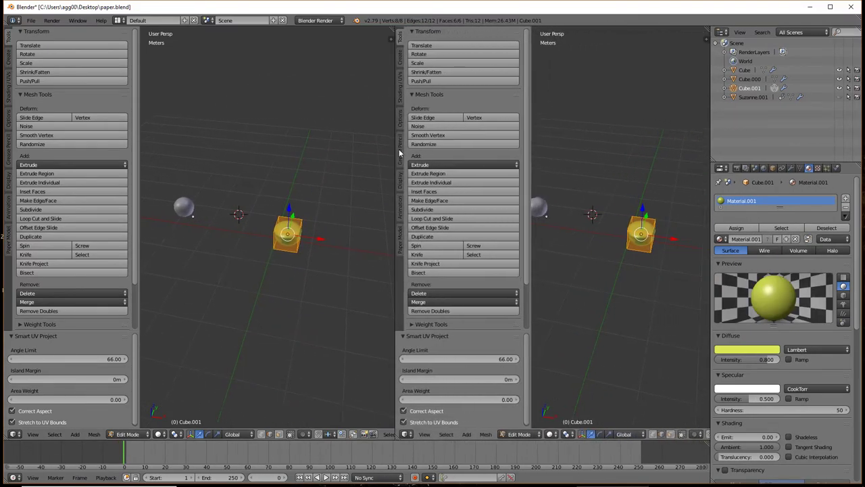
- Split the 3D view and turn the right half into a UV/Image Editor showing the cap's layout
drag(708, 30, 396, 169)
key(t)
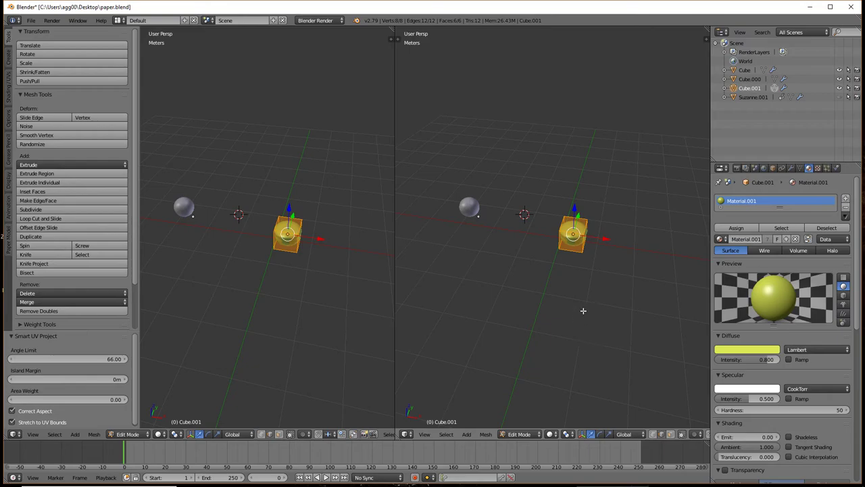
click(406, 435)
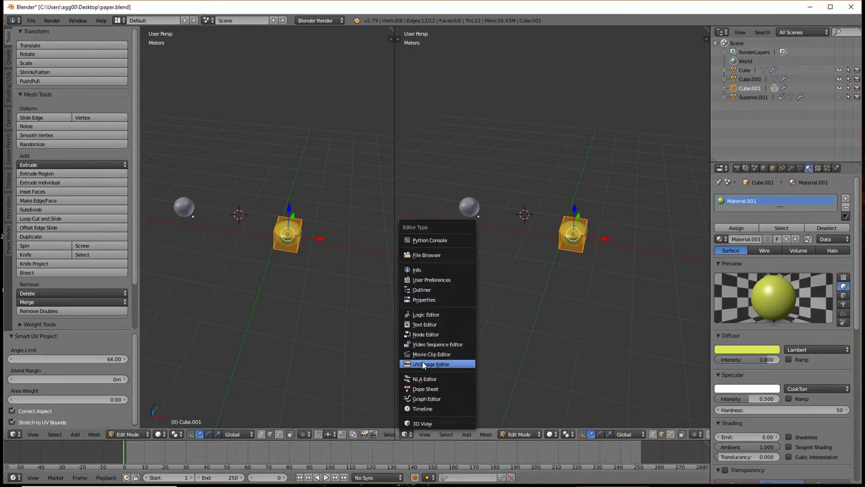
click(425, 364)
click(288, 232)
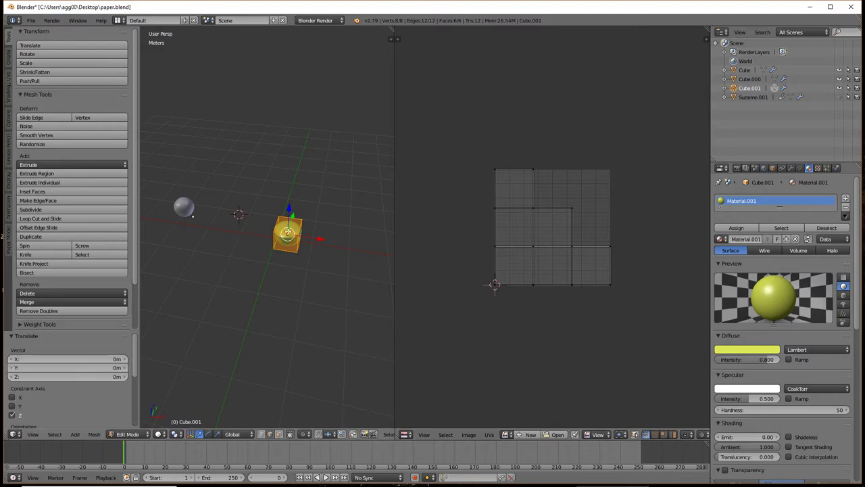
scroll(284, 237, up, 4)
scroll(329, 251, down, 2)
scroll(329, 250, down, 2)
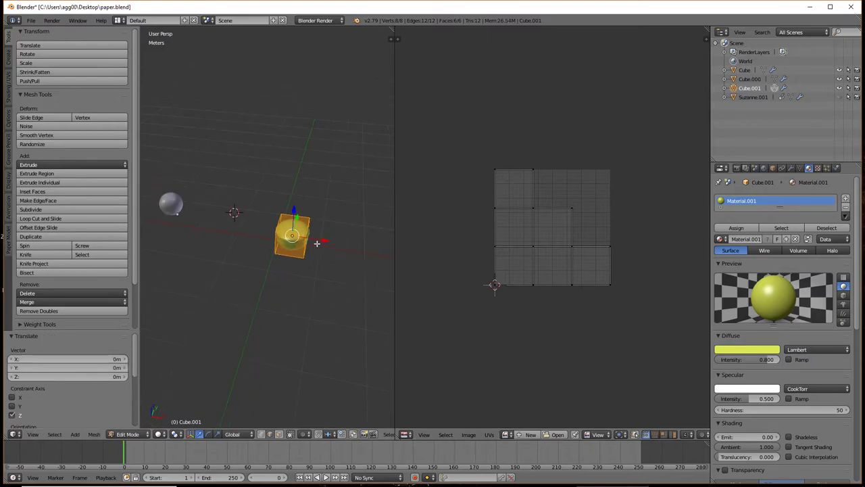
- Return the cap to Object Mode and select the grey sphere
key(Tab)
key(Tab)
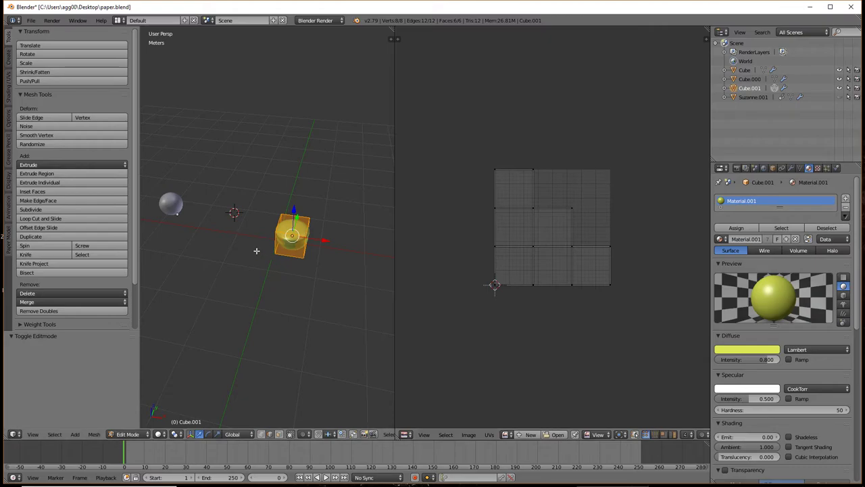
key(Tab)
key(Tab)
key(Tab)
right_click(169, 205)
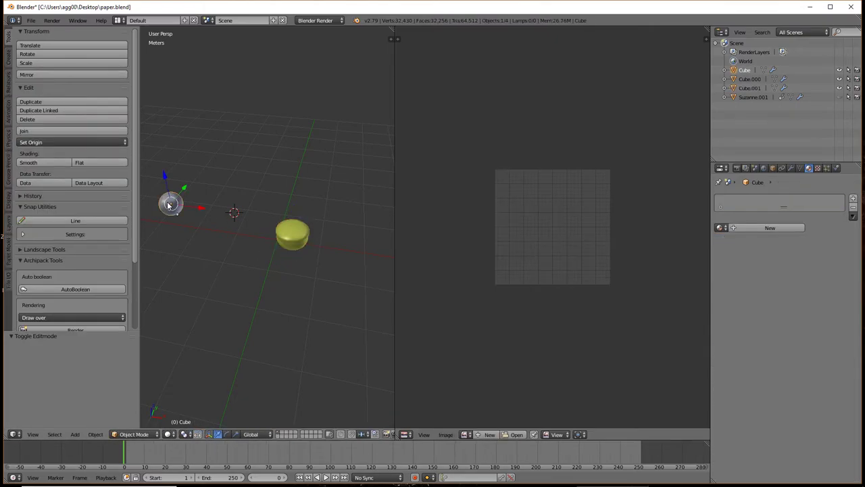
- Inspect the sphere's modifier stack, toggling the subdivision's viewport display off and on
right_click(299, 235)
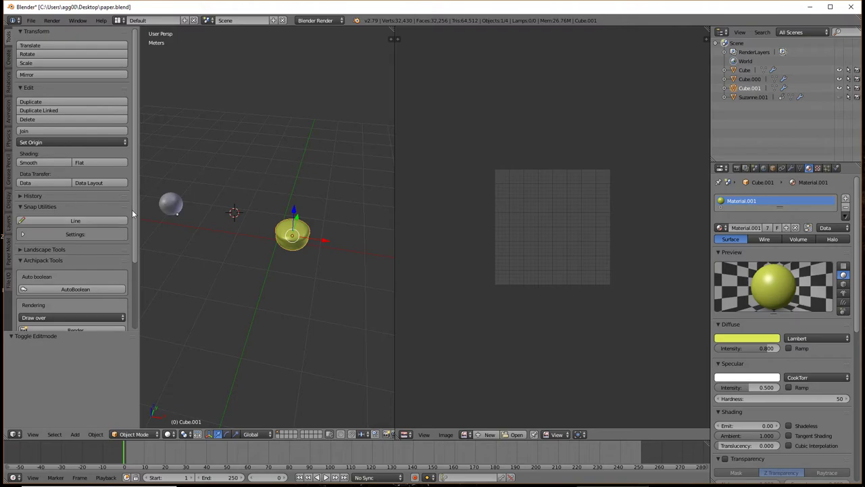
right_click(177, 208)
click(801, 168)
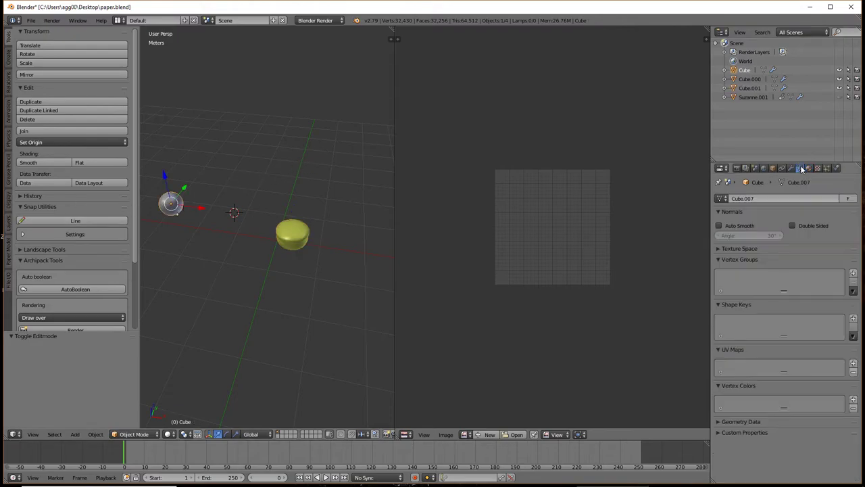
click(794, 169)
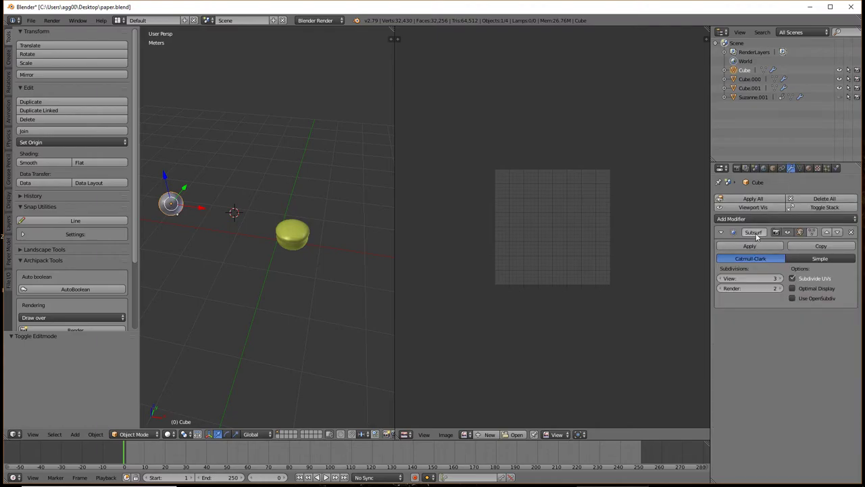
click(788, 233)
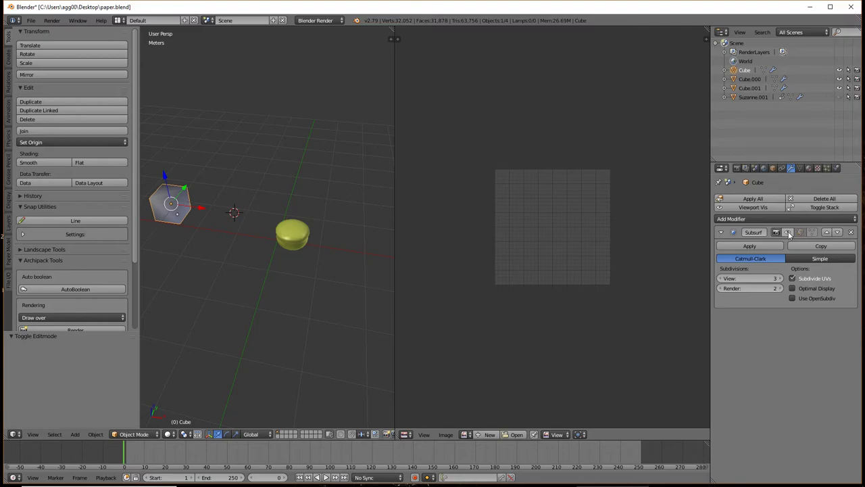
click(788, 232)
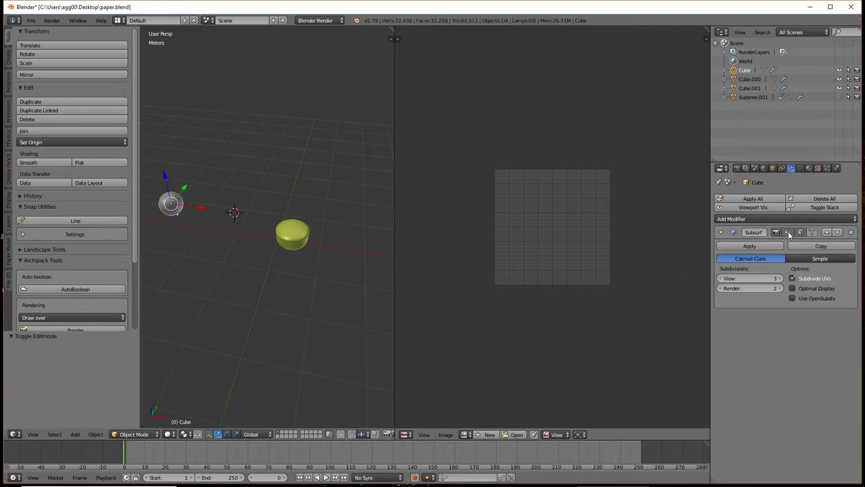
- Transfer the yellow cap's UV maps to the sphere with Make Links
right_click(297, 238)
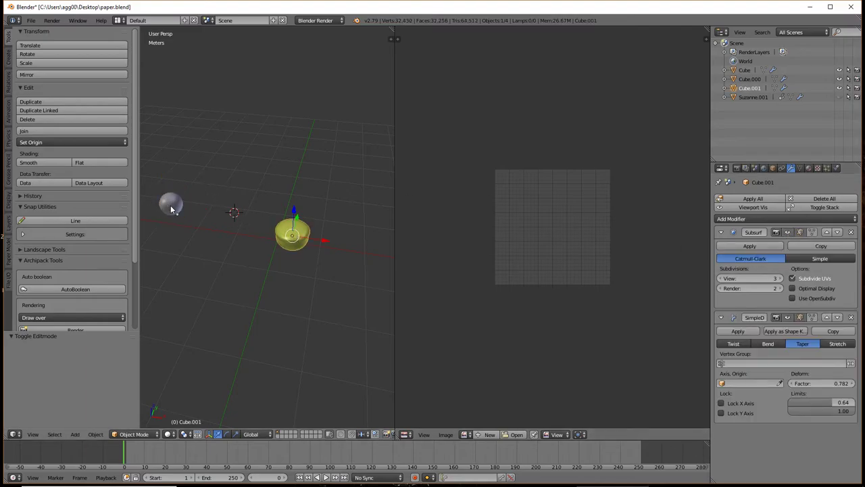
right_click(171, 204)
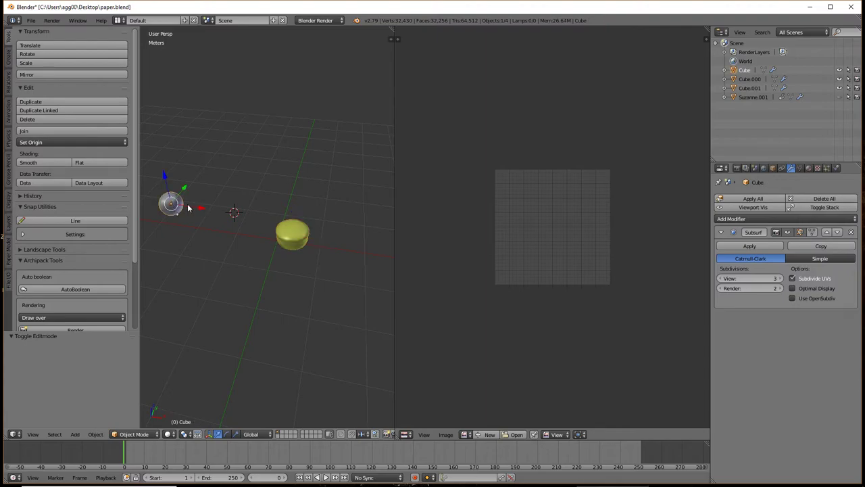
shift+right_click(285, 231)
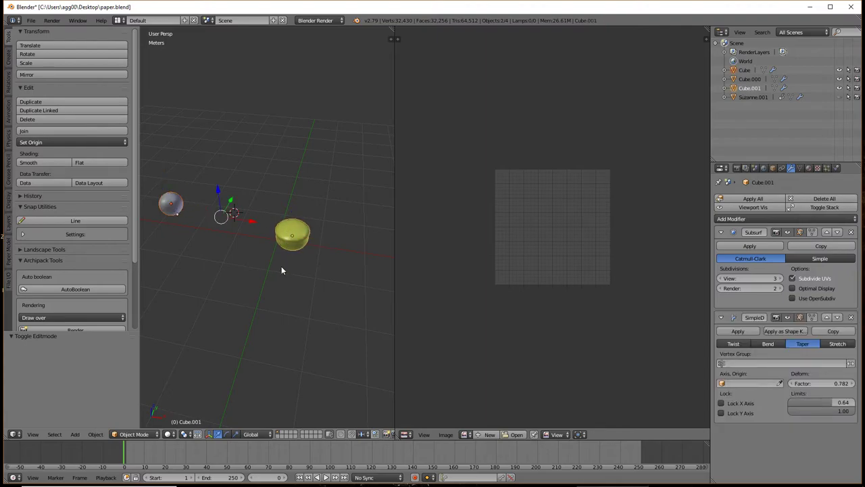
key(ctrl+l)
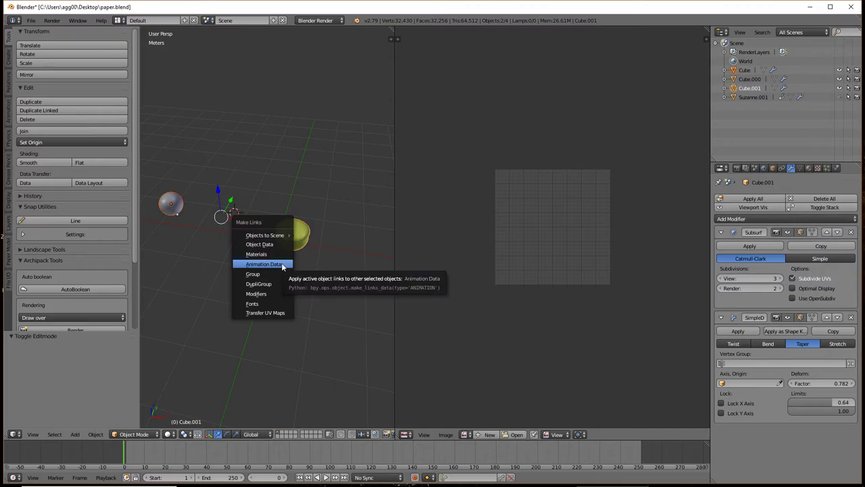
click(269, 312)
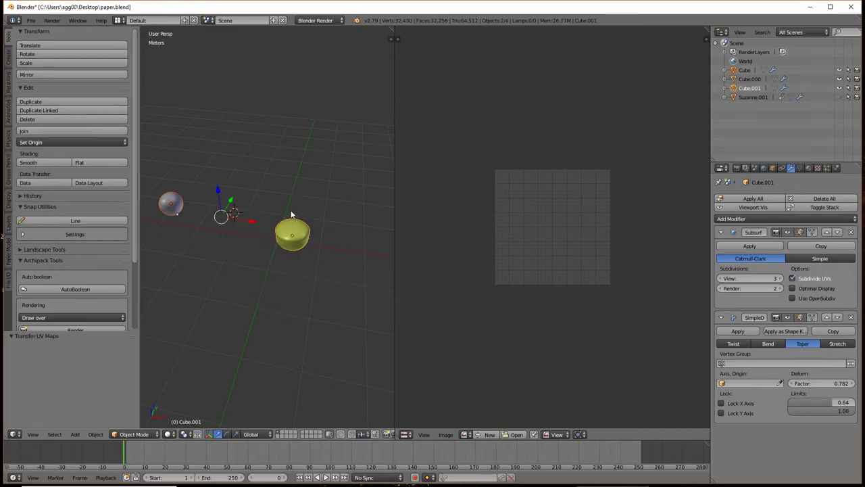
- Select the sphere to view its transferred UV layout in the UV editor
right_click(290, 234)
key(Tab)
key(Tab)
right_click(162, 206)
key(Tab)
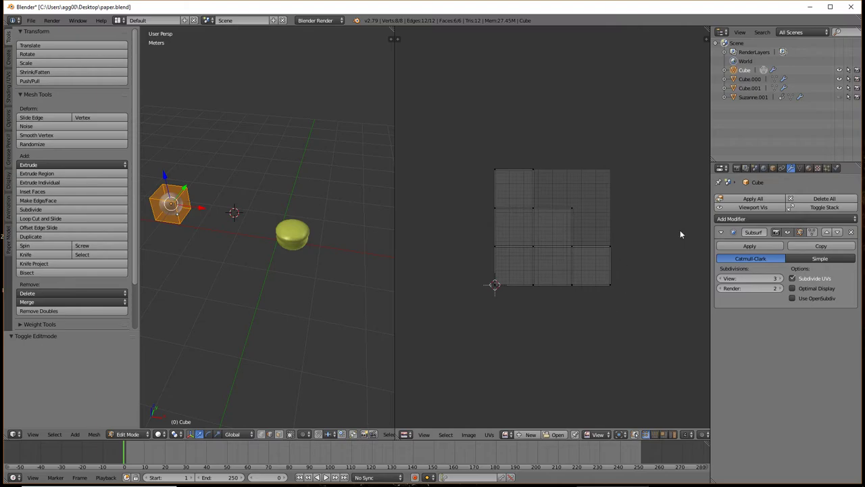
- Check the sphere's UV maps in mesh data, then leave Edit Mode and select the cap
click(800, 168)
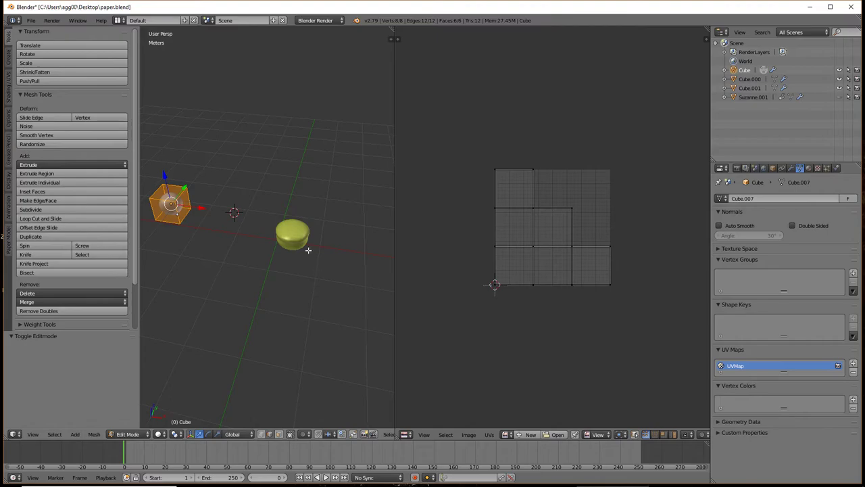
key(Tab)
right_click(290, 235)
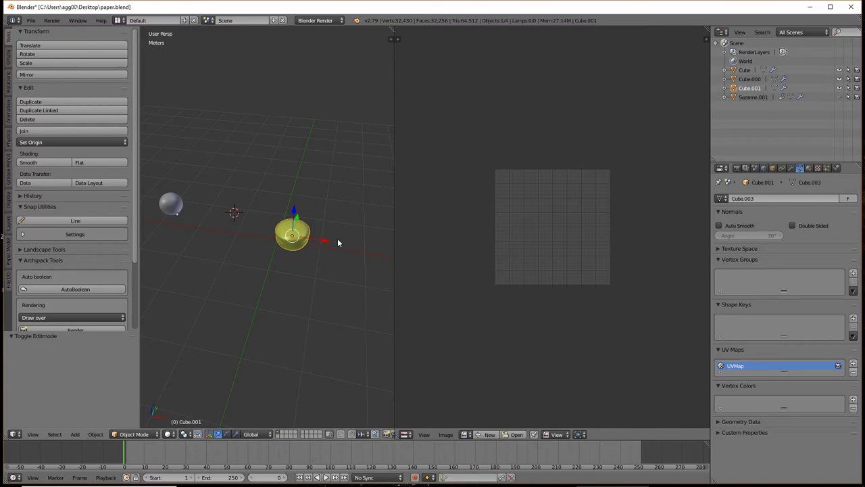
- Join the UV/Image Editor area back into the 3D viewport
right_click(395, 224)
click(396, 225)
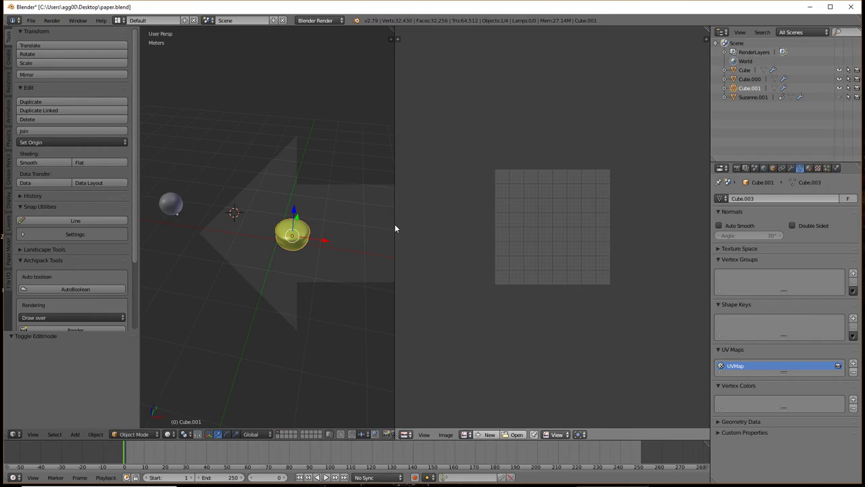
click(424, 225)
scroll(348, 268, up, 2)
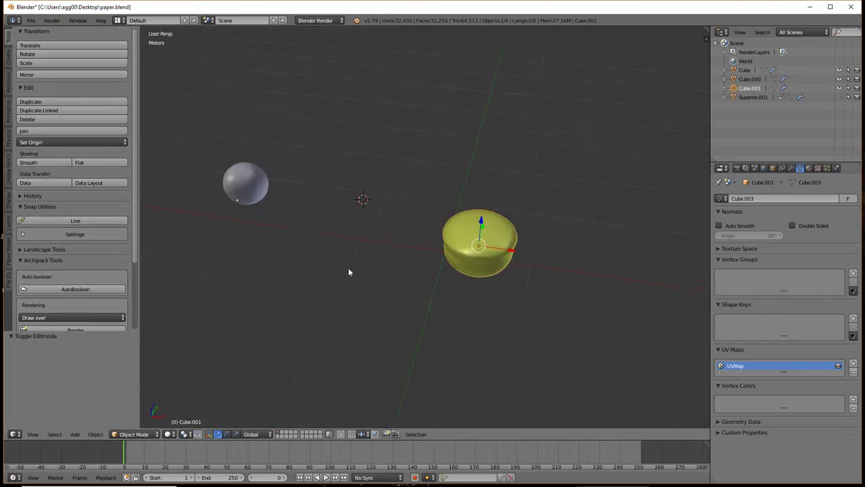
scroll(349, 267, down, 4)
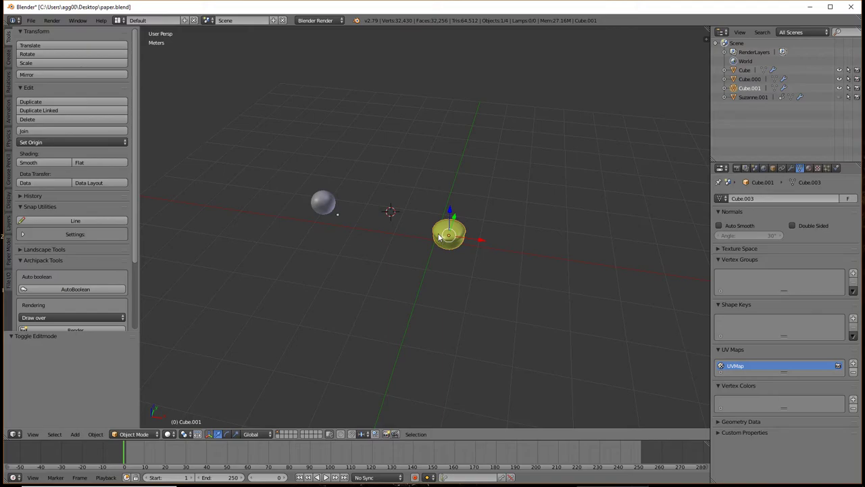
- Delete Cube.000 from the scene via the Outliner
click(30, 21)
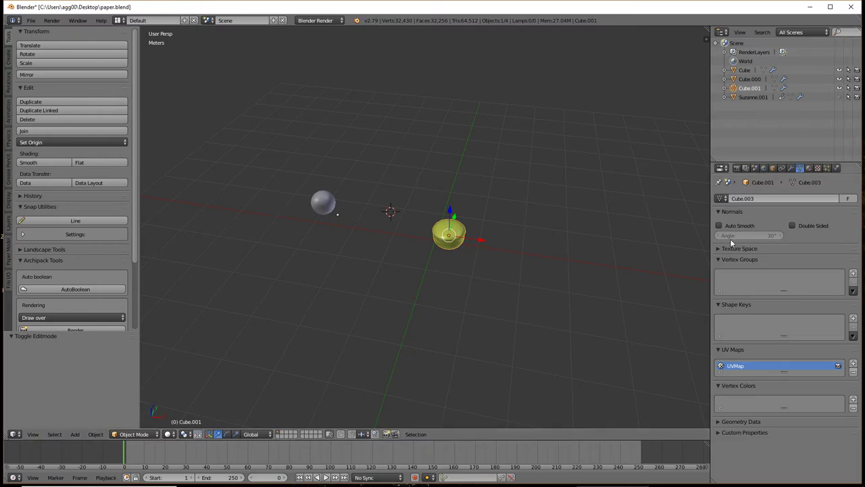
click(750, 80)
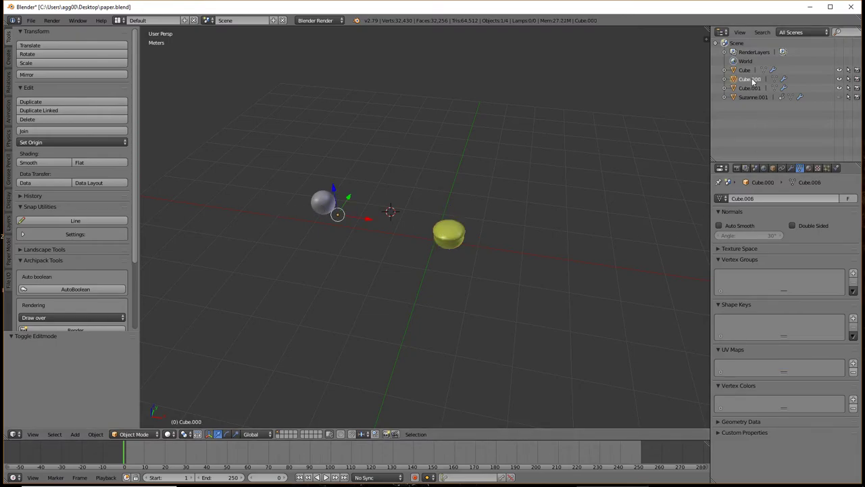
right_click(753, 81)
click(744, 71)
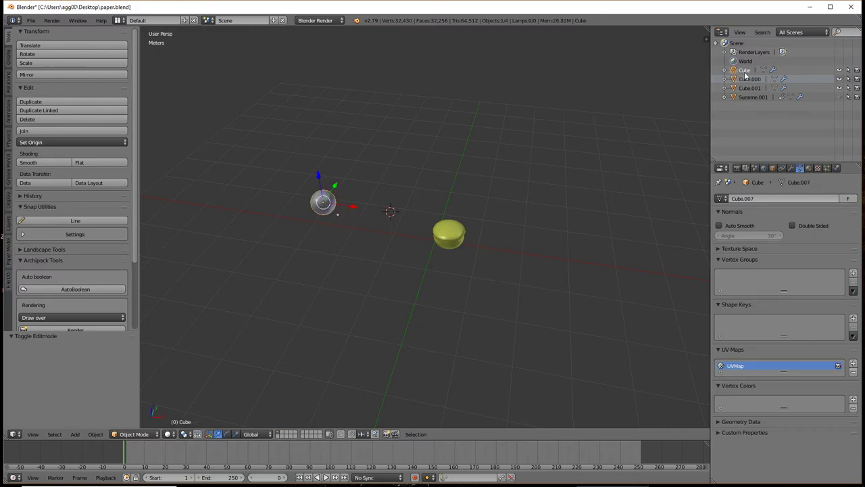
click(745, 81)
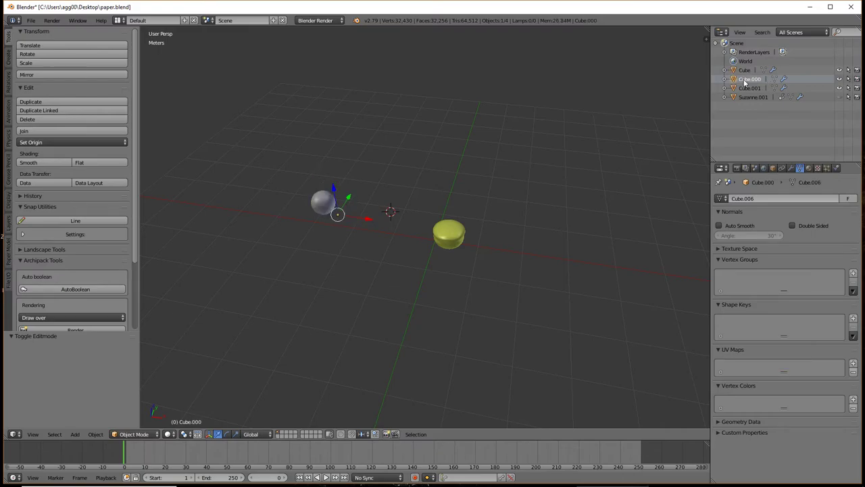
right_click(745, 82)
click(744, 82)
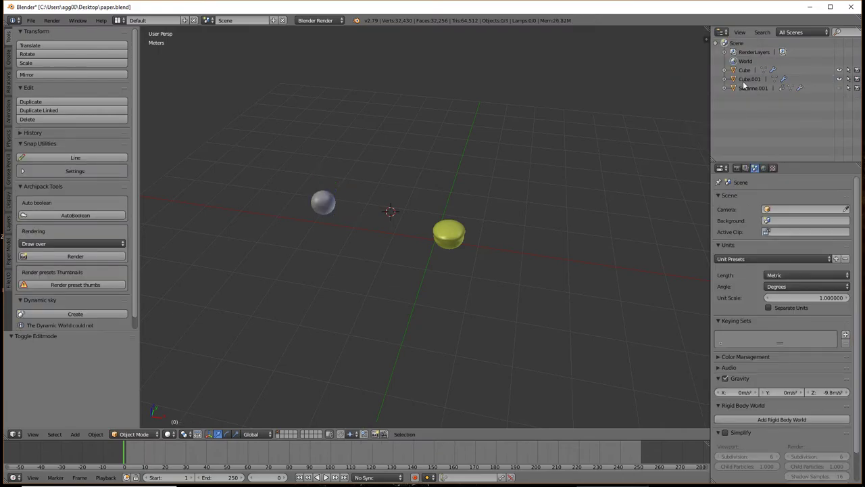
click(746, 88)
click(745, 89)
- Delete Suzanne.001 and select the yellow cap
right_click(744, 90)
click(743, 89)
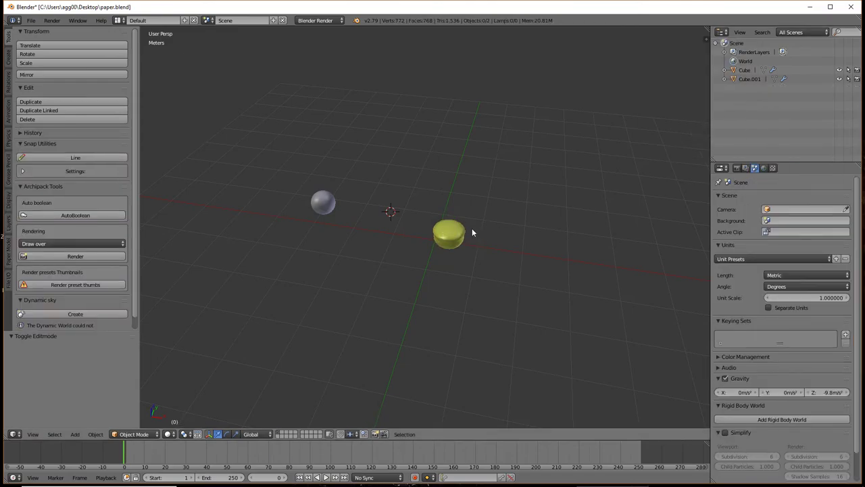
right_click(453, 231)
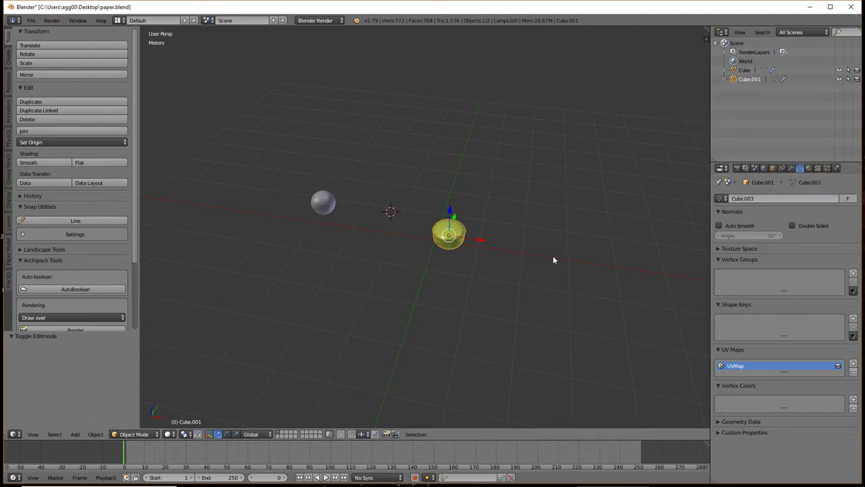
- Split the view into two 3D viewports and give the cap a Col vertex colour layer
drag(705, 32, 342, 87)
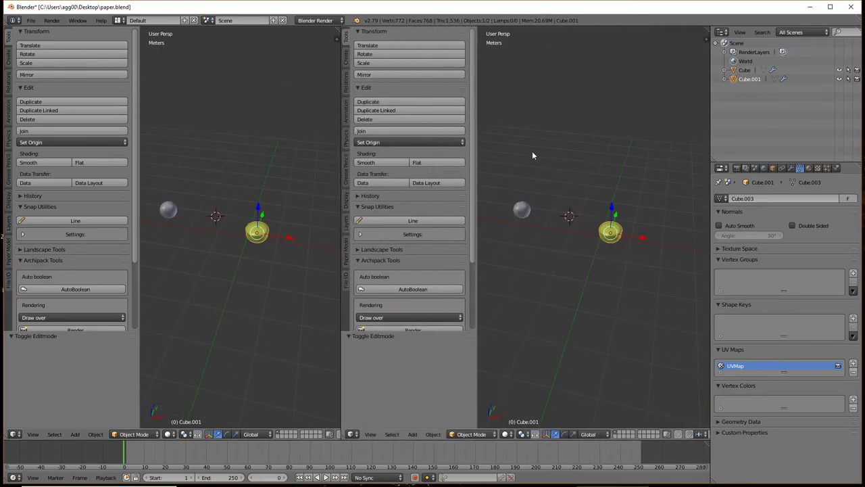
key(v)
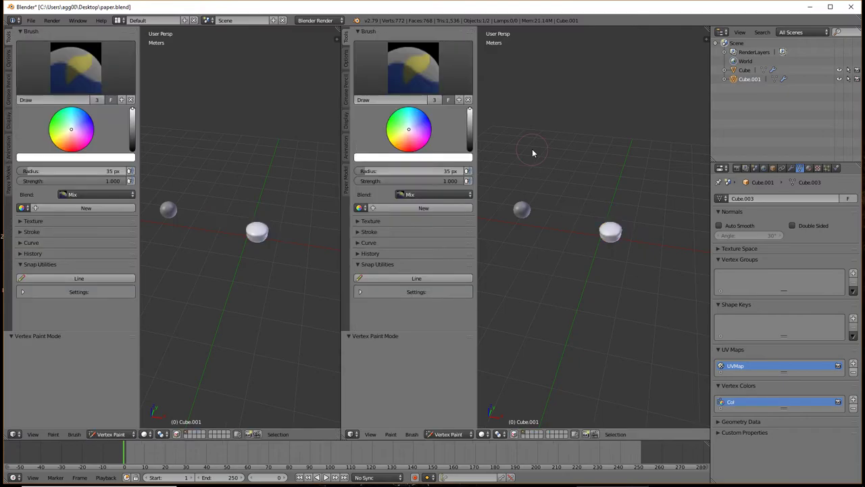
key(v)
key(t)
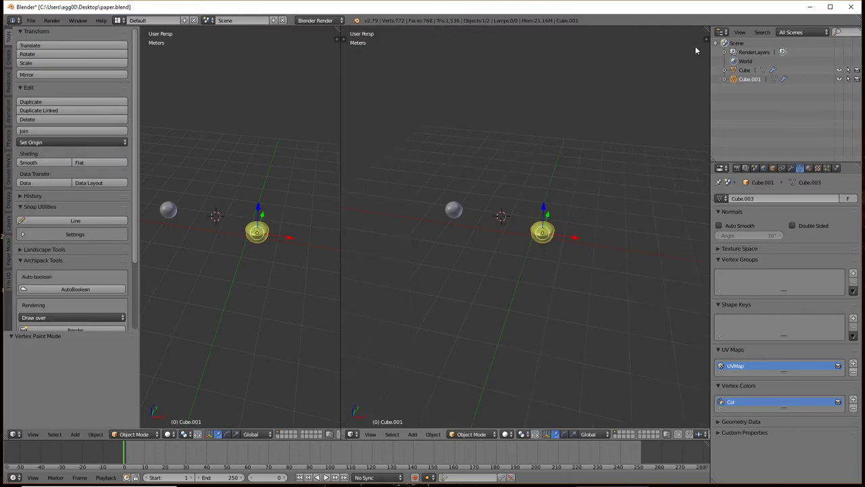
- Restore Blender to a smaller floating window and reposition it
double_click(777, 13)
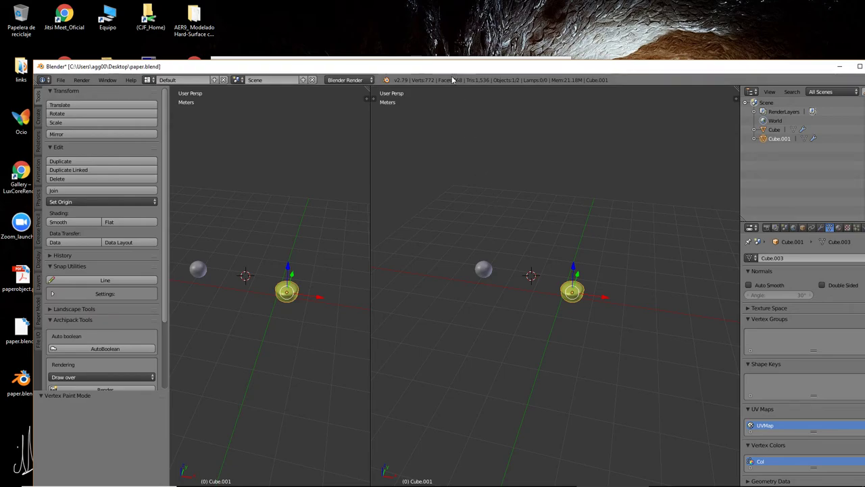
drag(449, 68, 443, 13)
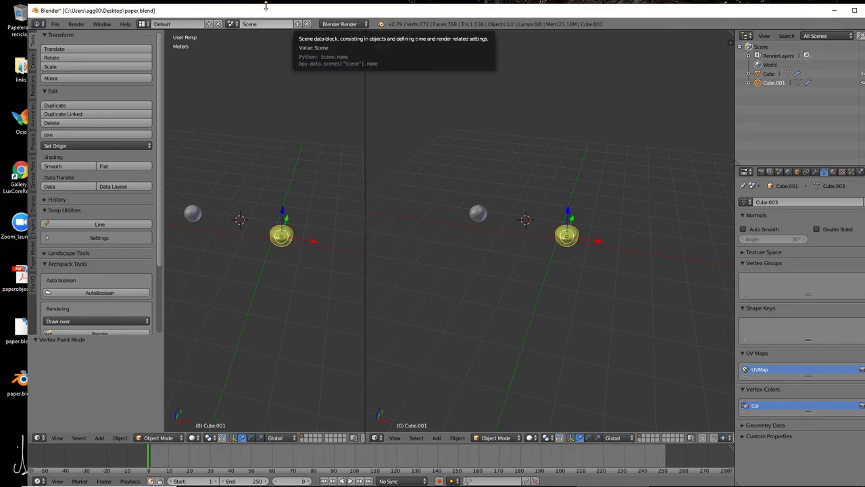
drag(266, 13, 312, 45)
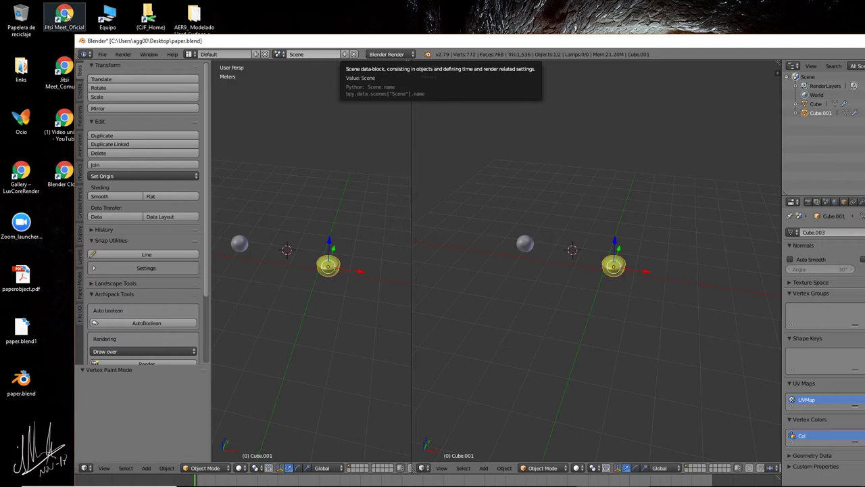
- Browse in File Explorer to the D:\TEXTURAS\STONE folder
double_click(104, 17)
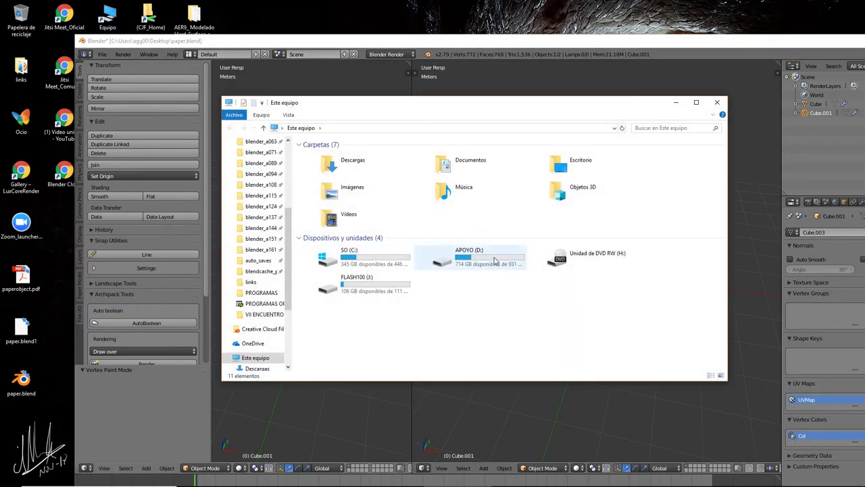
double_click(495, 260)
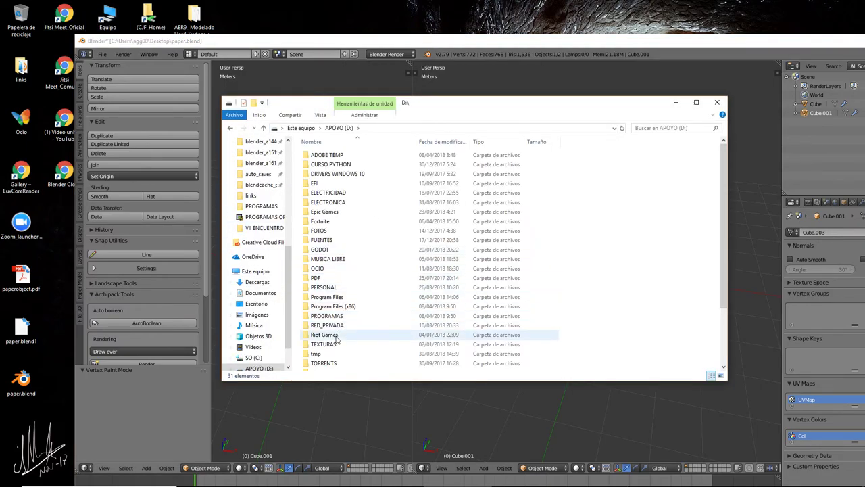
double_click(324, 344)
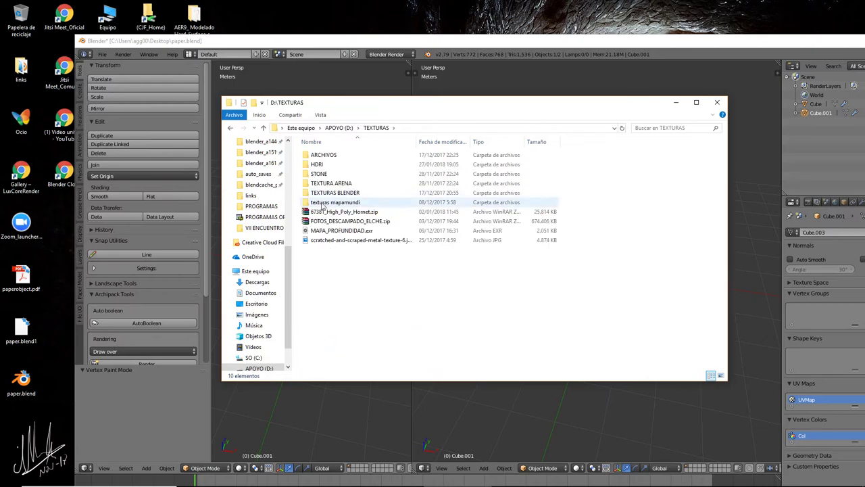
click(324, 187)
double_click(323, 187)
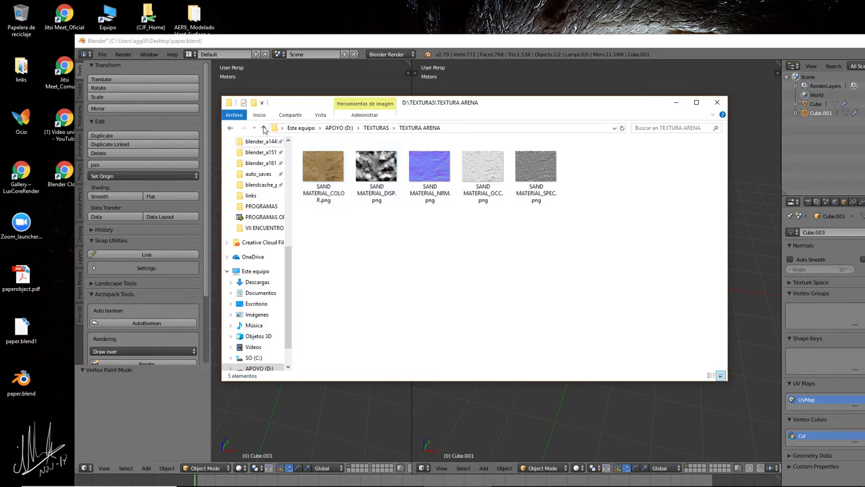
click(263, 128)
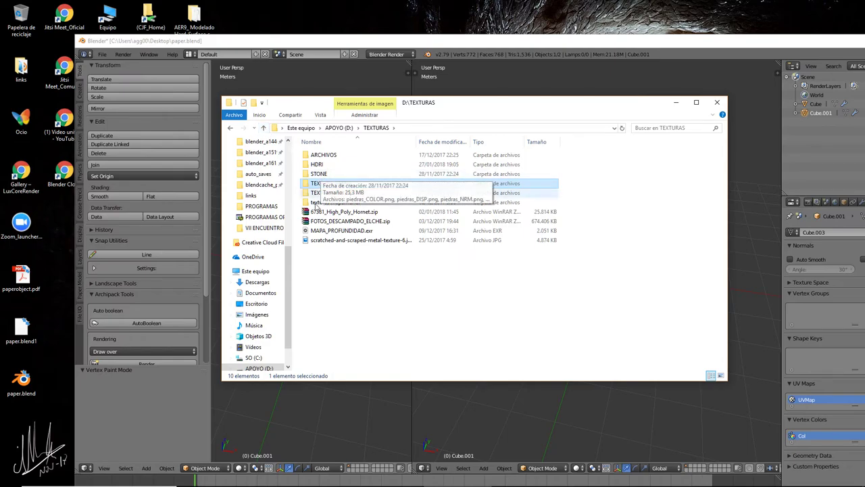
double_click(317, 175)
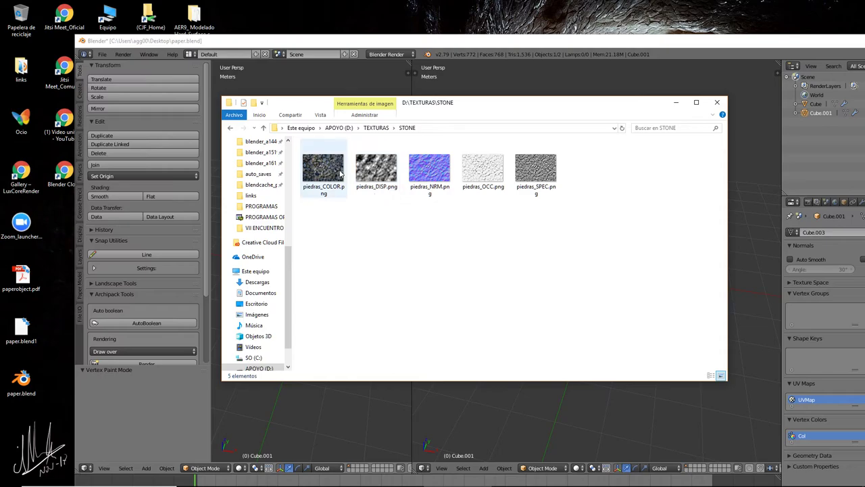
- Preview piedras_COLOR.png and drag it into Blender
click(330, 173)
double_click(330, 173)
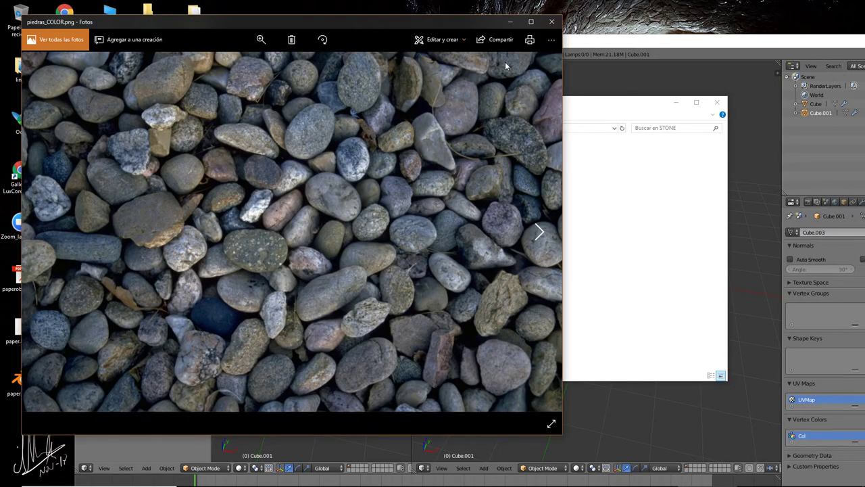
click(552, 22)
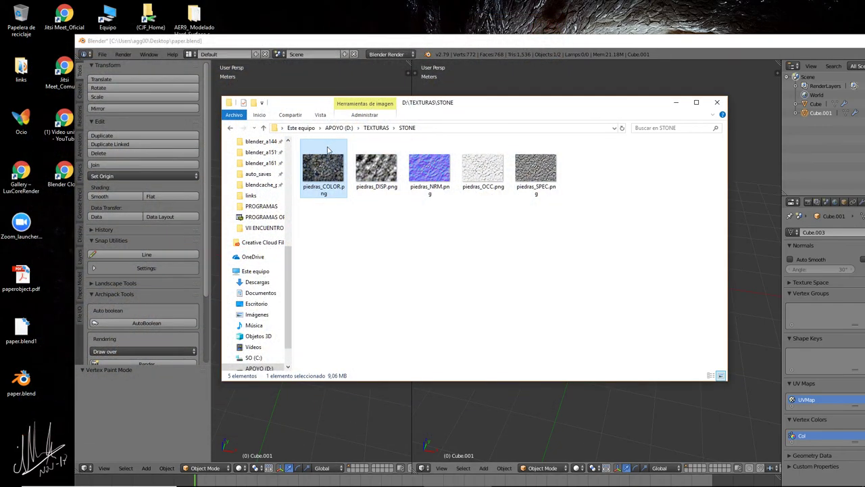
drag(313, 171, 497, 443)
- Close Explorer and maximize the Blender window to fill the screen
click(717, 103)
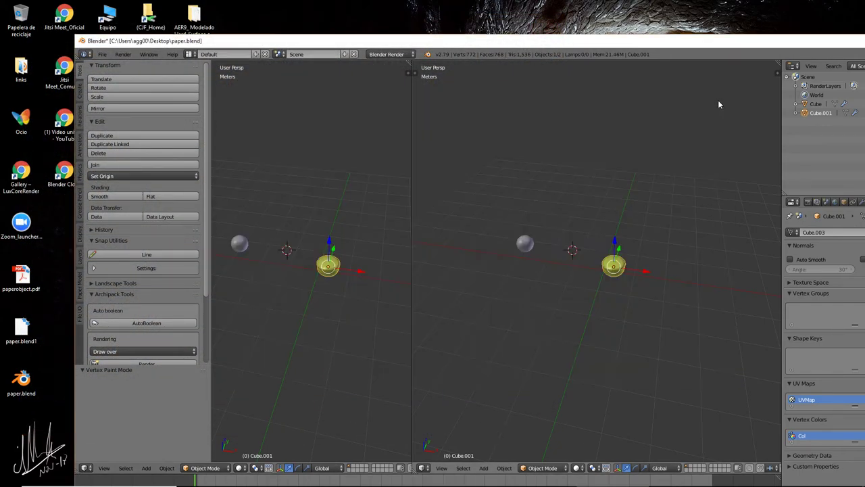
drag(534, 42, 517, 20)
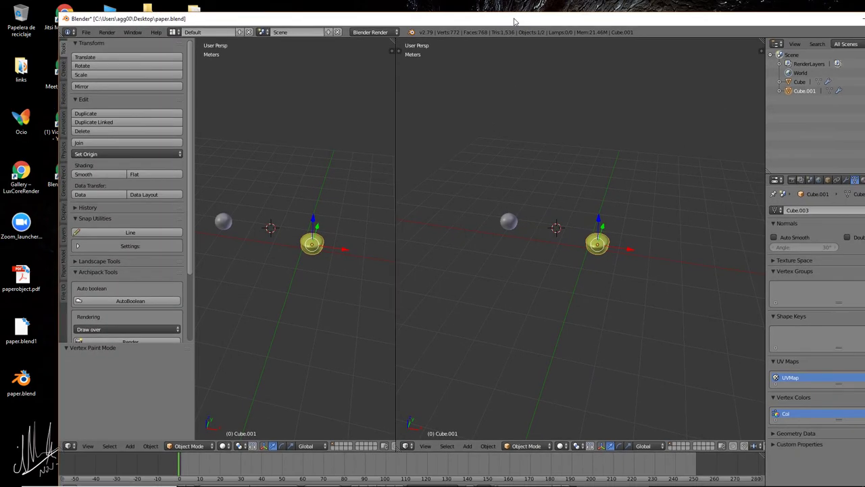
drag(831, 19, 804, 10)
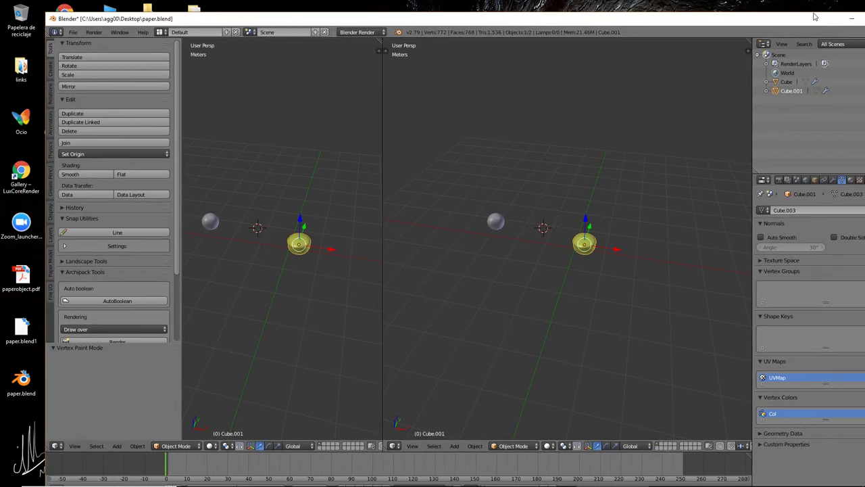
click(857, 9)
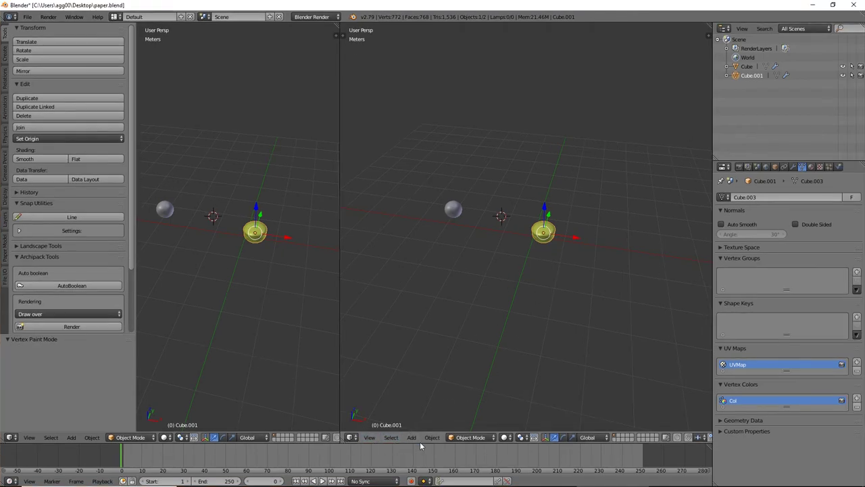
- Show piedras_COLOR.png in a UV/Image Editor on the right and view the cap's UVs in Edit Mode
click(351, 437)
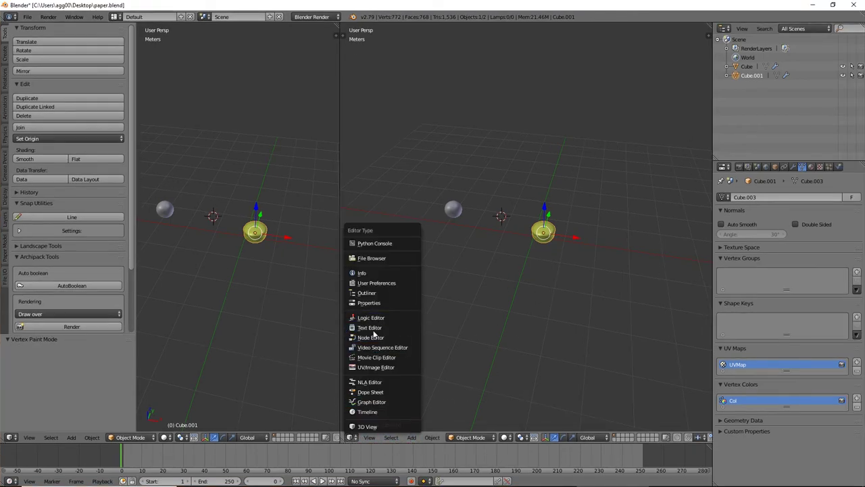
click(370, 367)
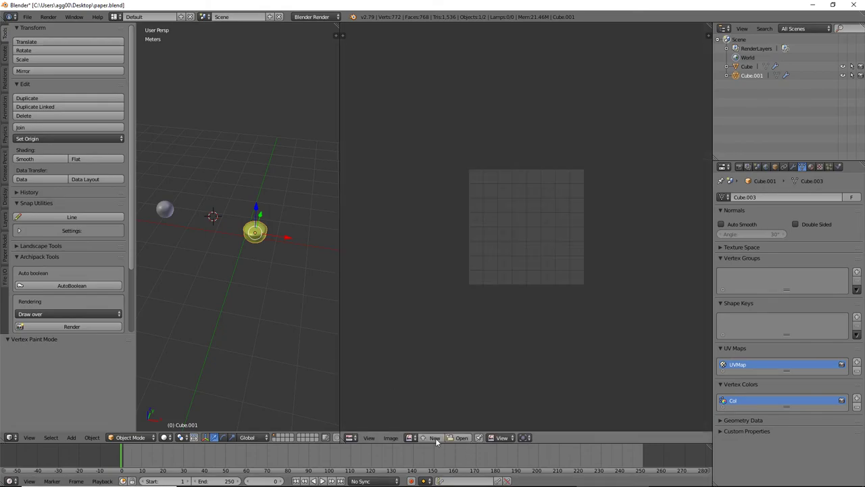
click(411, 438)
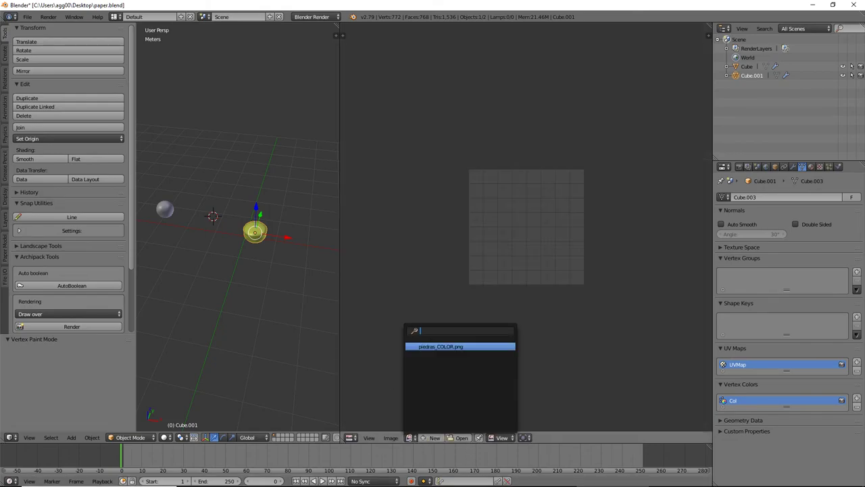
click(429, 347)
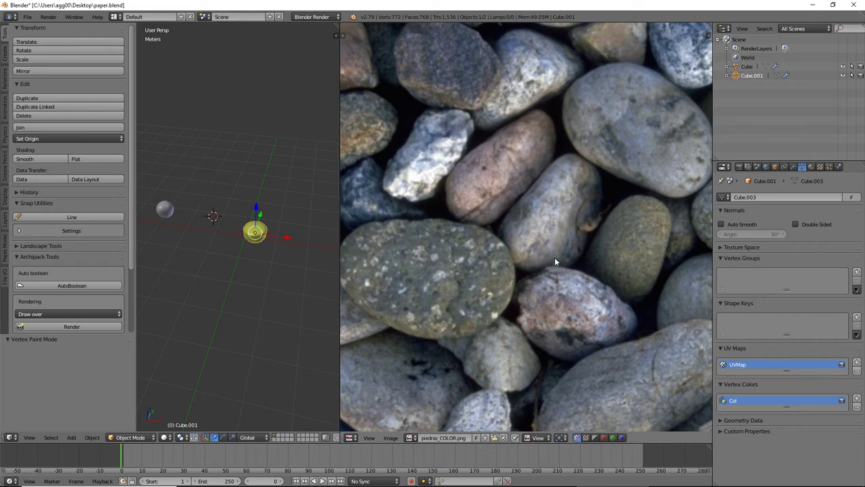
scroll(554, 256, down, 5)
scroll(553, 261, down, 3)
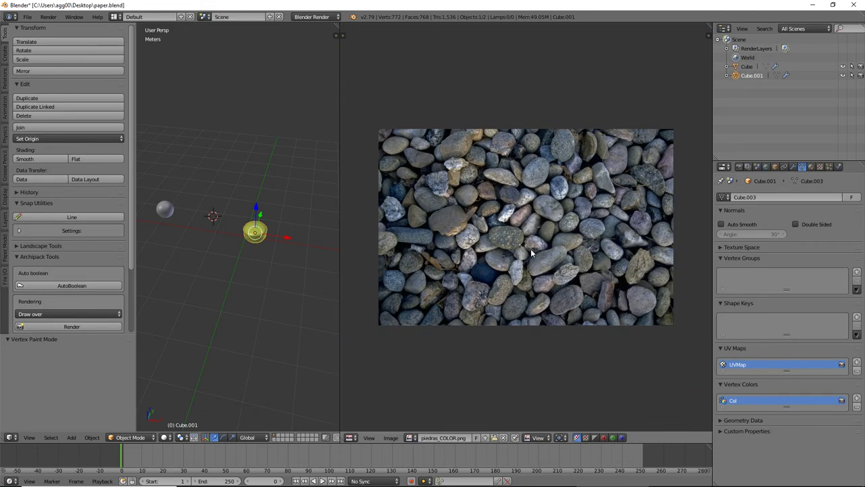
key(Tab)
scroll(534, 225, up, 5)
scroll(534, 224, up, 2)
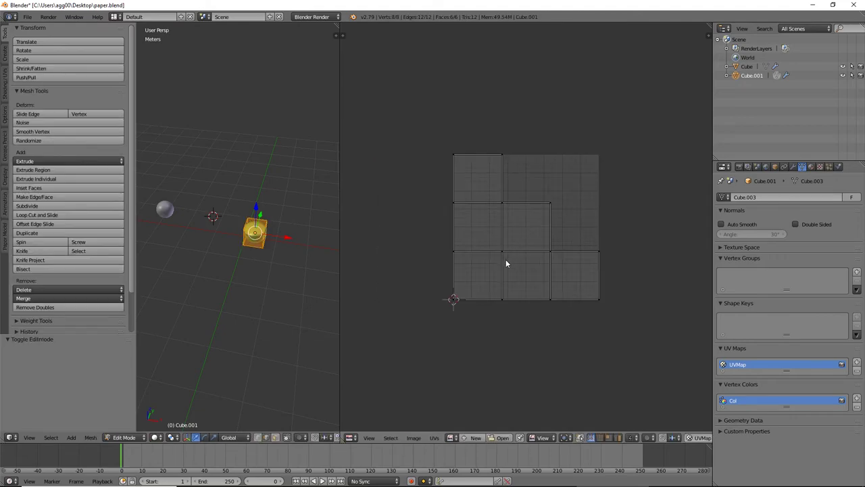
- Assign piedras_COLOR.png to the cap's UVs, return to Object Mode, and use Texture shading
click(451, 438)
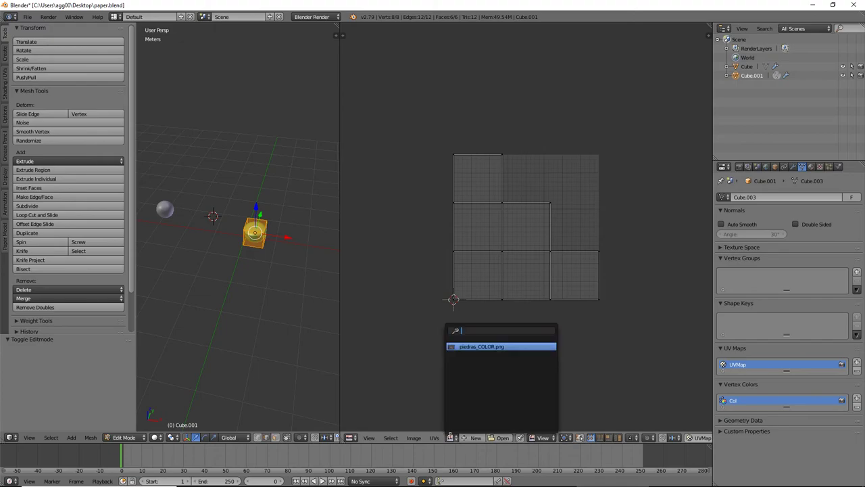
click(471, 345)
scroll(471, 344, down, 6)
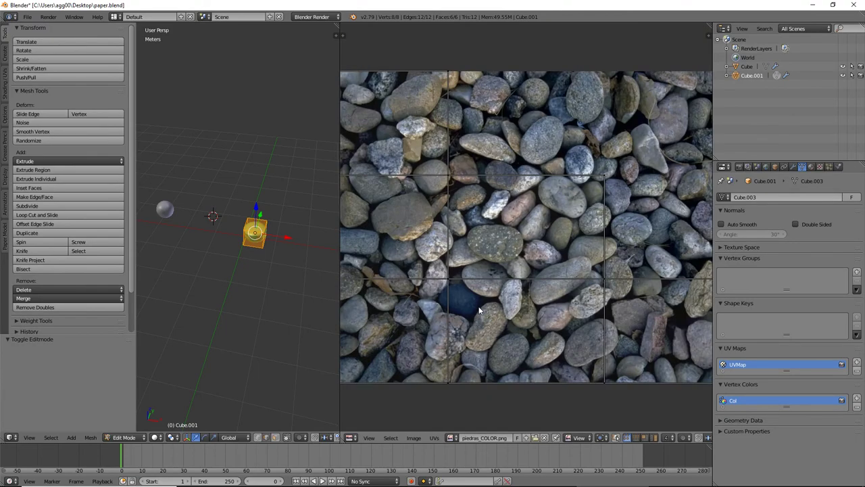
scroll(479, 310, down, 2)
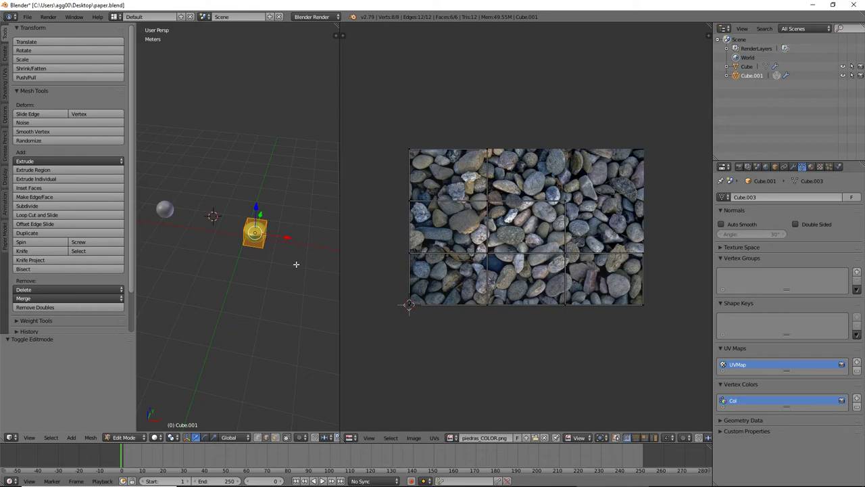
key(Tab)
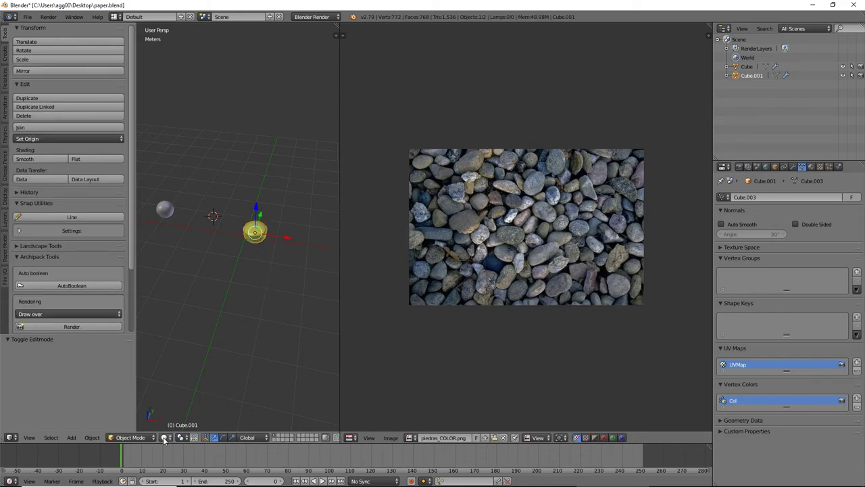
click(165, 437)
click(169, 393)
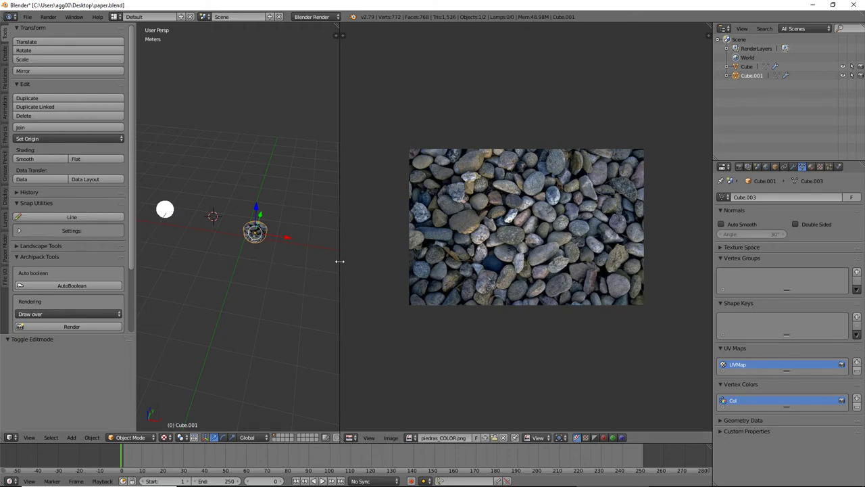
drag(339, 260, 551, 252)
scroll(344, 272, up, 4)
scroll(345, 265, up, 5)
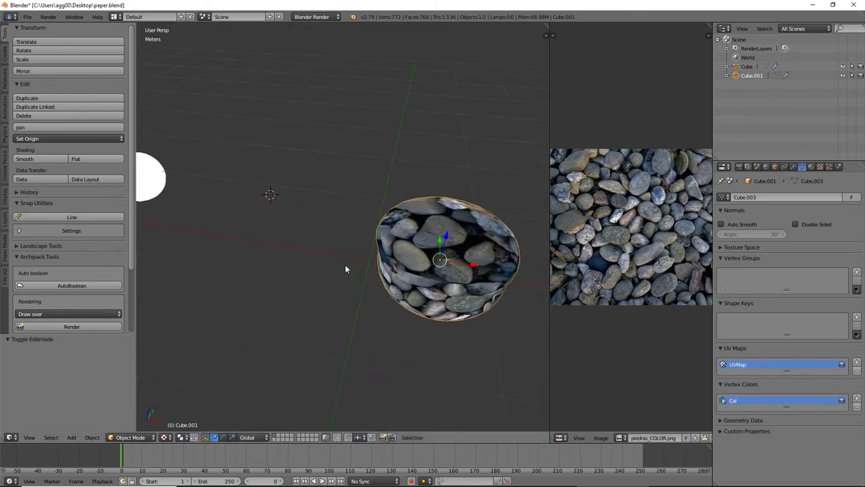
scroll(344, 264, down, 5)
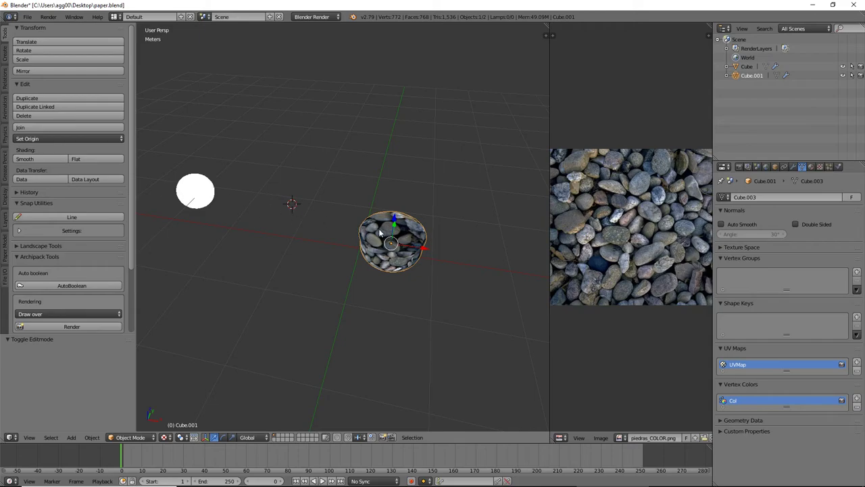
- Make the cap a single-user object and re-unwrap it with Cube Projection
key(u)
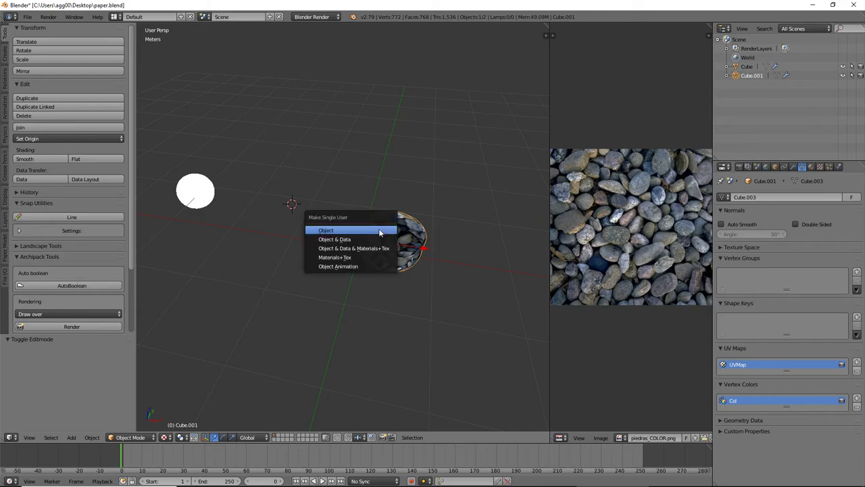
click(378, 232)
key(Tab)
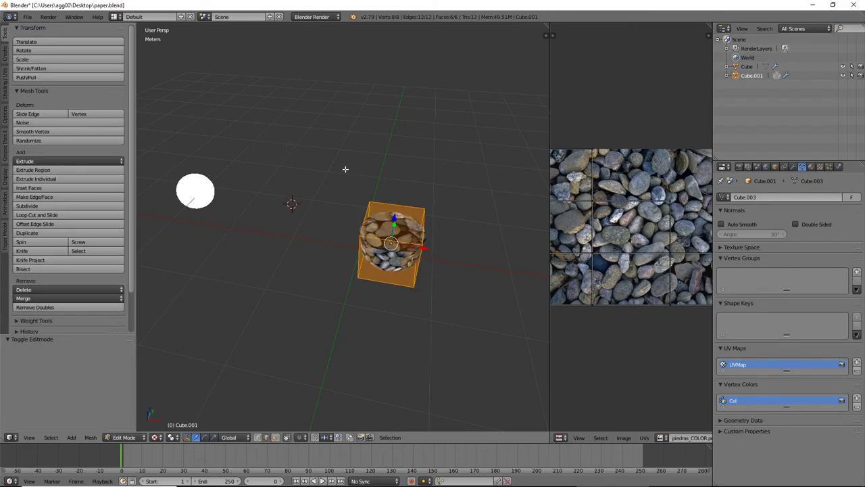
key(u)
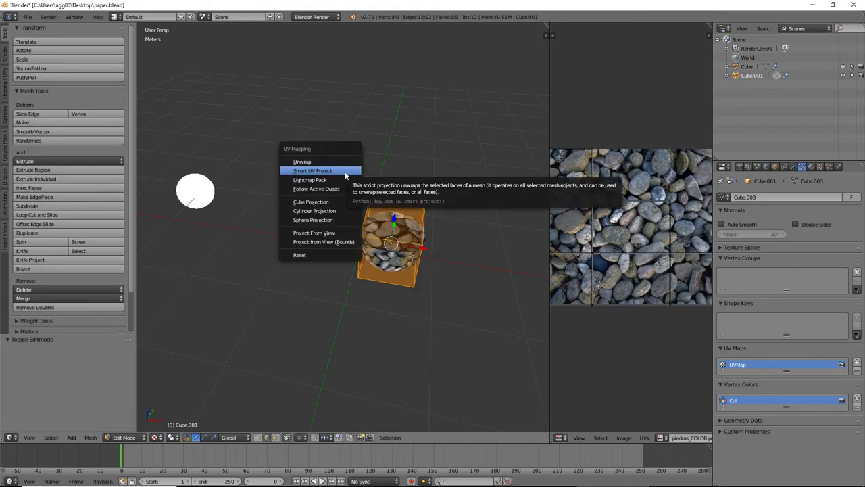
click(323, 201)
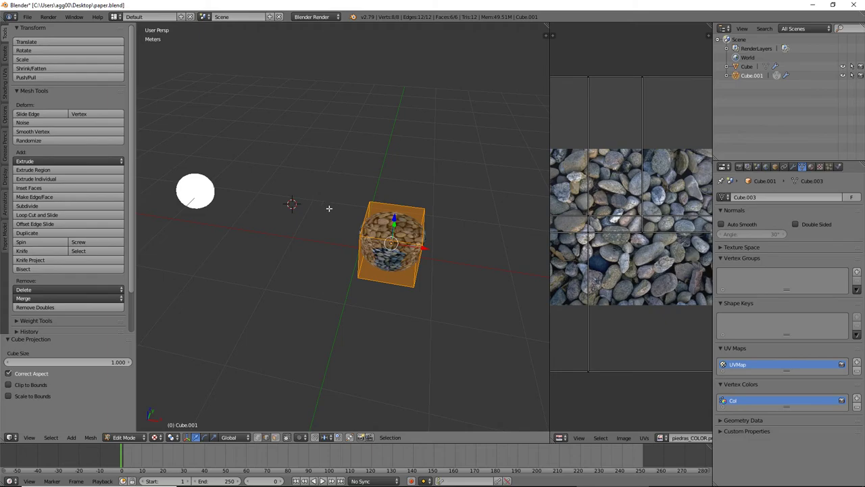
scroll(387, 265, down, 5)
scroll(386, 265, up, 10)
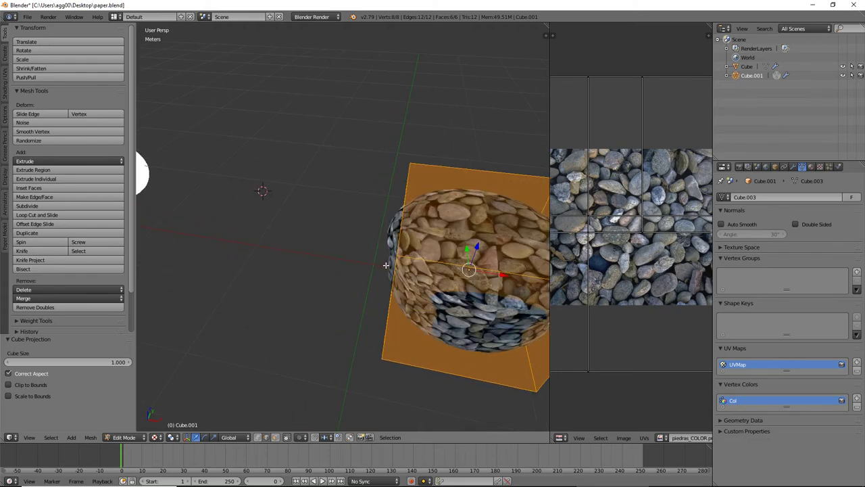
scroll(396, 297, down, 5)
right_click(396, 297)
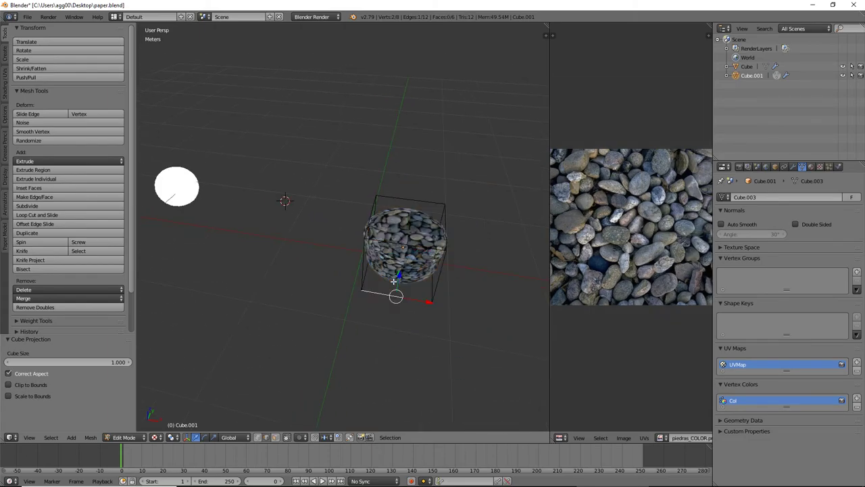
key(Tab)
- Widen the image view and move the white object to the right
scroll(375, 282, down, 3)
mouse_move(376, 282)
middle_down()
mouse_move(424, 225)
mouse_move(419, 197)
mouse_move(344, 277)
mouse_move(317, 275)
middle_up()
scroll(344, 276, up, 1)
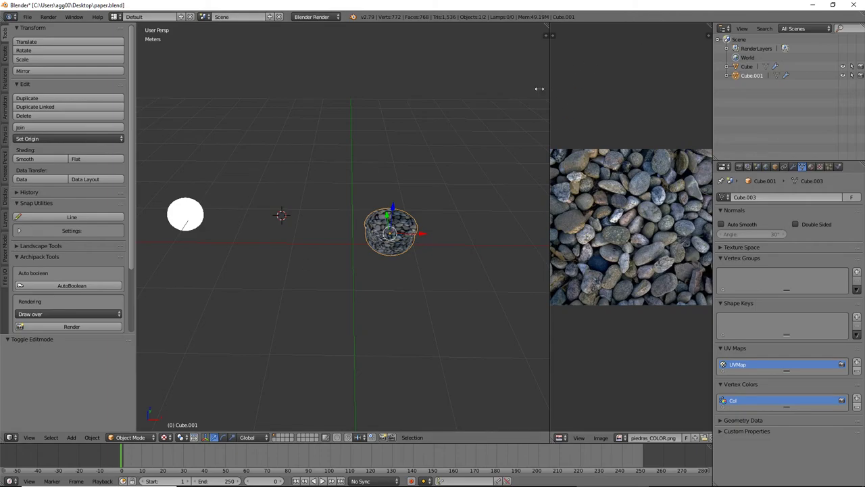
drag(549, 90, 471, 102)
right_click(162, 217)
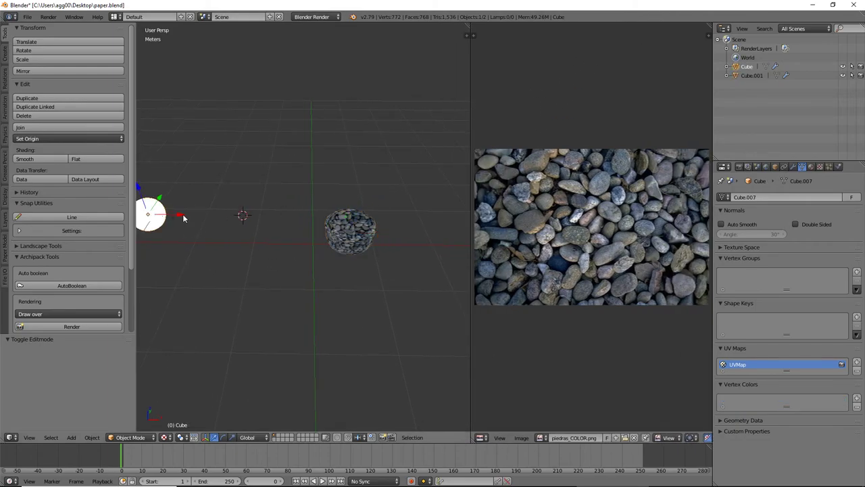
drag(183, 217, 266, 221)
- Reset the last move's offset and delete the white object
click(227, 221)
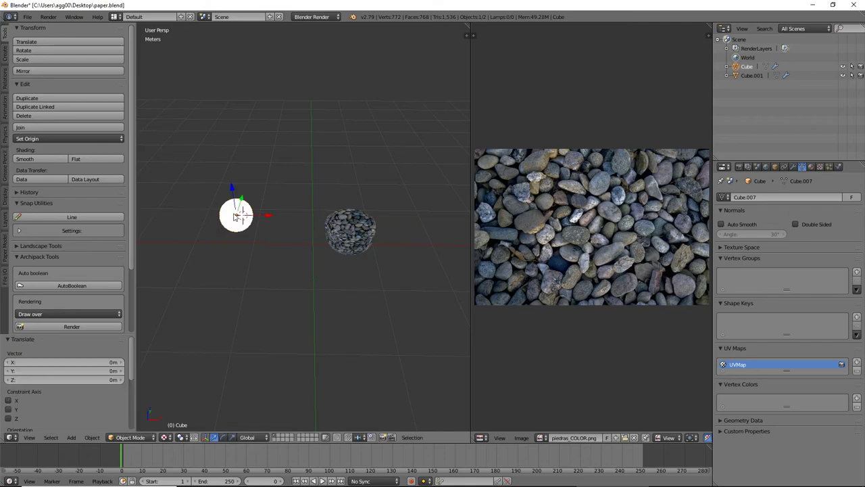
right_click(330, 232)
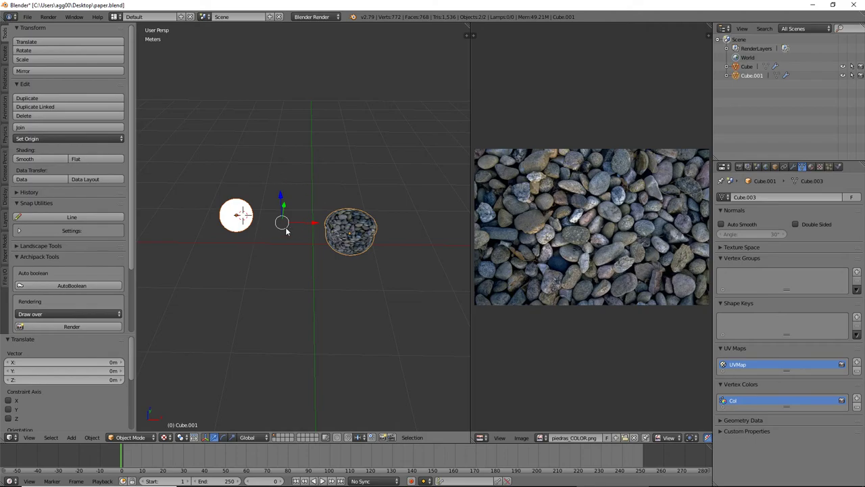
right_click(230, 213)
key(Delete)
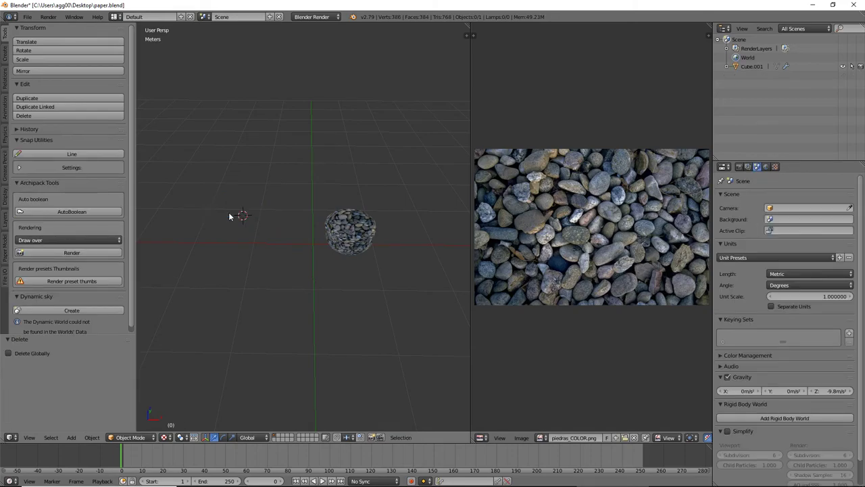
- Add a Suzanne monkey head and scale it down
key(shift+a)
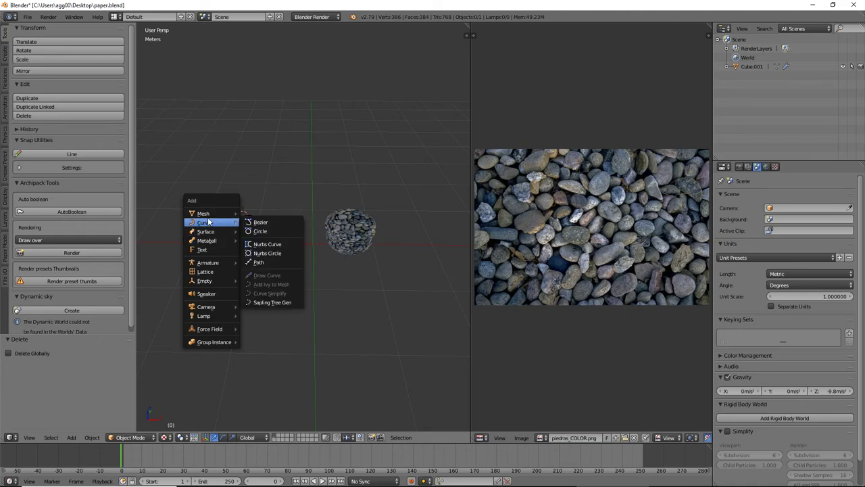
mouse_move(204, 213)
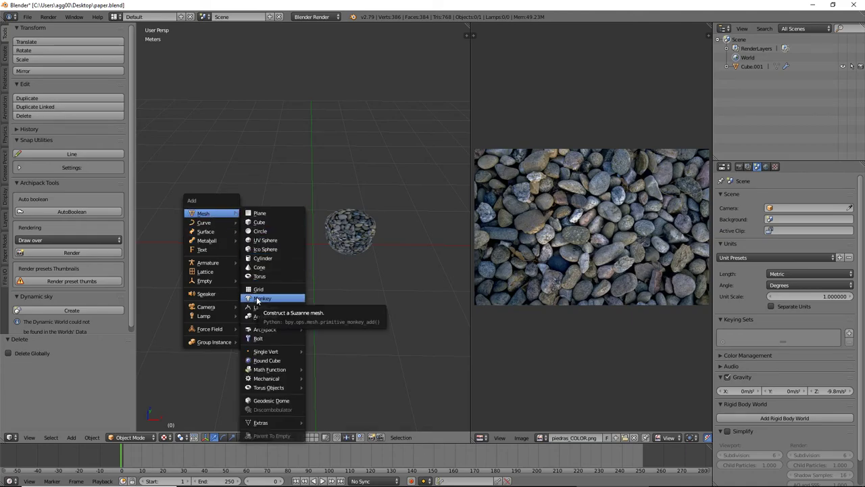
click(257, 299)
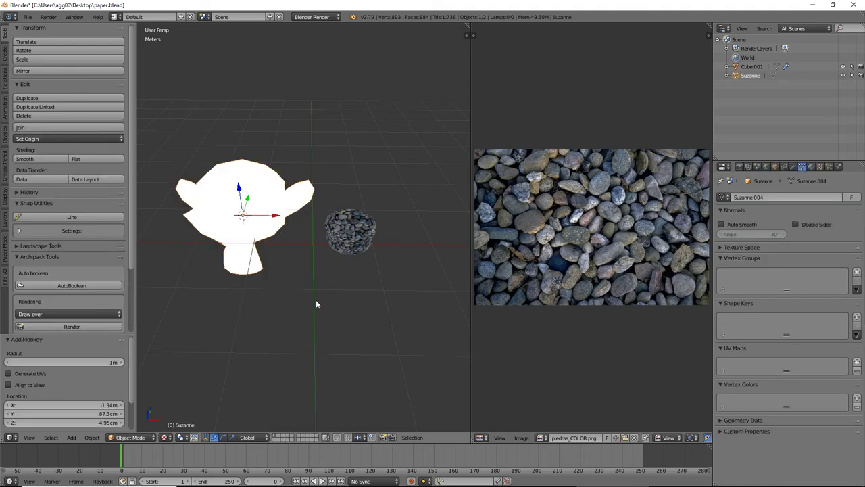
key(s)
click(267, 252)
key(Tab)
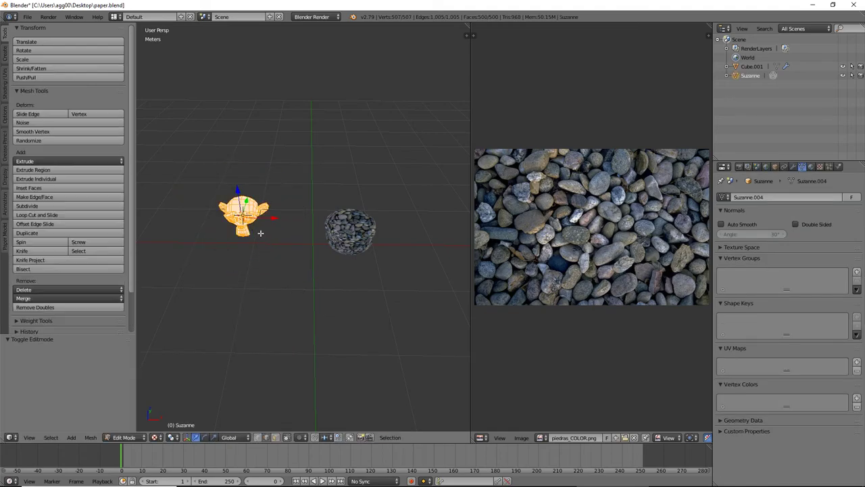
key(Tab)
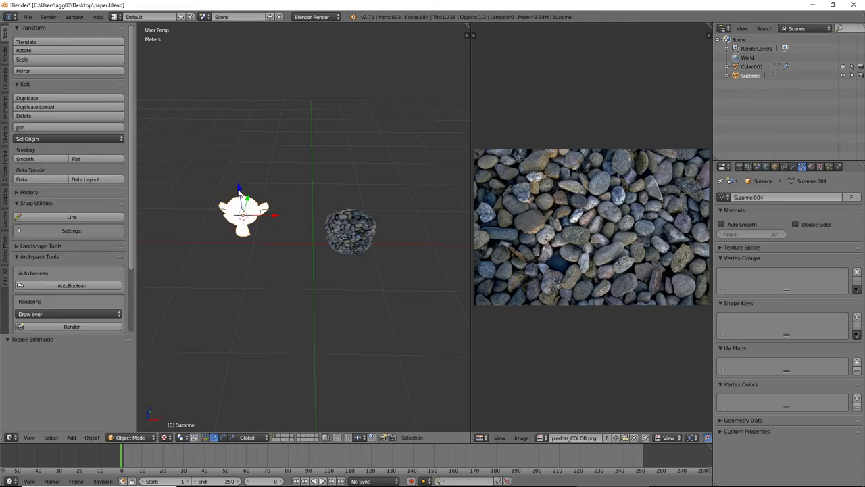
- Raise the monkey along the Z axis
key(g)
key(z)
click(238, 183)
key(Tab)
mouse_move(271, 297)
middle_down()
mouse_move(288, 267)
mouse_move(284, 278)
mouse_move(317, 252)
middle_up()
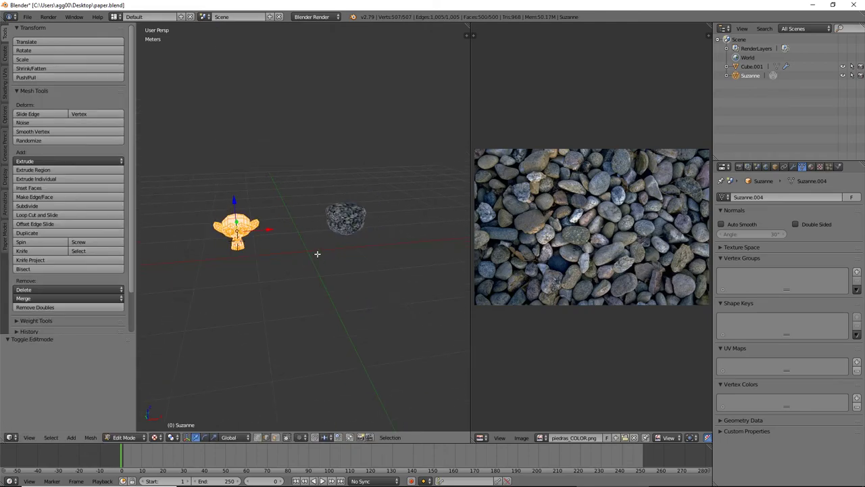
key(Tab)
- Lift the monkey 70.4 cm along Z, leaving the cap in place, and enter Edit Mode
right_click(342, 223)
key(ctrl+z)
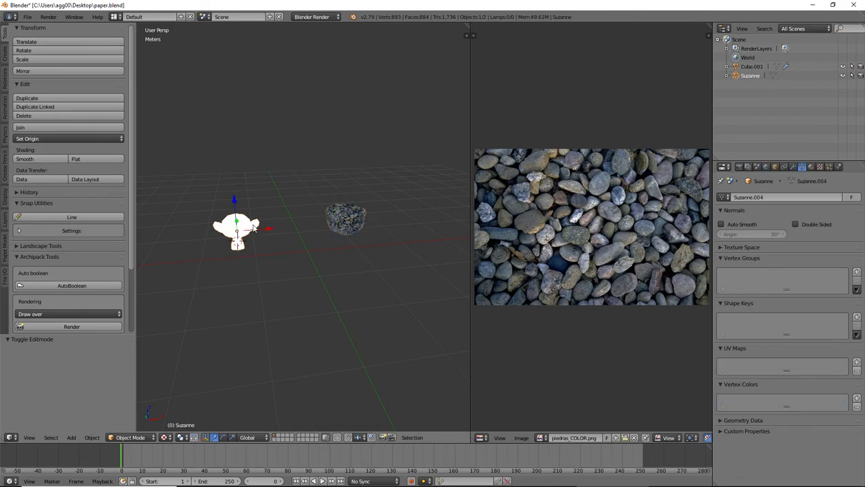
right_click(351, 223)
key(g)
key(z)
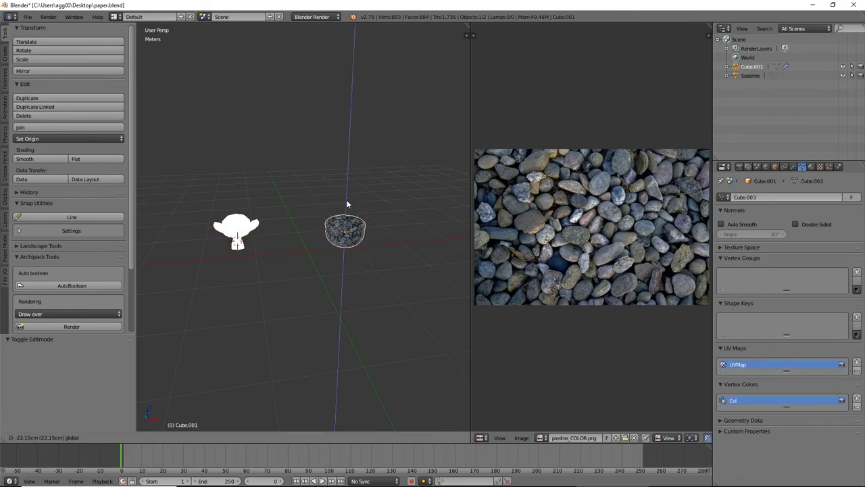
key(Return)
right_click(223, 226)
key(g)
key(z)
key(Return)
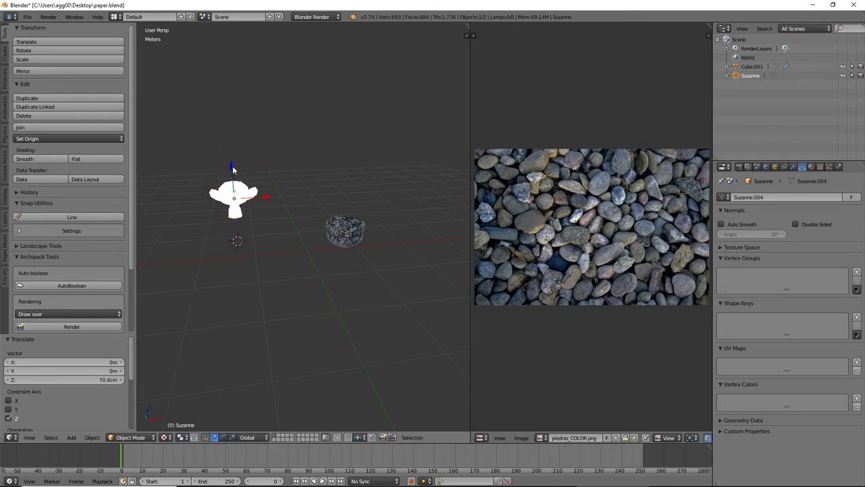
key(Tab)
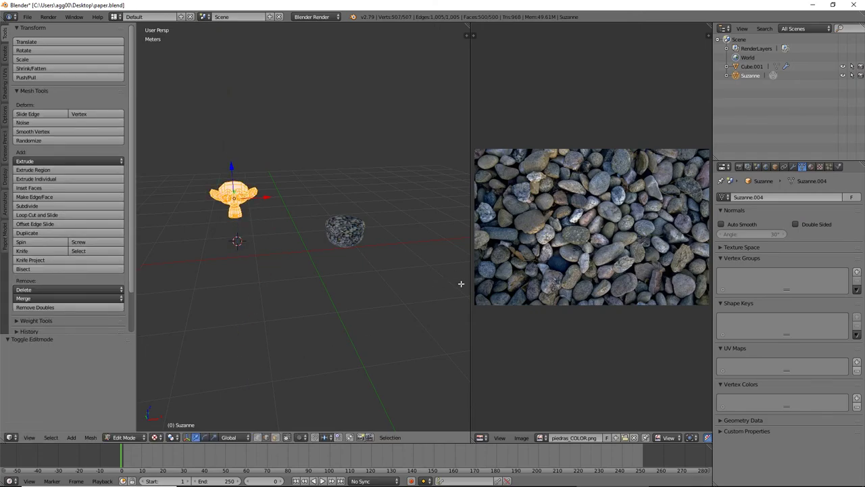
- Preview the scene in Rendered shading and return the monkey to Object Mode
click(156, 437)
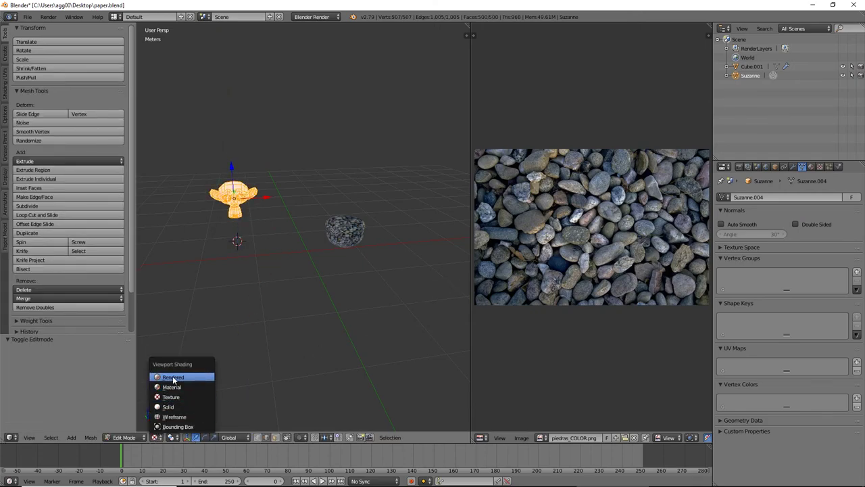
click(179, 376)
click(154, 437)
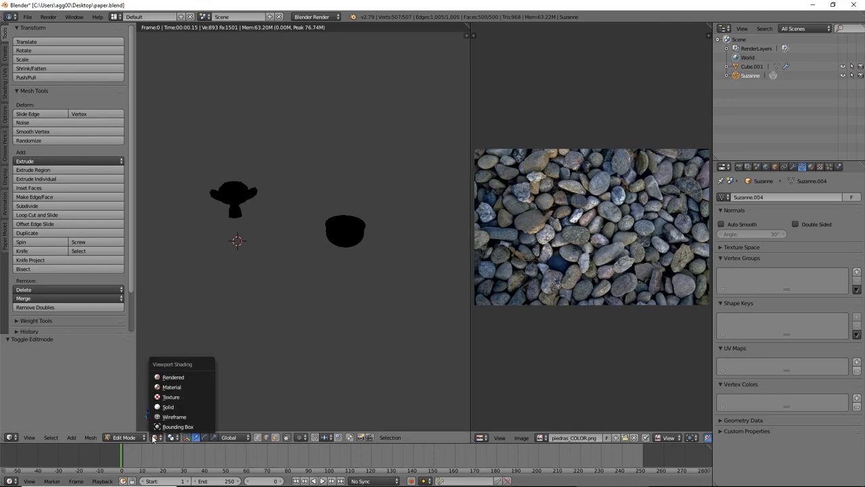
click(167, 399)
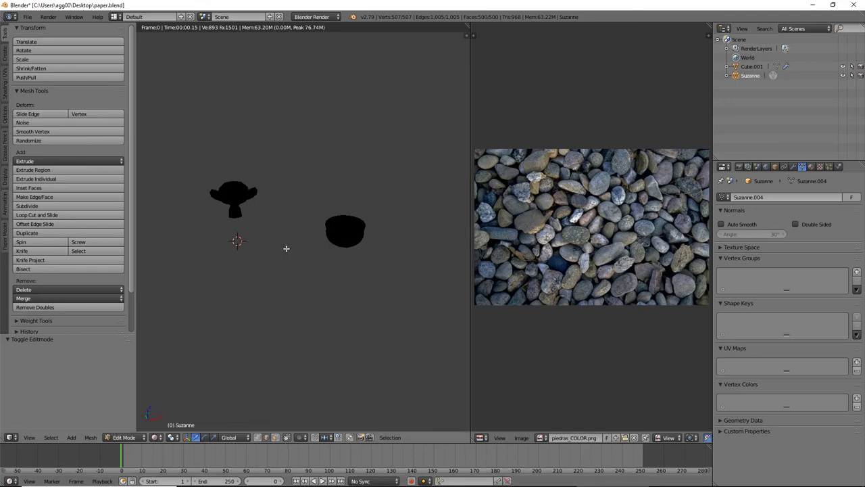
key(shift+a)
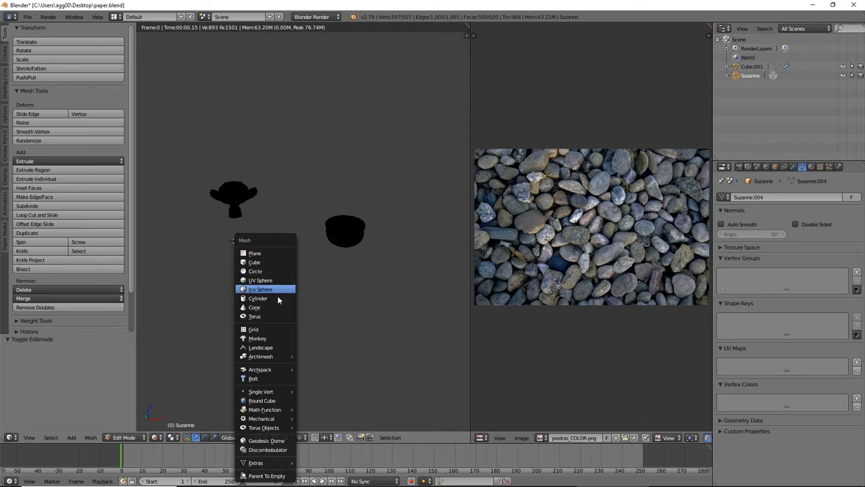
key(Tab)
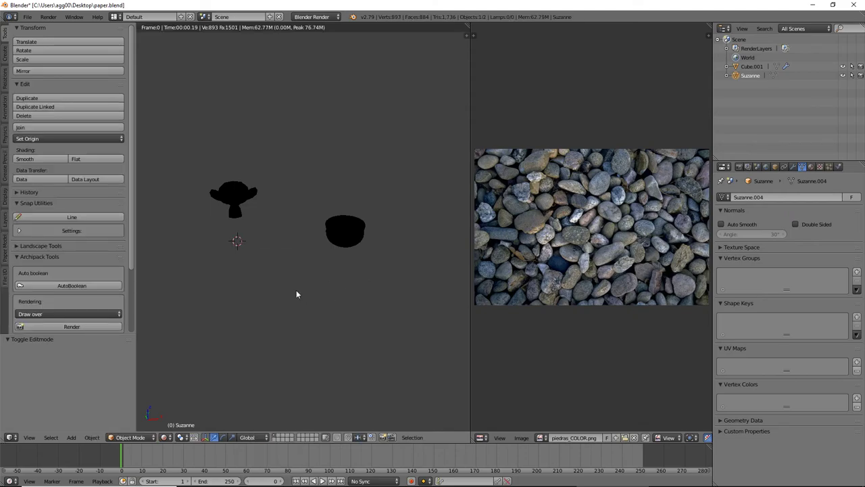
key(shift+a)
- Switch the viewport to Texture shading and orbit slightly
click(164, 441)
click(179, 386)
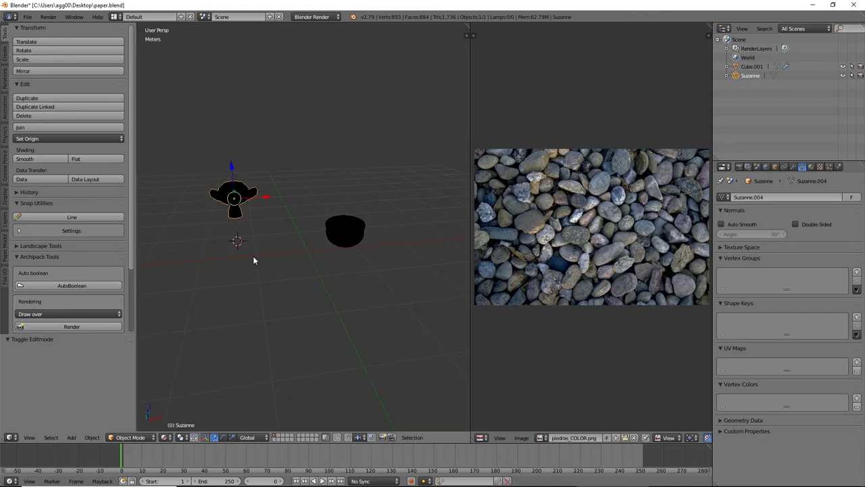
click(165, 438)
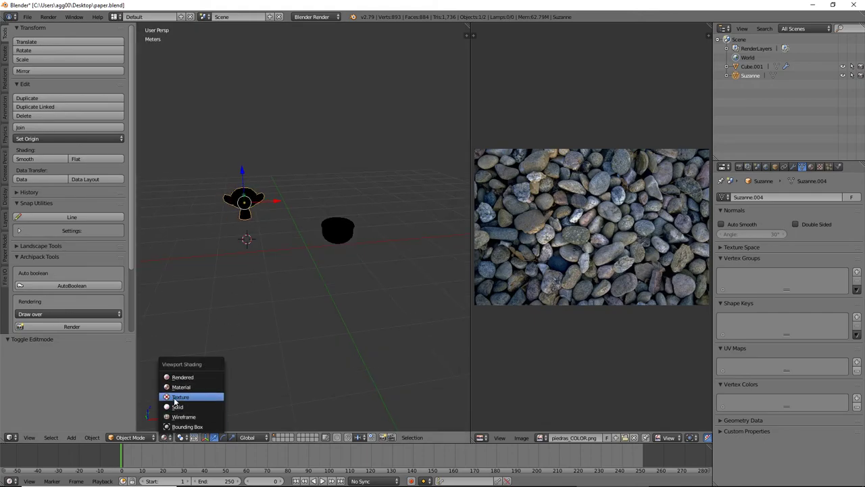
click(177, 396)
middle_drag(254, 258, 280, 293)
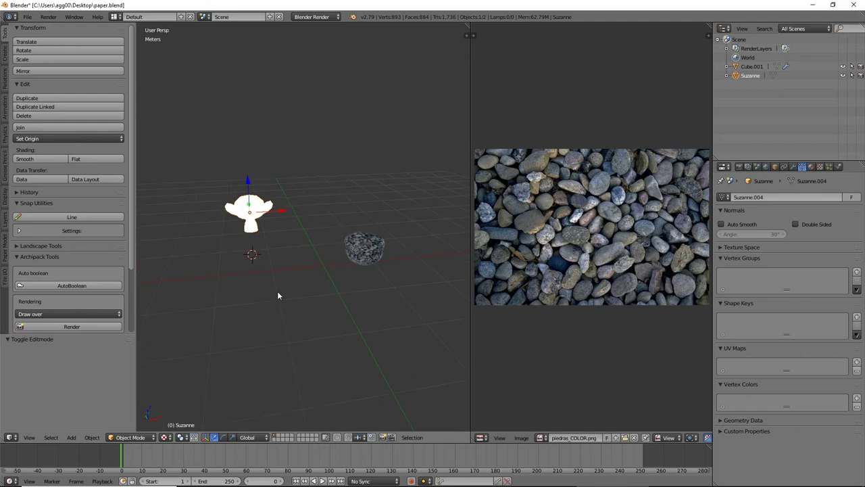
- Link data from the cap to the monkey via Make Links
right_click(359, 252)
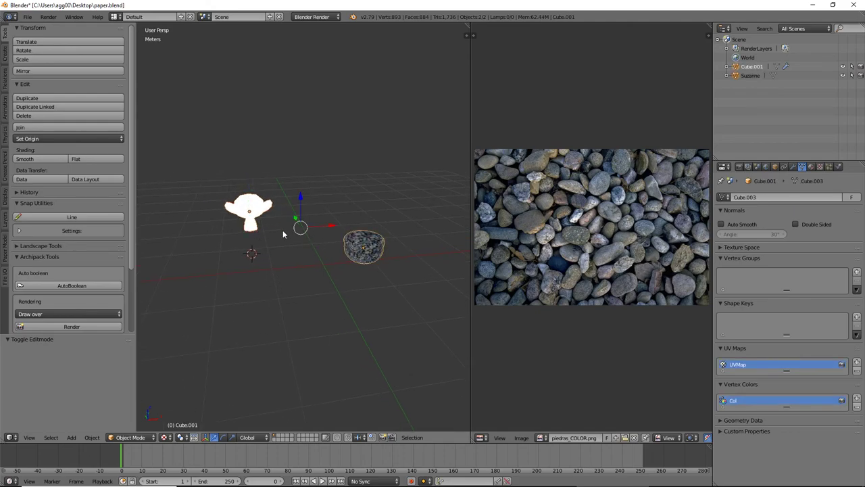
key(ctrl+l)
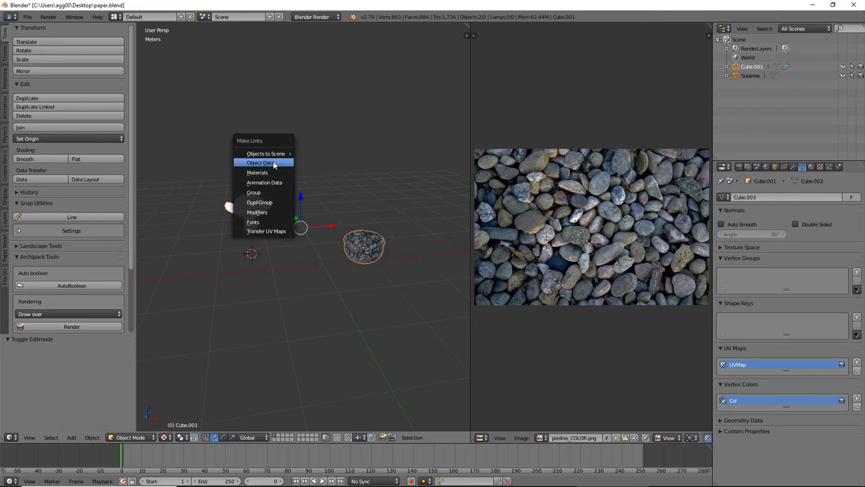
click(270, 175)
key(Tab)
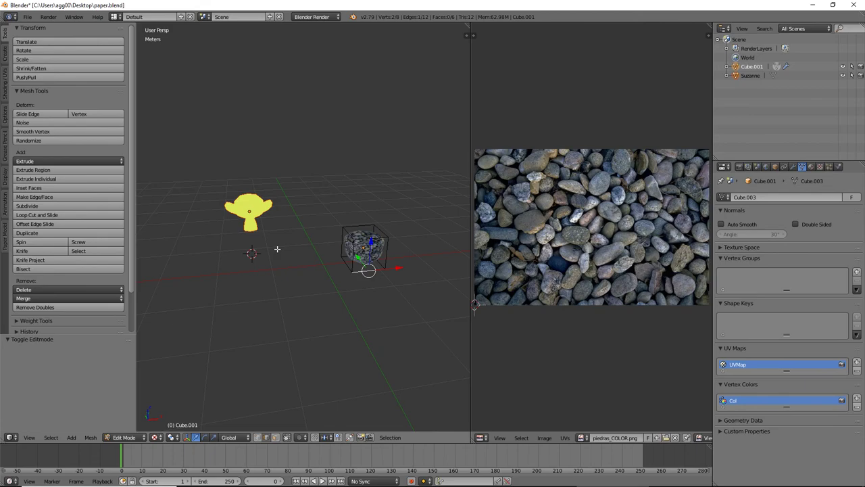
key(Tab)
- Transfer UV Maps from the pebble cap to Suzanne
right_click(249, 211)
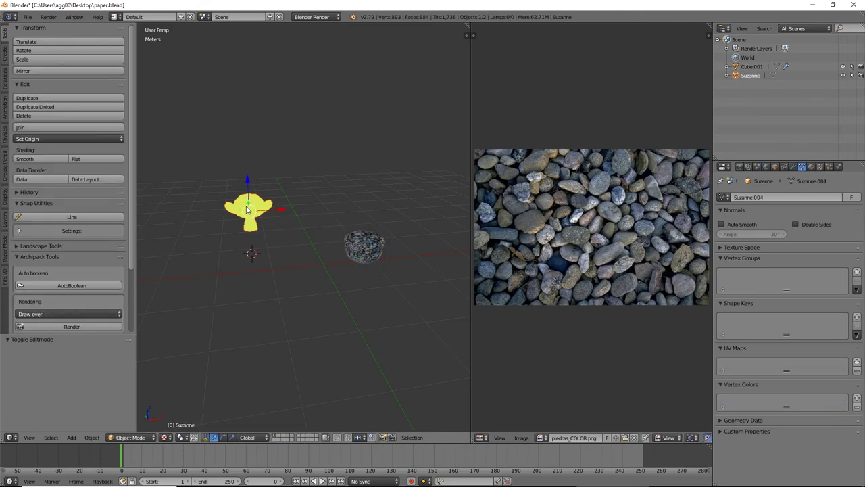
shift+right_click(356, 247)
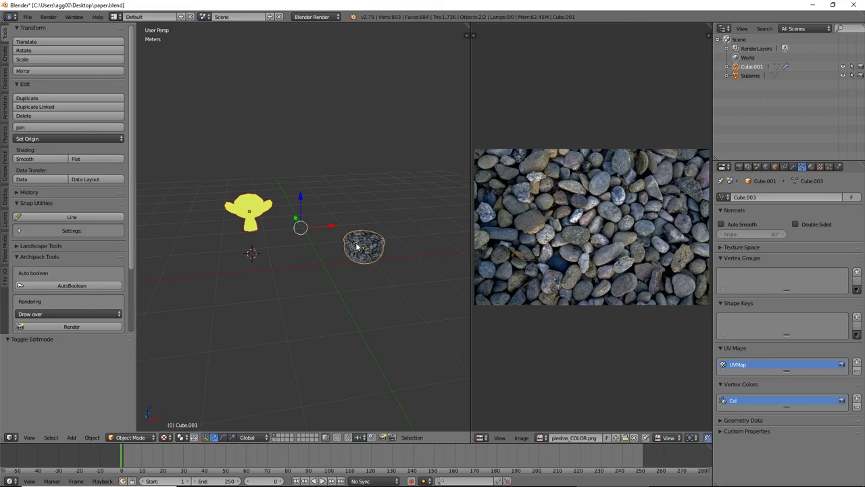
key(ctrl+l)
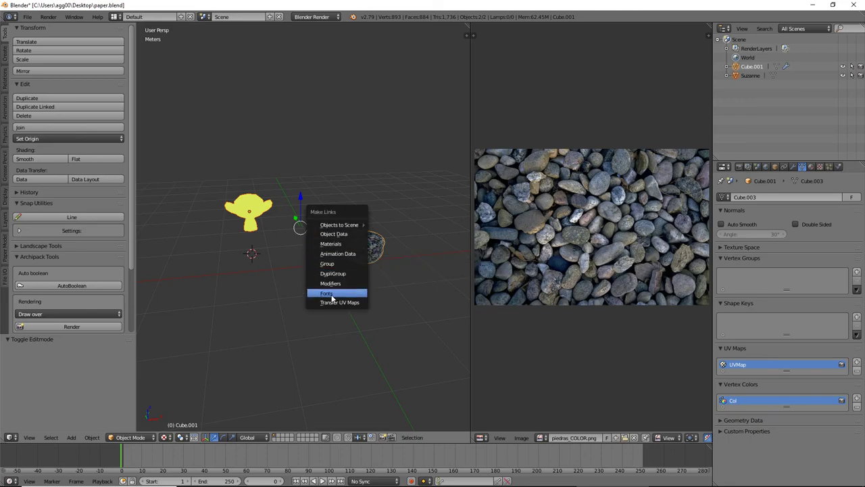
click(329, 305)
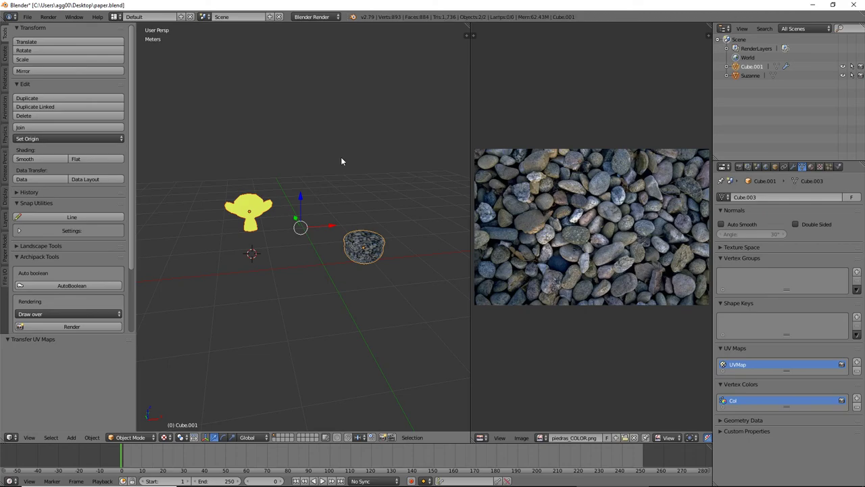
- Show the cap's Subsurf and SimpleDeform Taper modifiers in the Modifiers tab
right_click(362, 250)
right_click(254, 208)
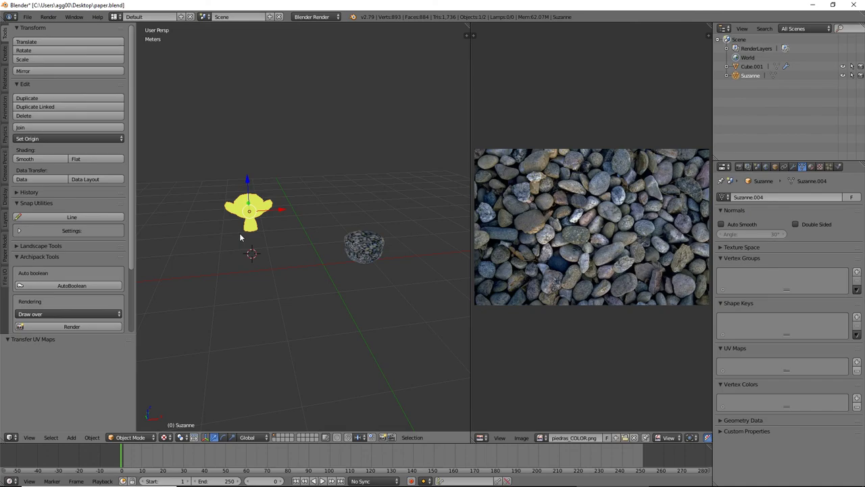
right_click(366, 249)
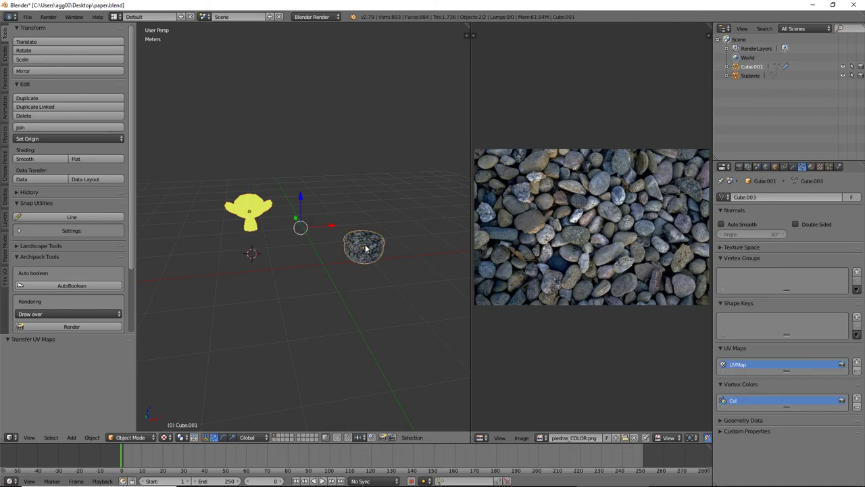
right_click(365, 249)
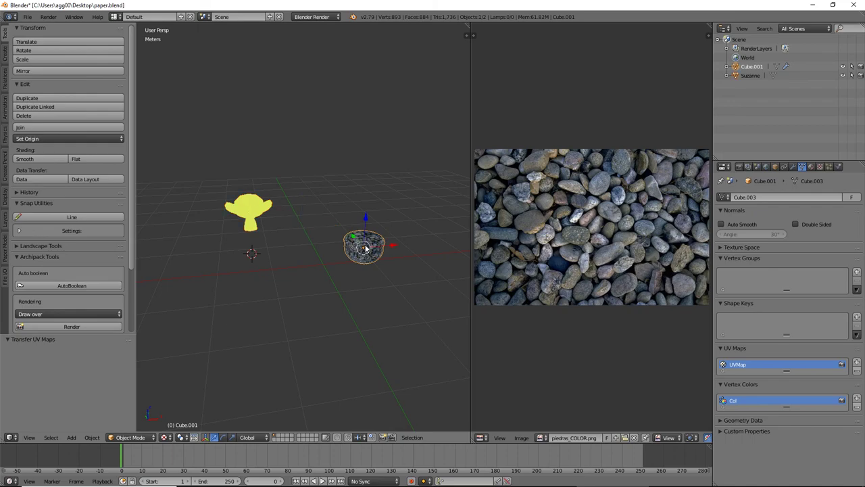
click(785, 168)
click(793, 168)
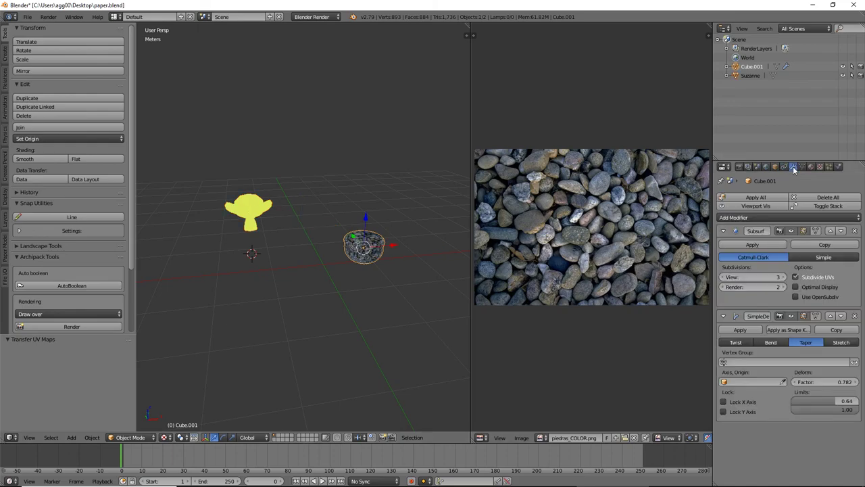
- Select Suzanne then the cap and bring up Make Links
right_click(264, 215)
right_click(344, 246)
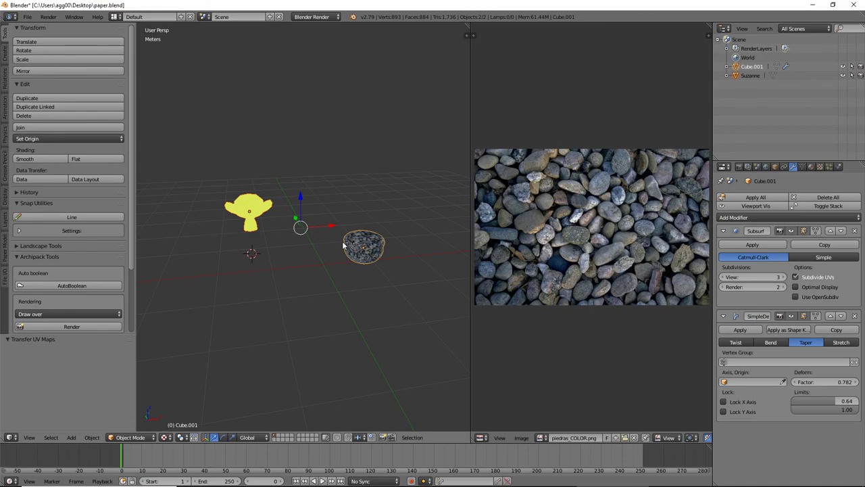
key(ctrl+l)
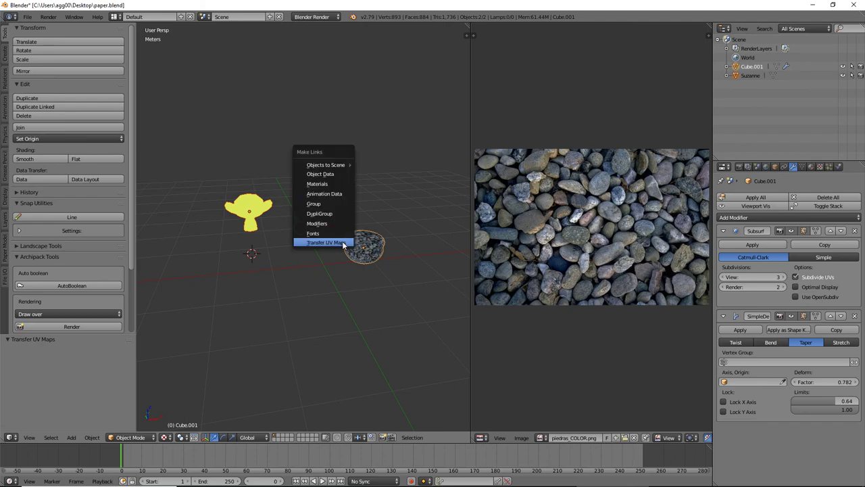
- Link the cap's Object Data and Modifiers to Suzanne, making a second tapered pebble cap
click(328, 175)
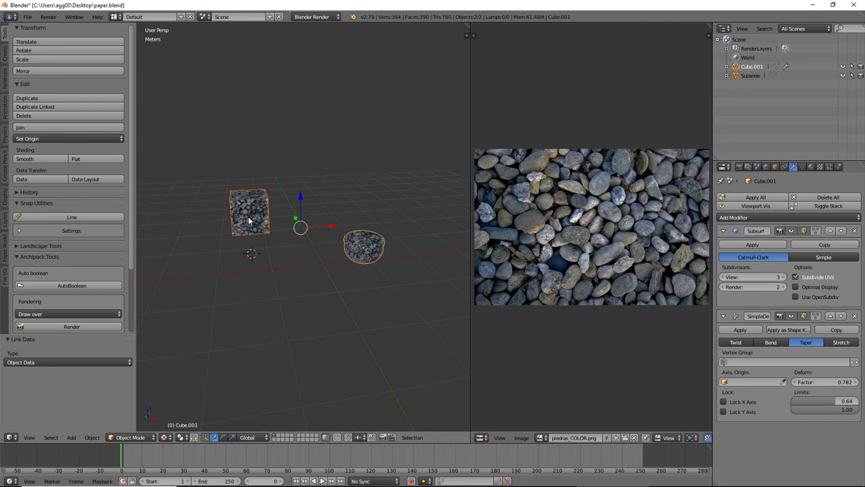
right_click(249, 220)
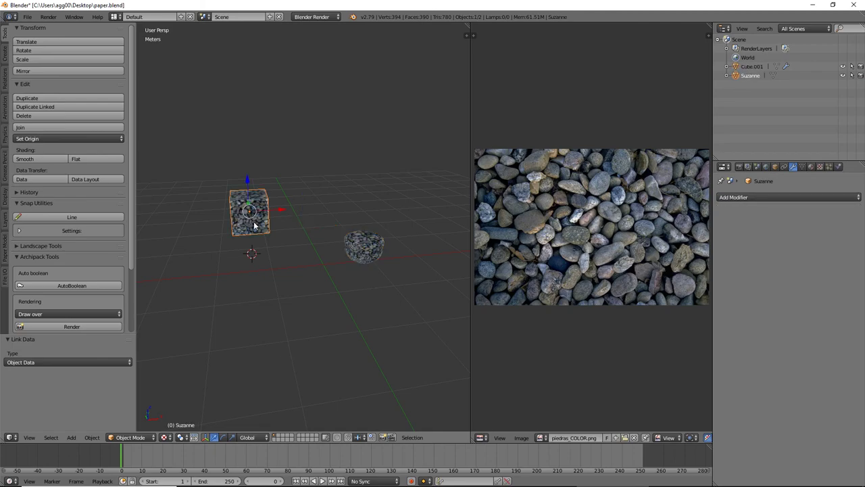
shift+right_click(369, 253)
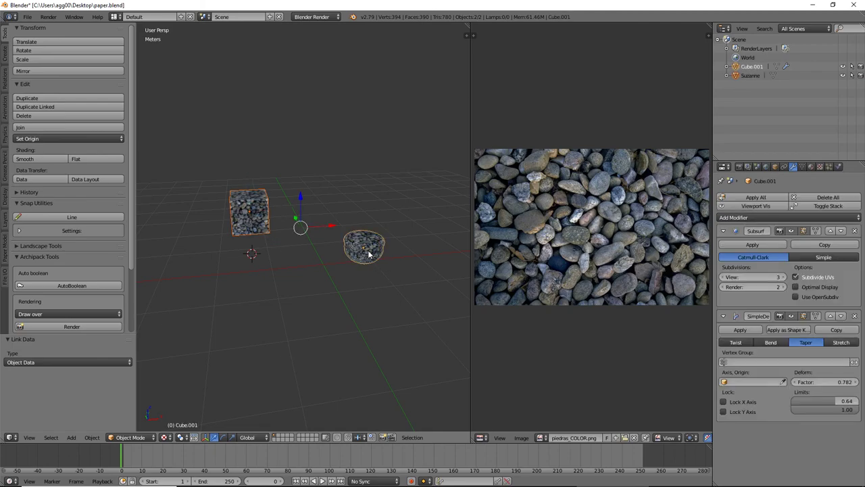
key(ctrl+l)
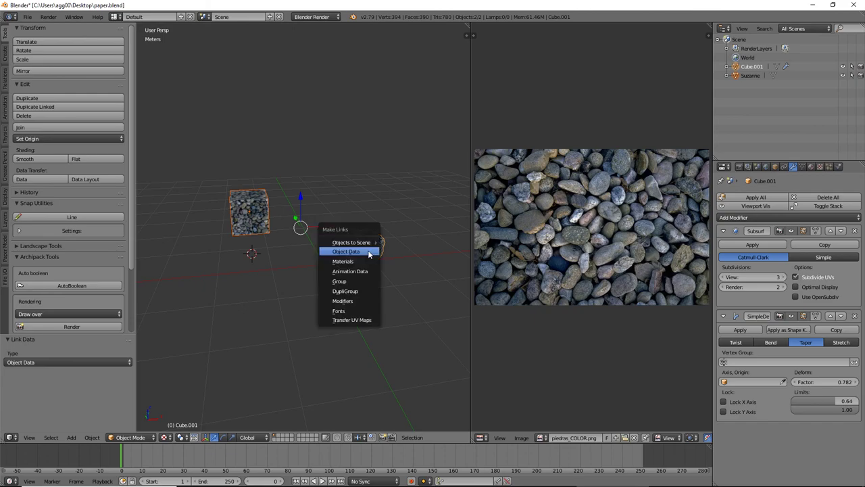
click(350, 302)
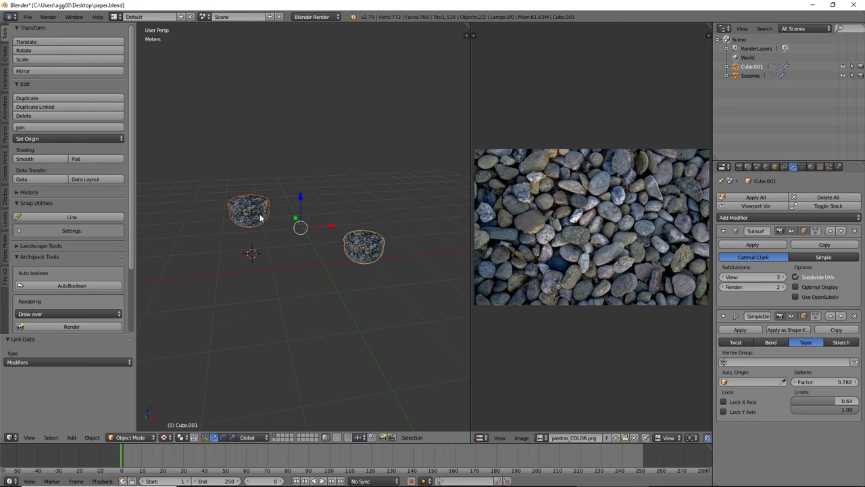
middle_drag(288, 279, 288, 245)
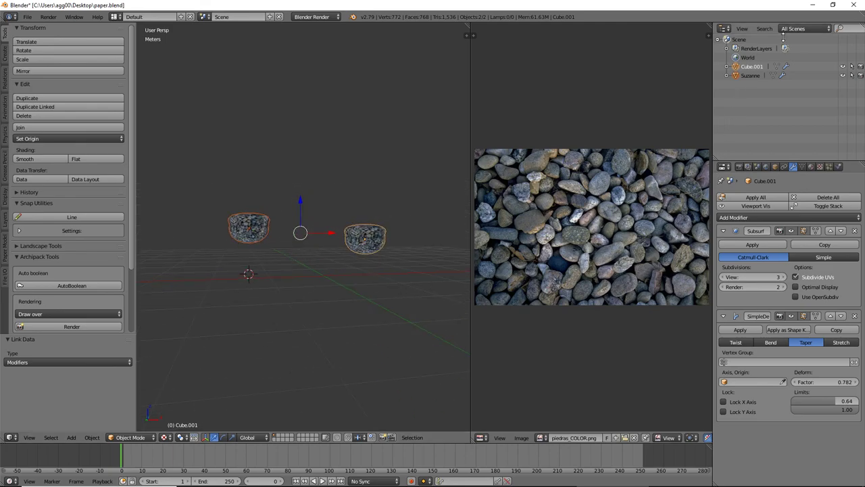
- Show the shared mesh data in the Object Data tab and select the right cap
click(803, 166)
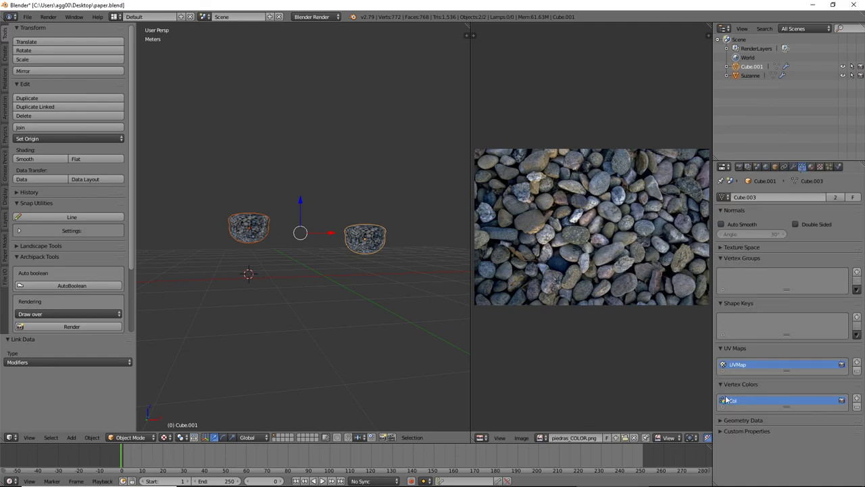
right_click(255, 238)
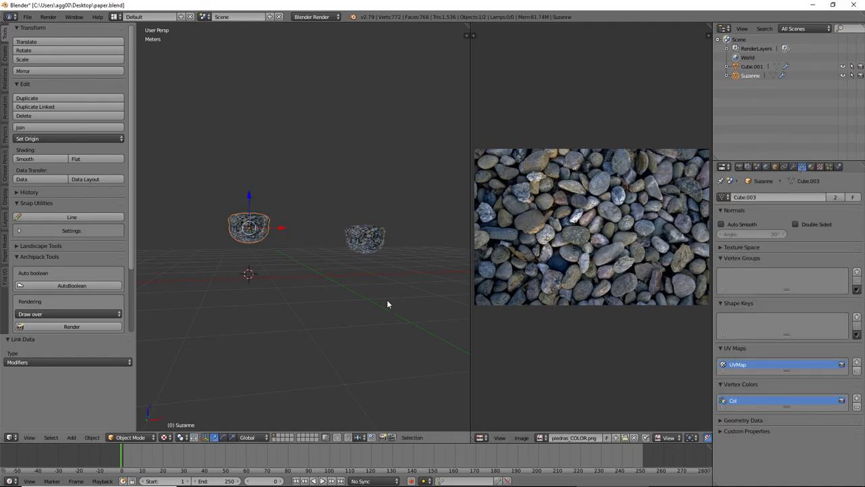
right_click(365, 230)
right_click(247, 228)
mouse_move(370, 246)
middle_down()
mouse_move(354, 275)
mouse_move(357, 256)
middle_up()
right_click(359, 253)
right_click(266, 225)
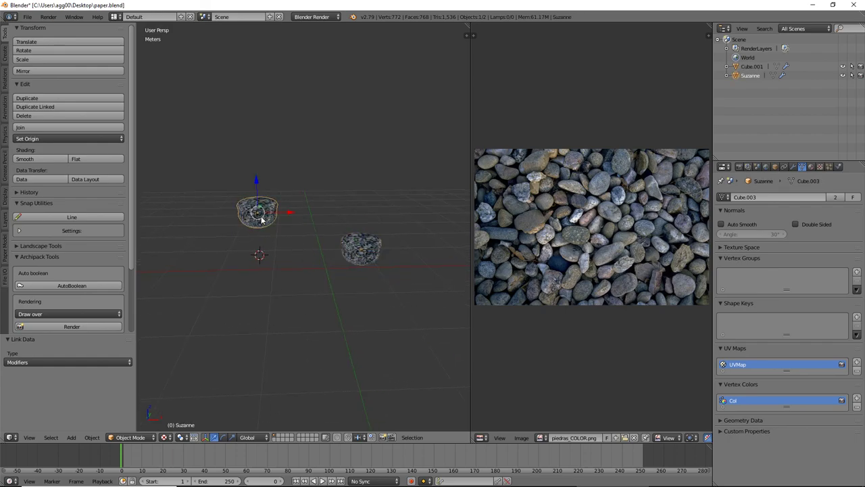
right_click(364, 248)
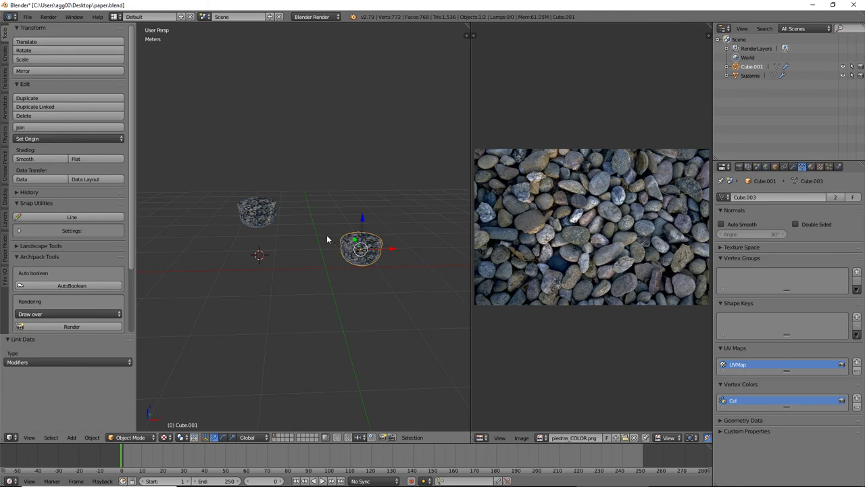
- Bring up Make Links, dismiss it, and reopen it
key(ctrl+l)
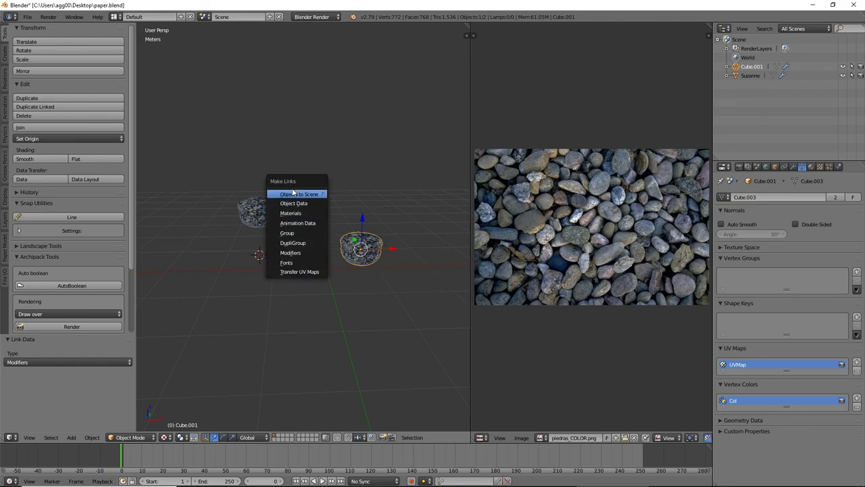
click(292, 242)
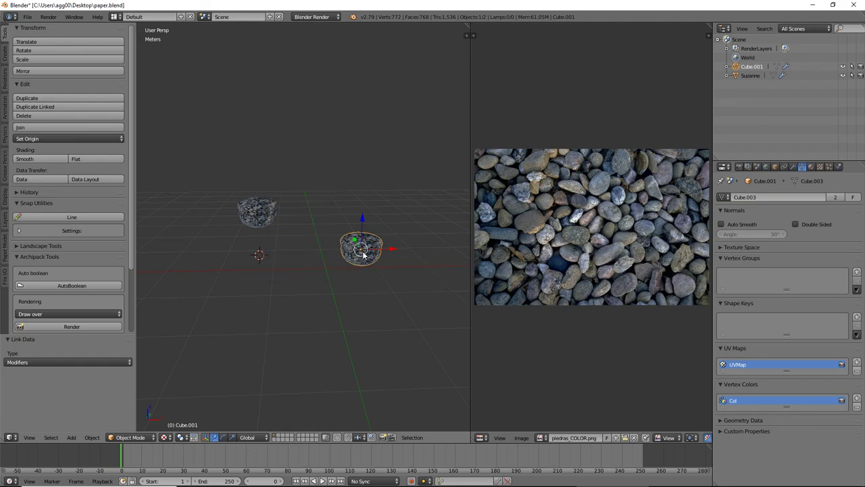
key(ctrl+l)
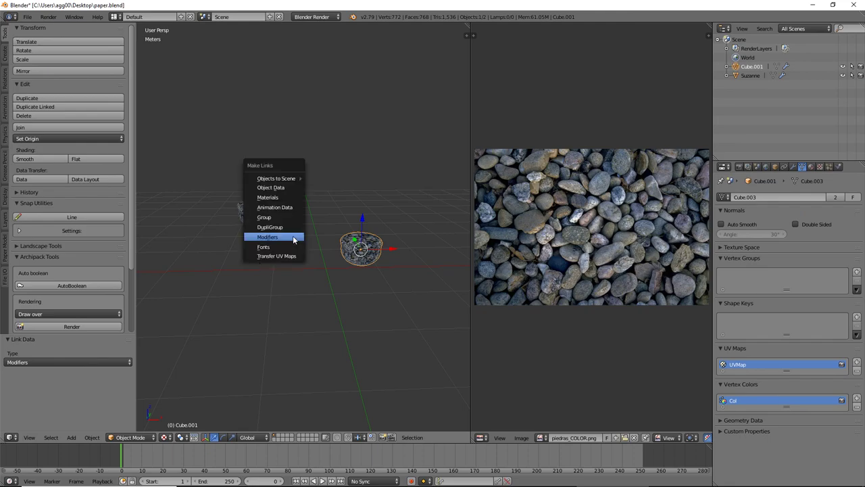